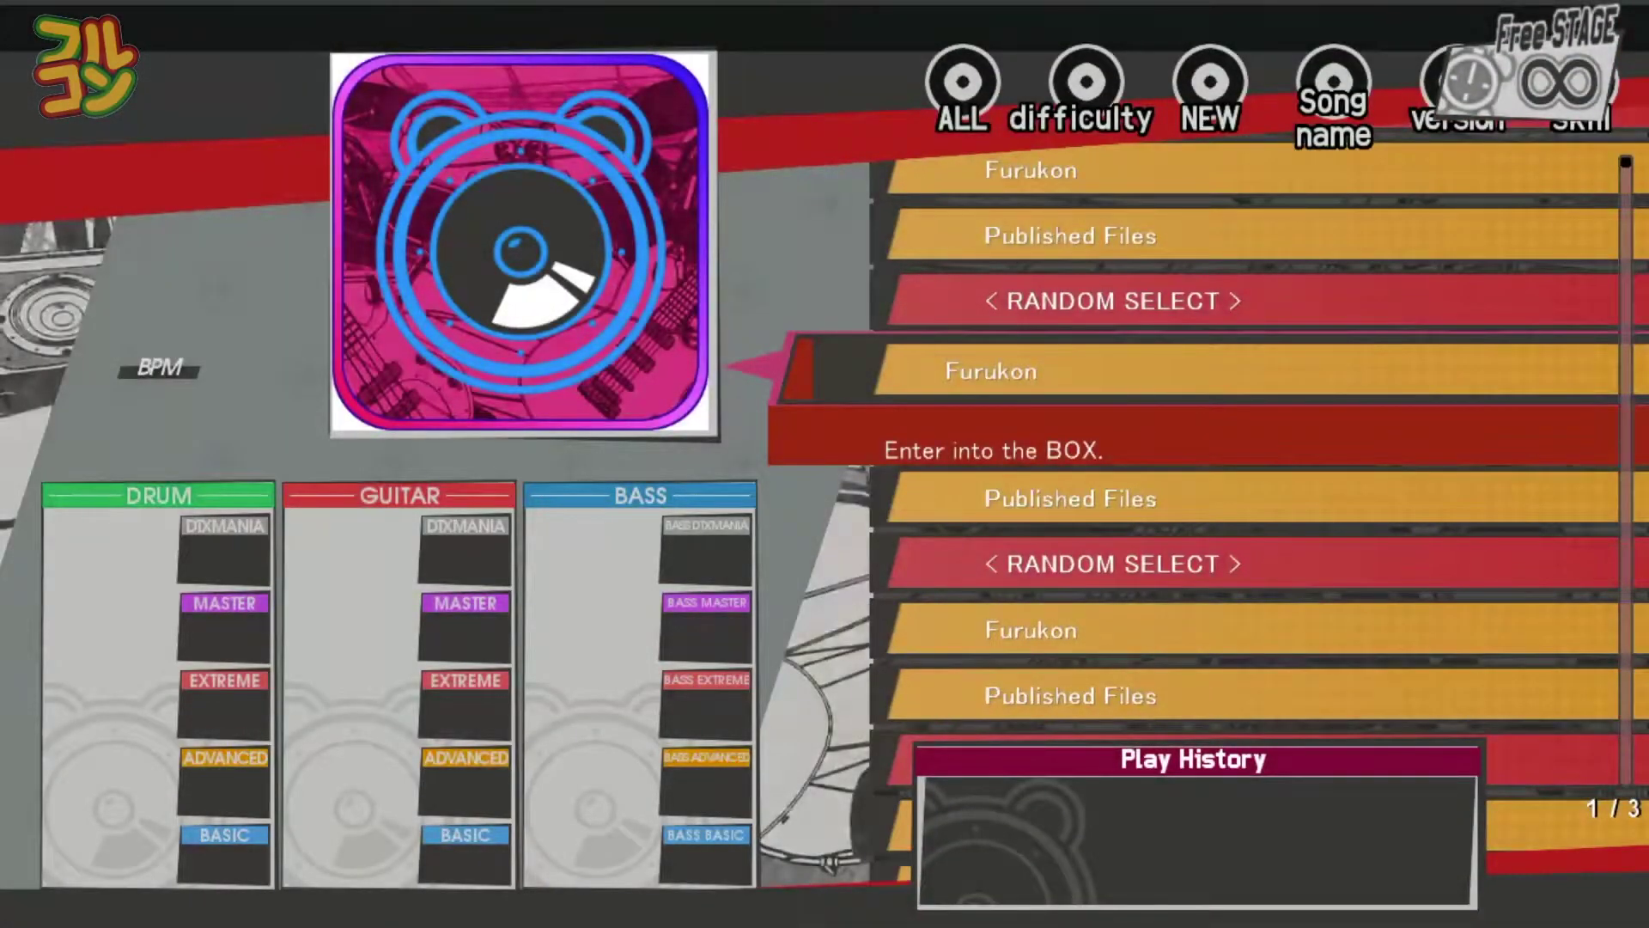
# Enter the Published Files box and back out to the top-level song list.
pyautogui.press('Down')
pyautogui.press('Return')
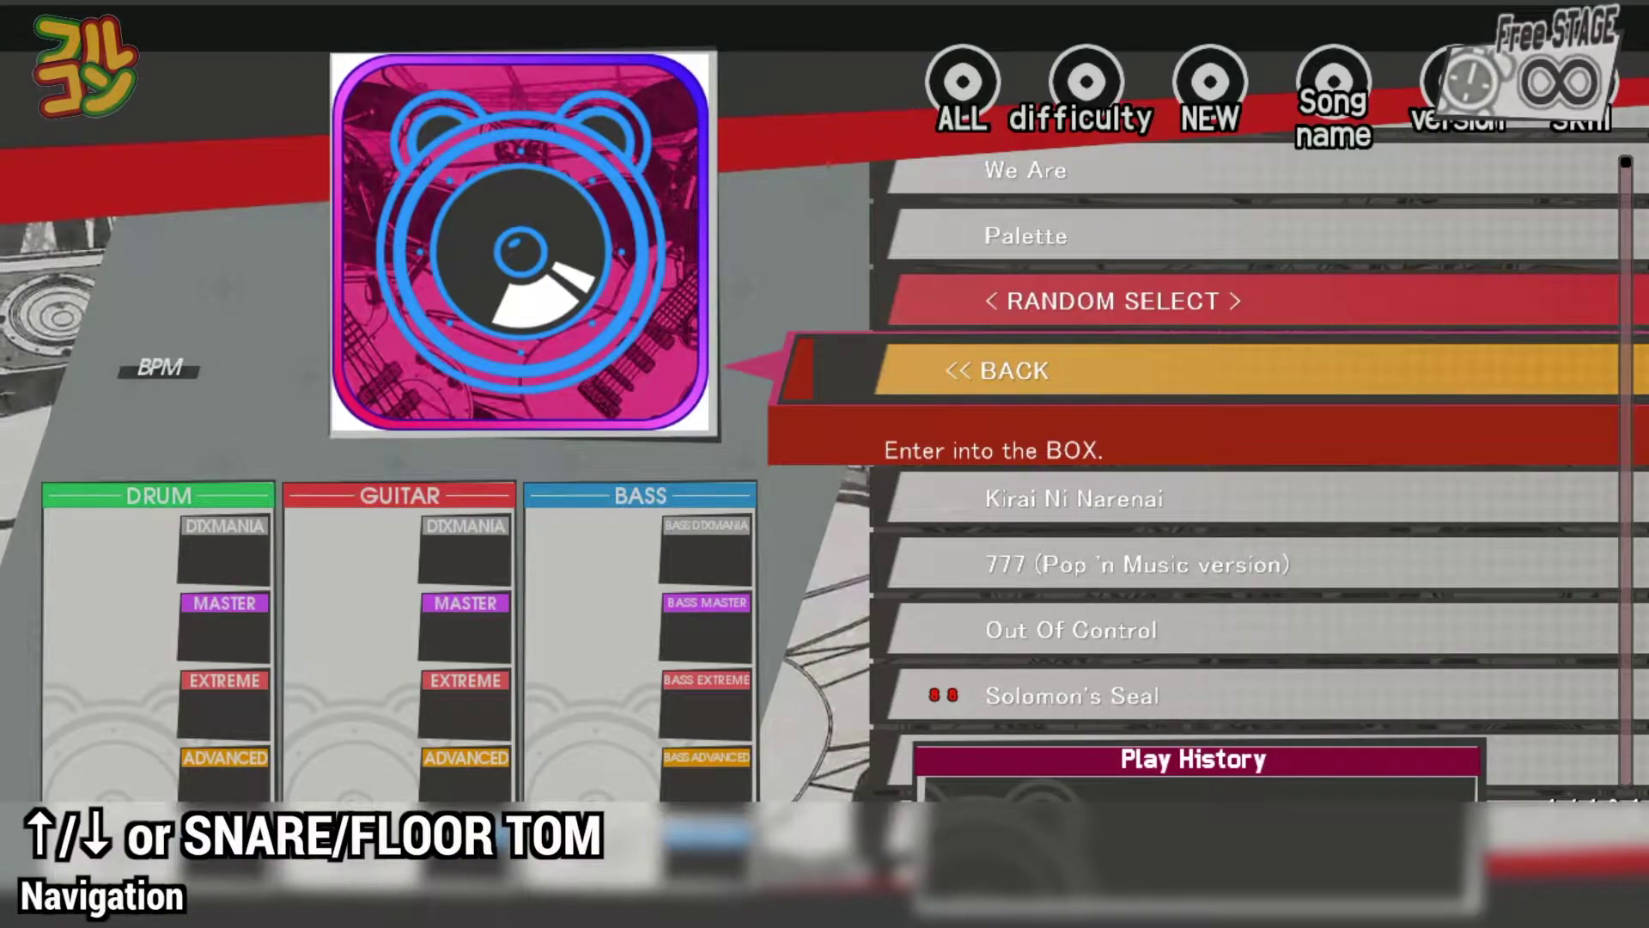
pyautogui.press('Up')
pyautogui.press('Down')
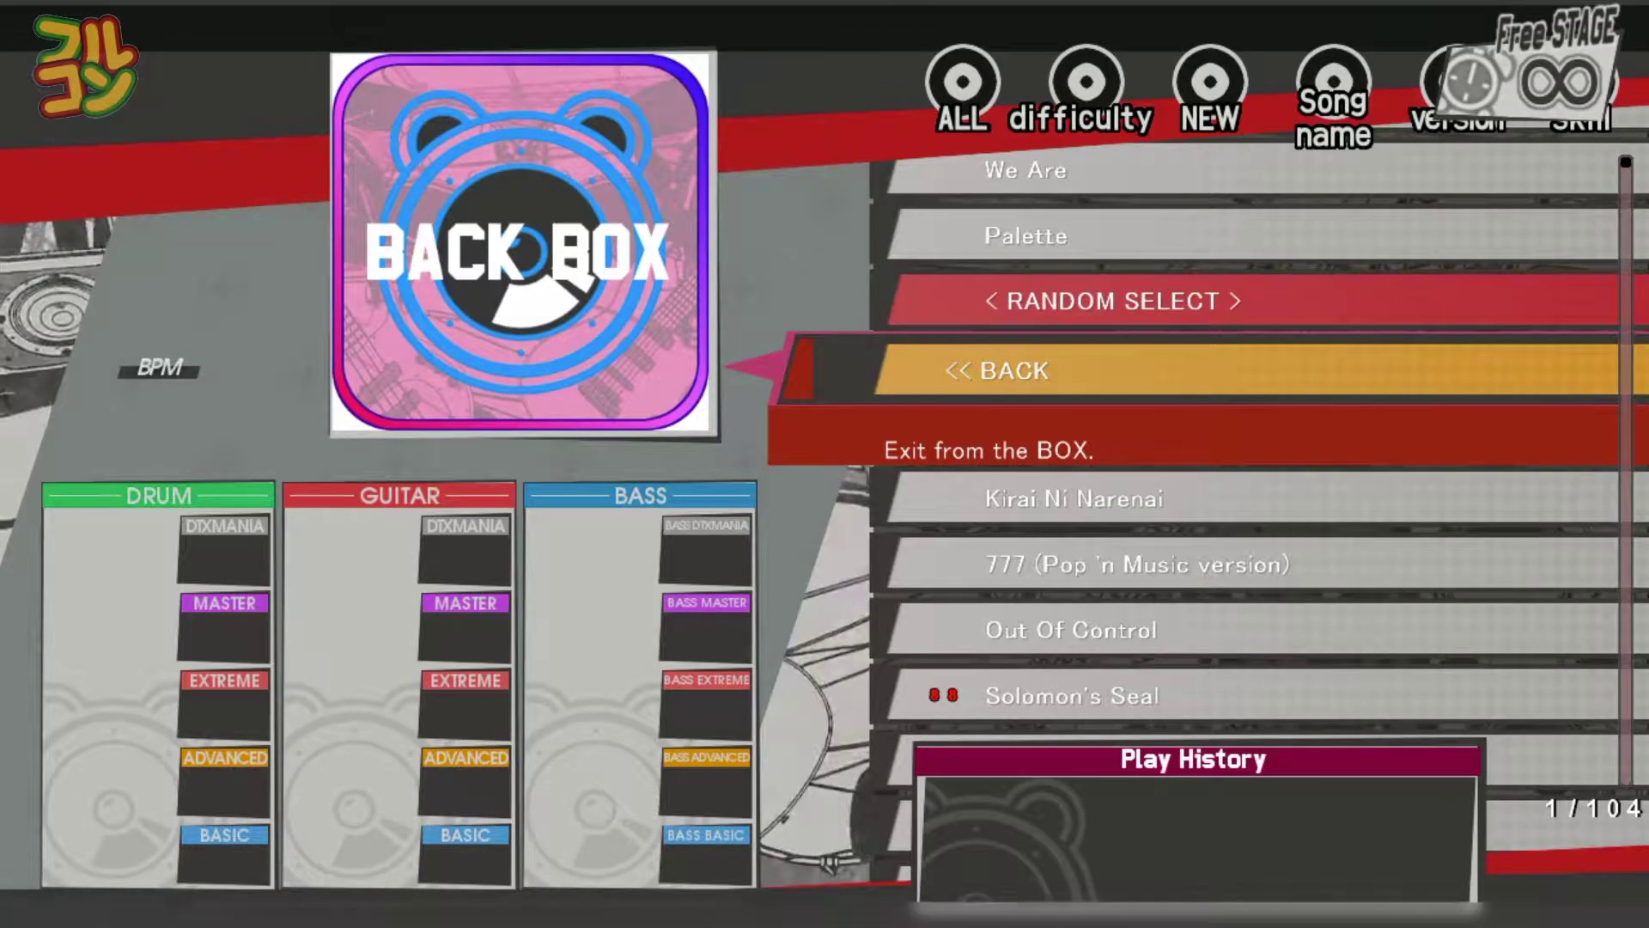
pyautogui.press('z')
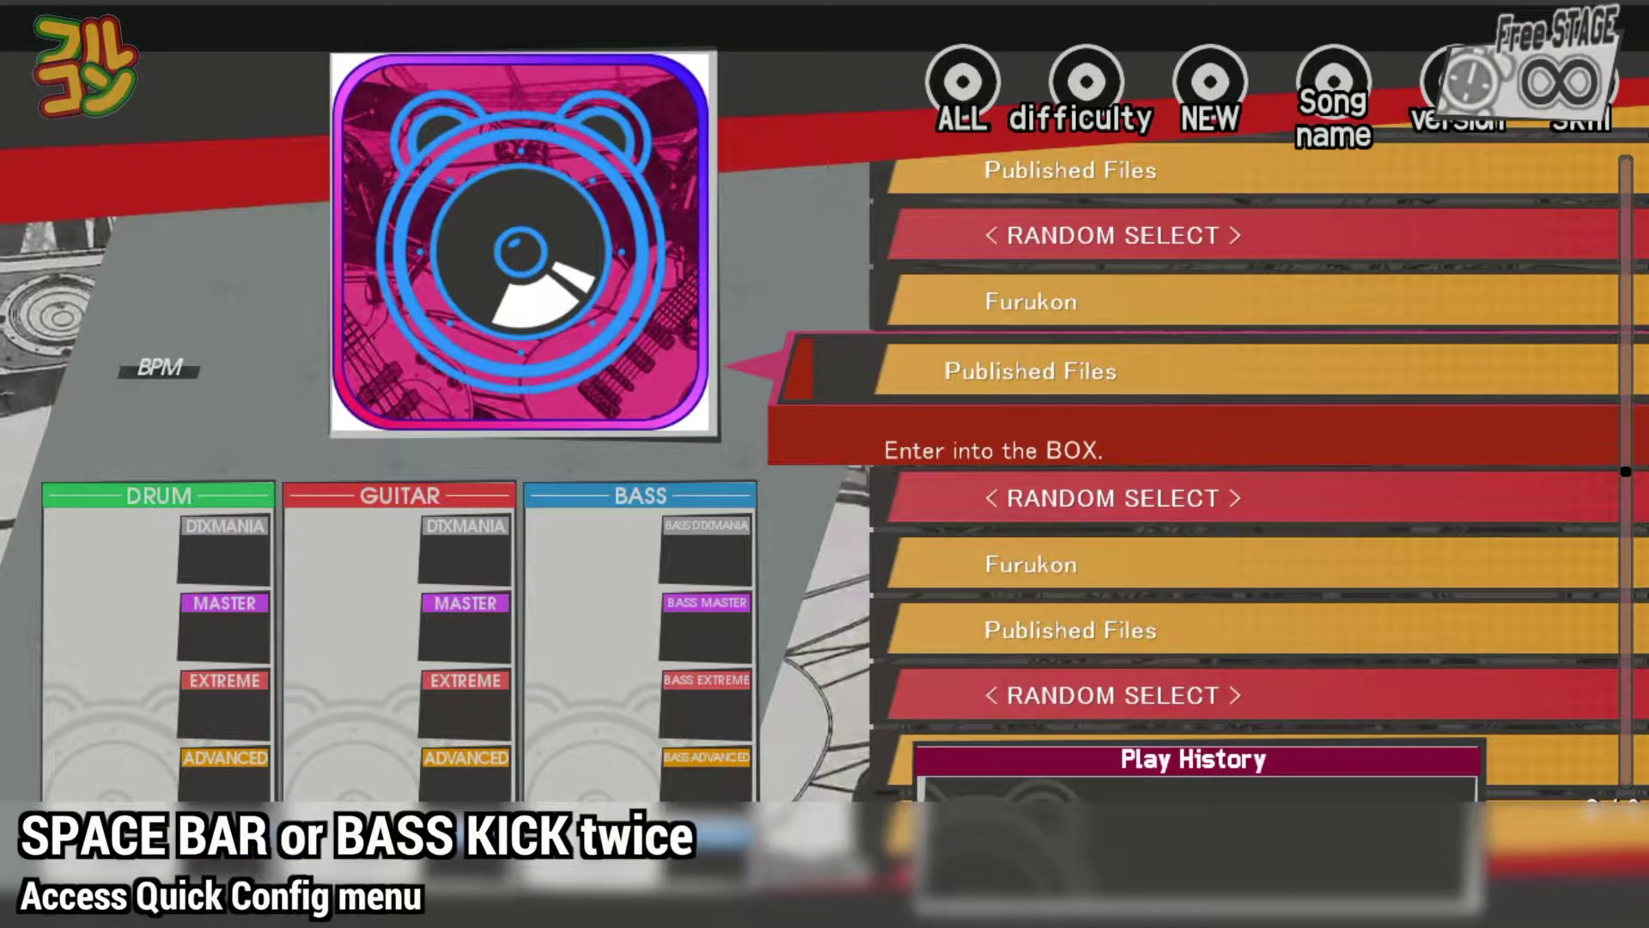
# In Quick Config, cycle Auto Mode through All Auto, Auto LP, Auto BD, 2Pedal Auto, XGLaneAuto and back to OFF.
pyautogui.press('space')
pyautogui.press('space')
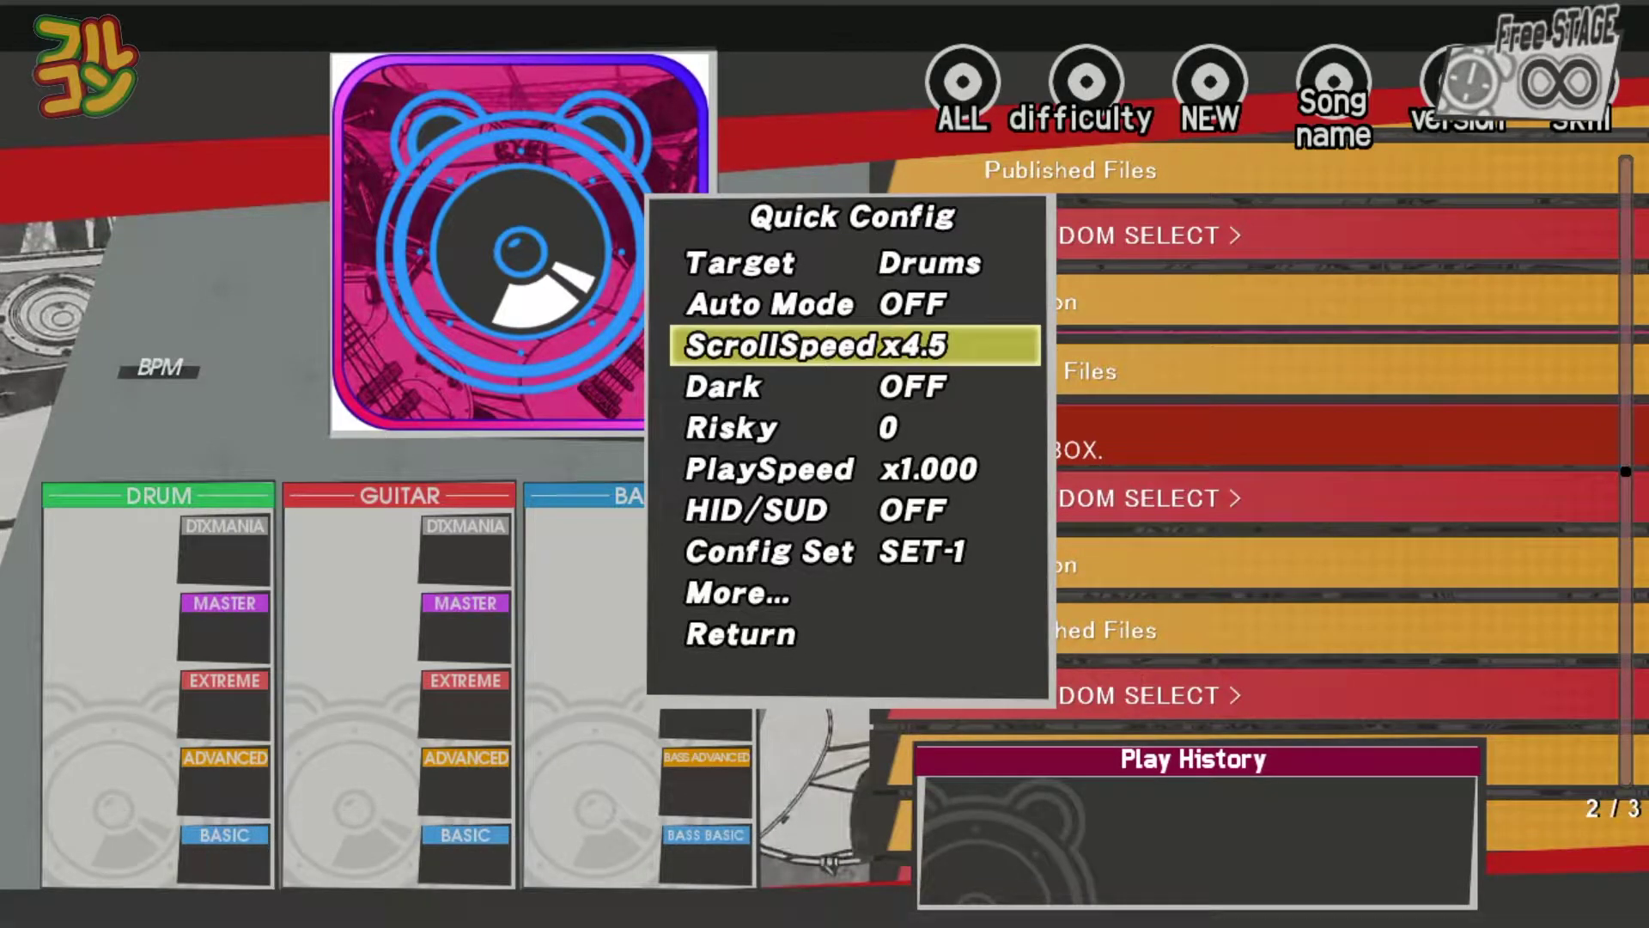
pyautogui.press('Up')
pyautogui.press('Return')
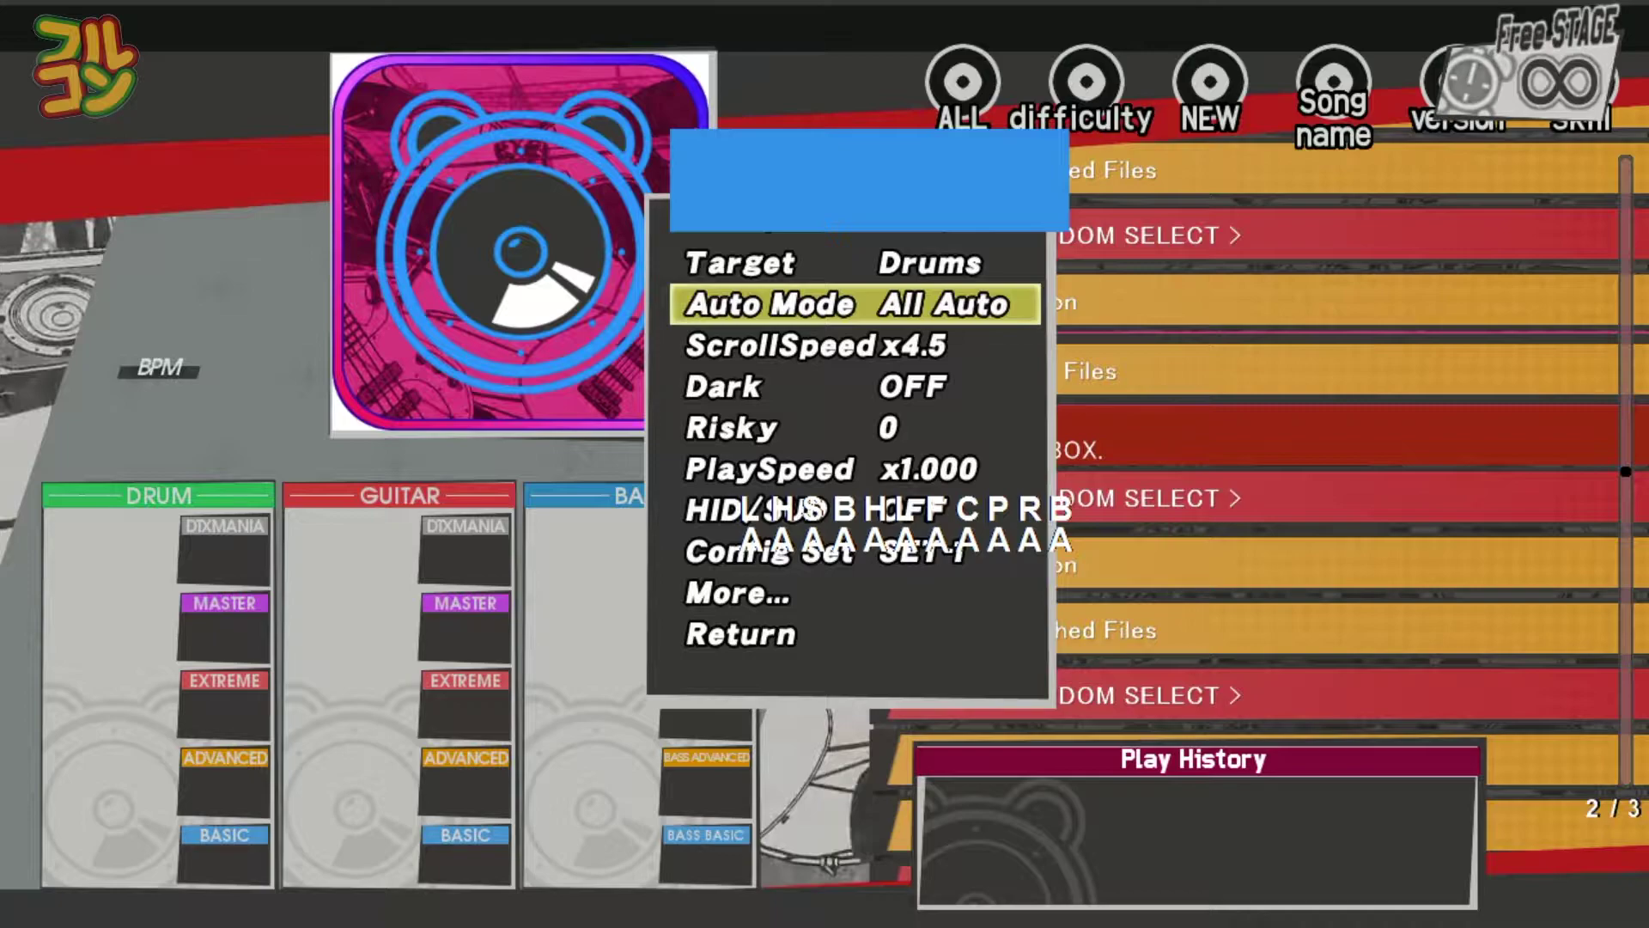
pyautogui.press('Return')
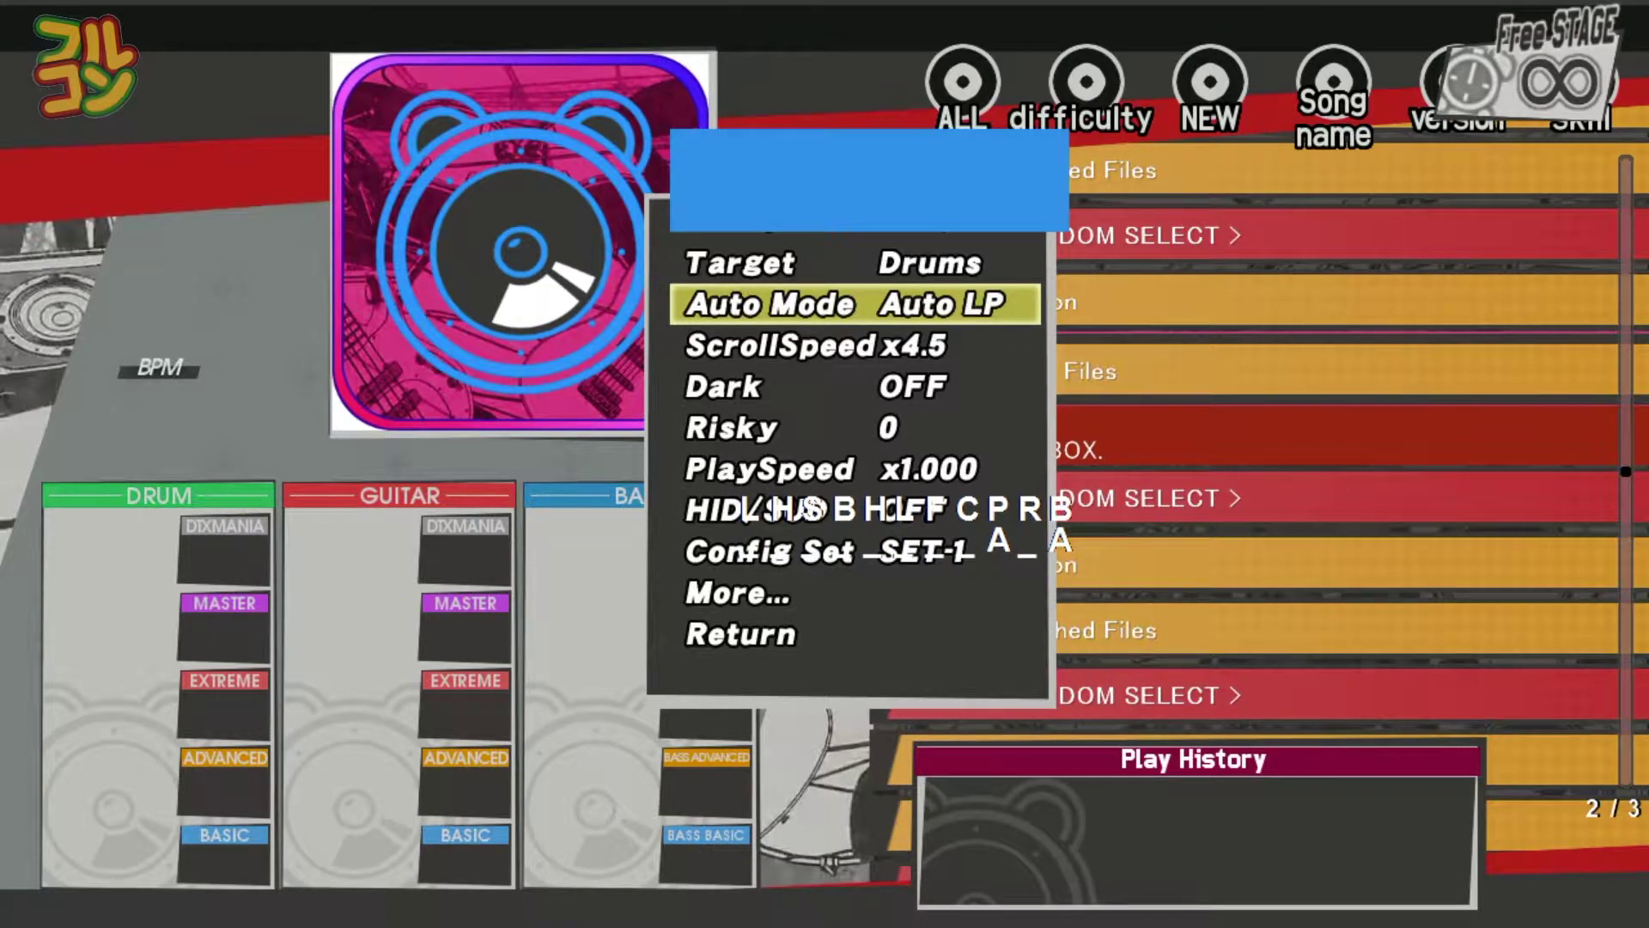
pyautogui.press('Return')
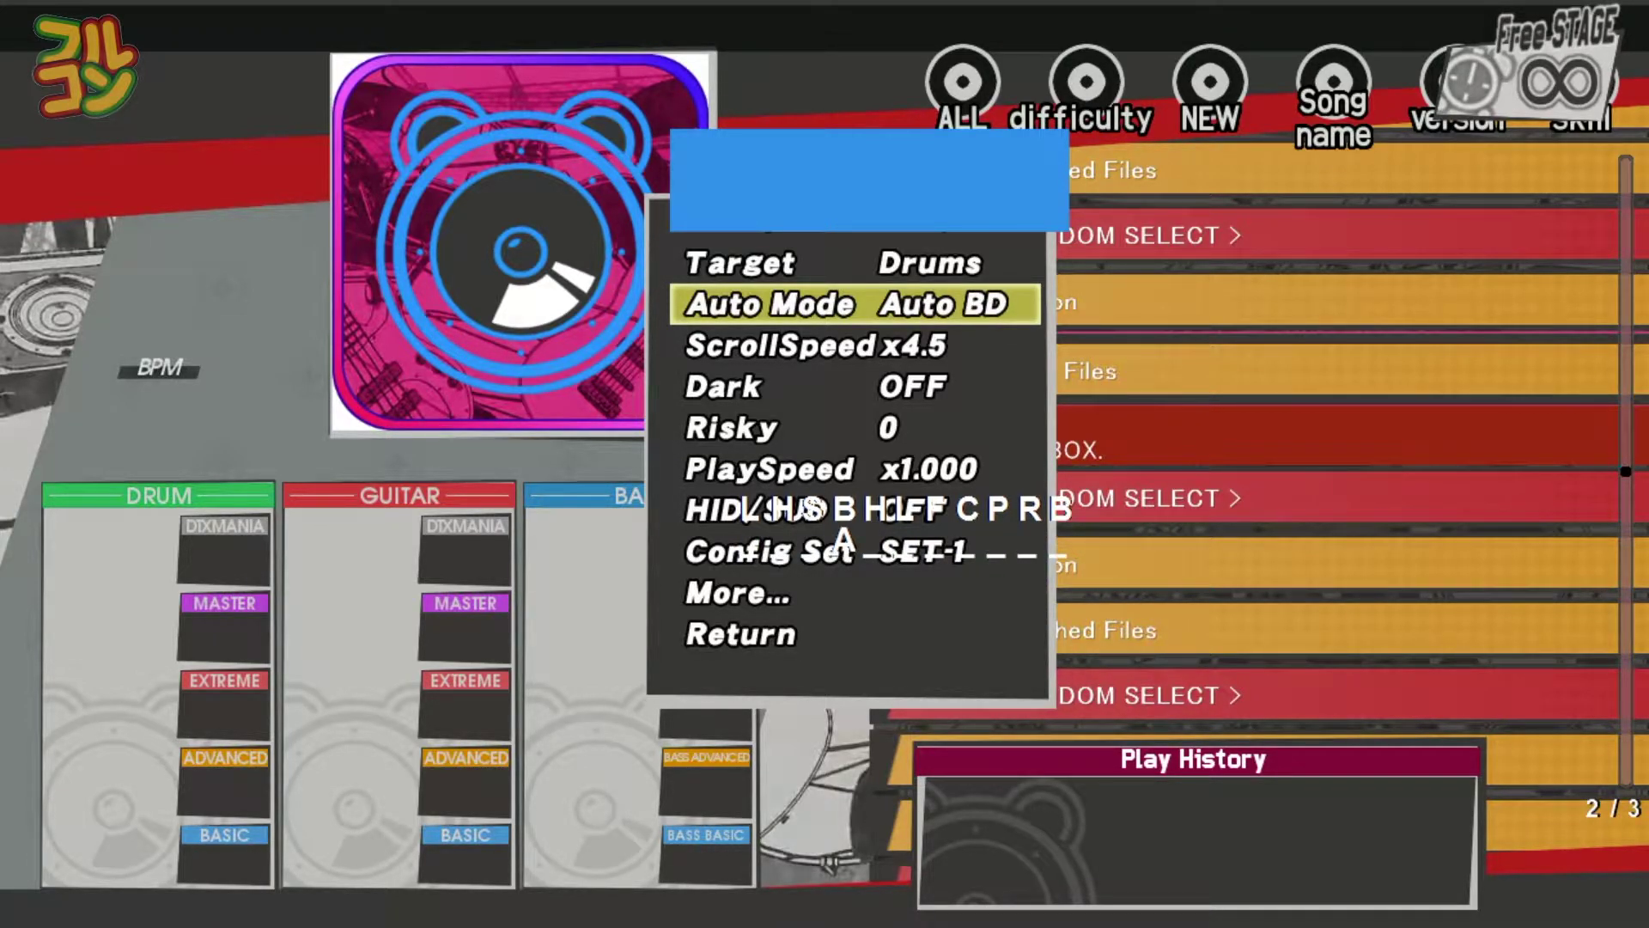
pyautogui.press('Return')
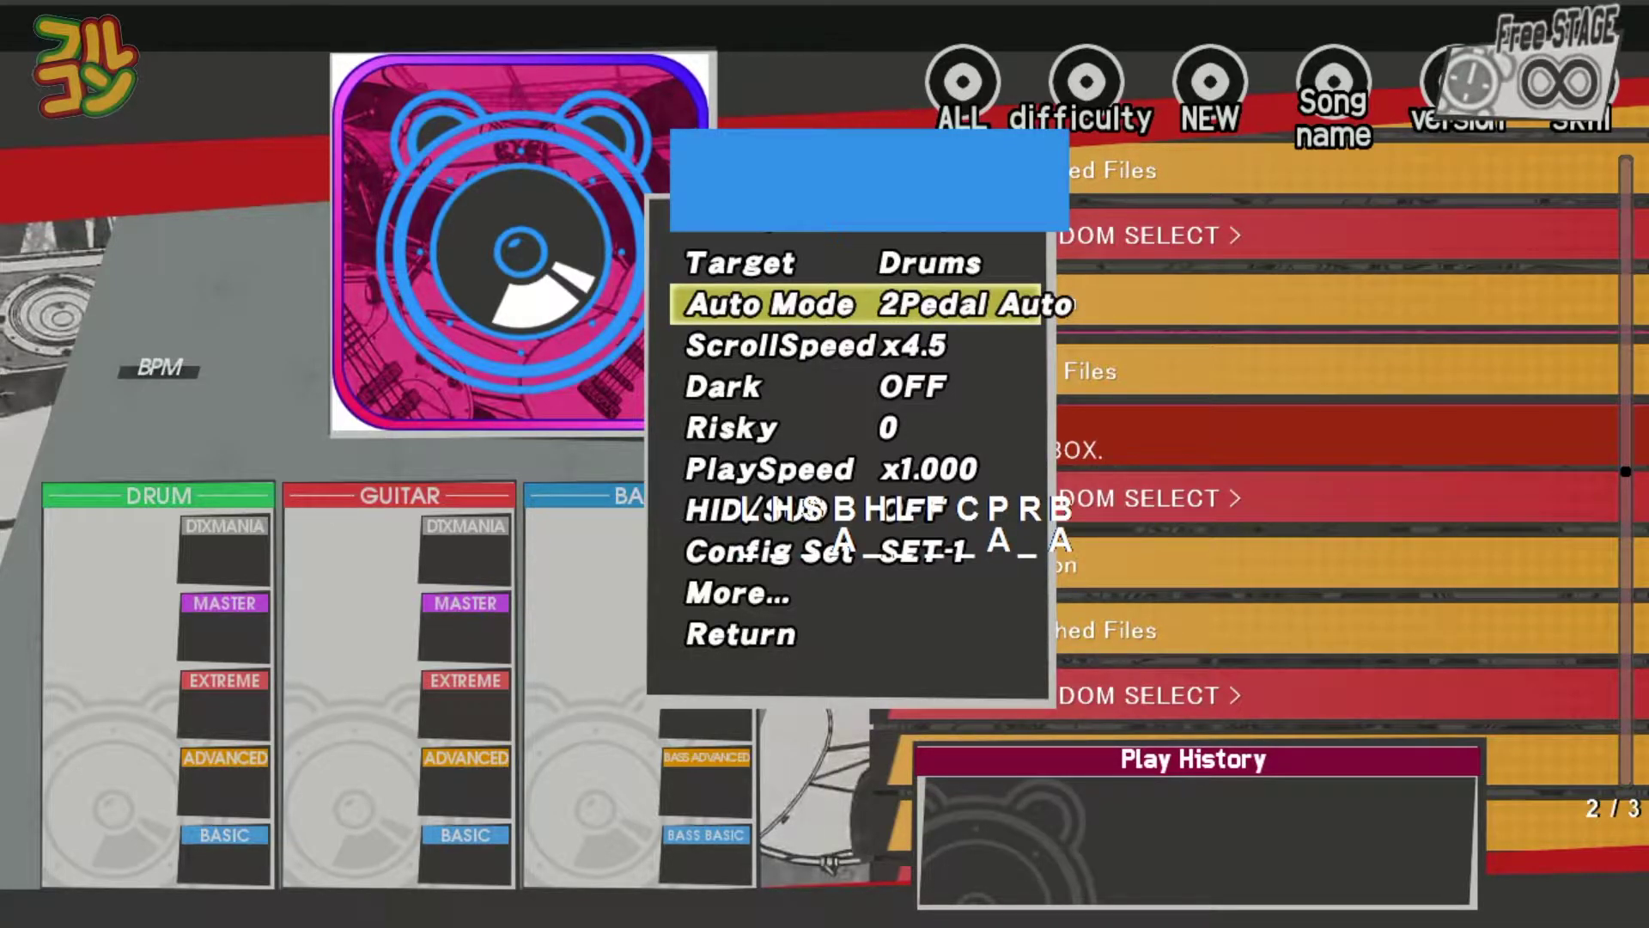
pyautogui.press('Return')
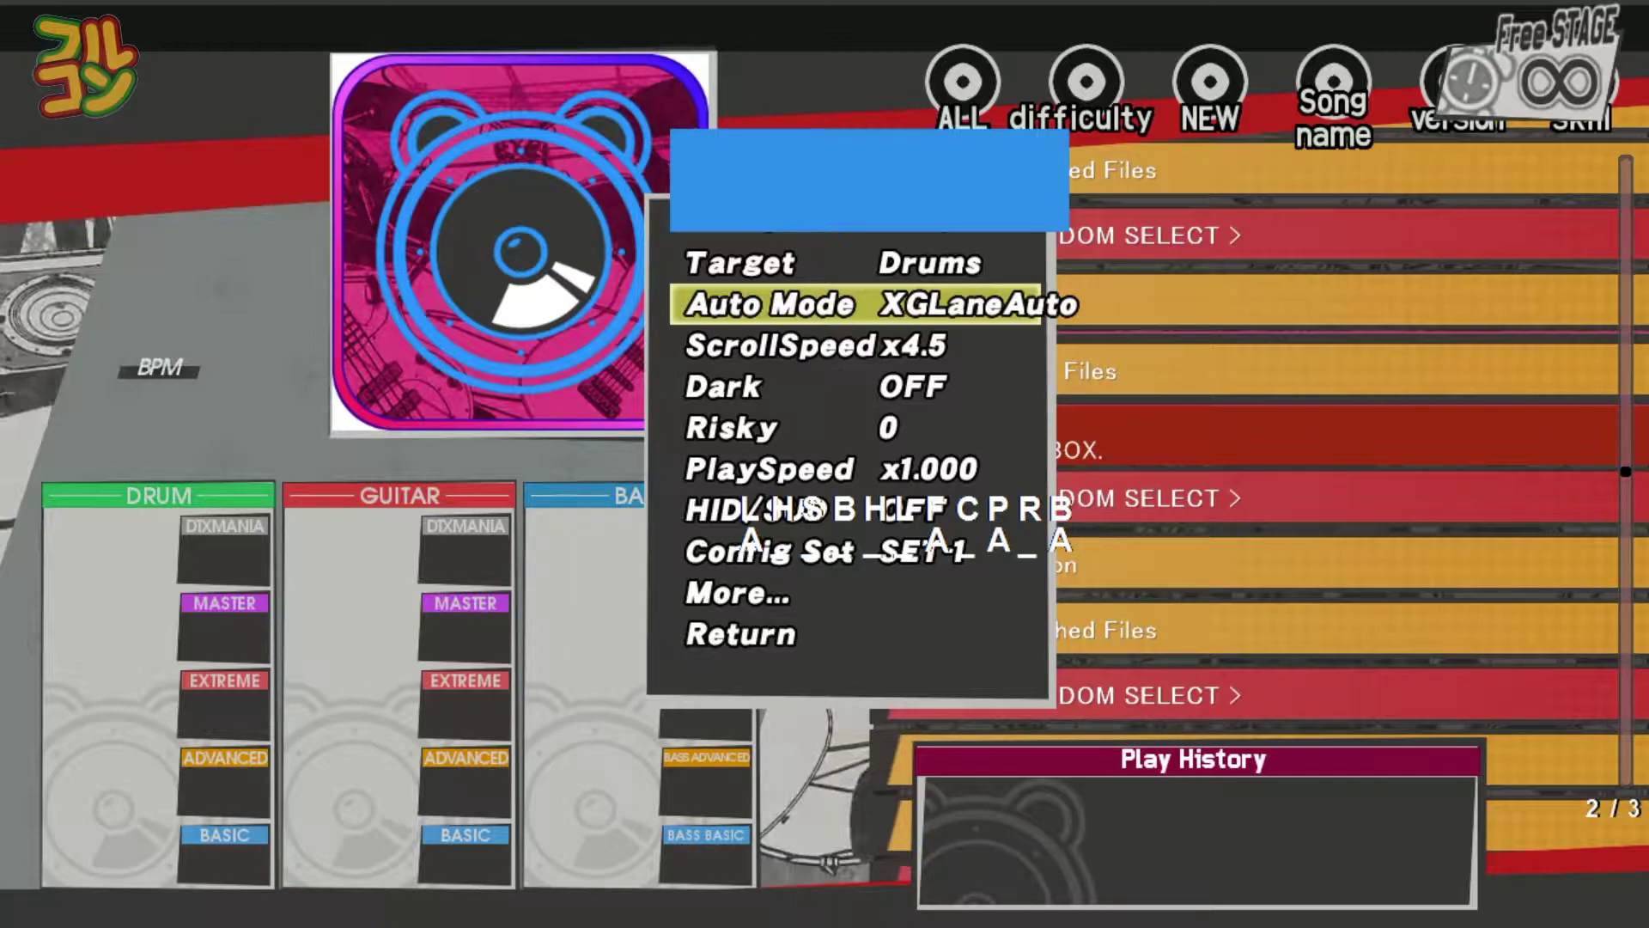
pyautogui.press('Return')
pyautogui.press('Return')
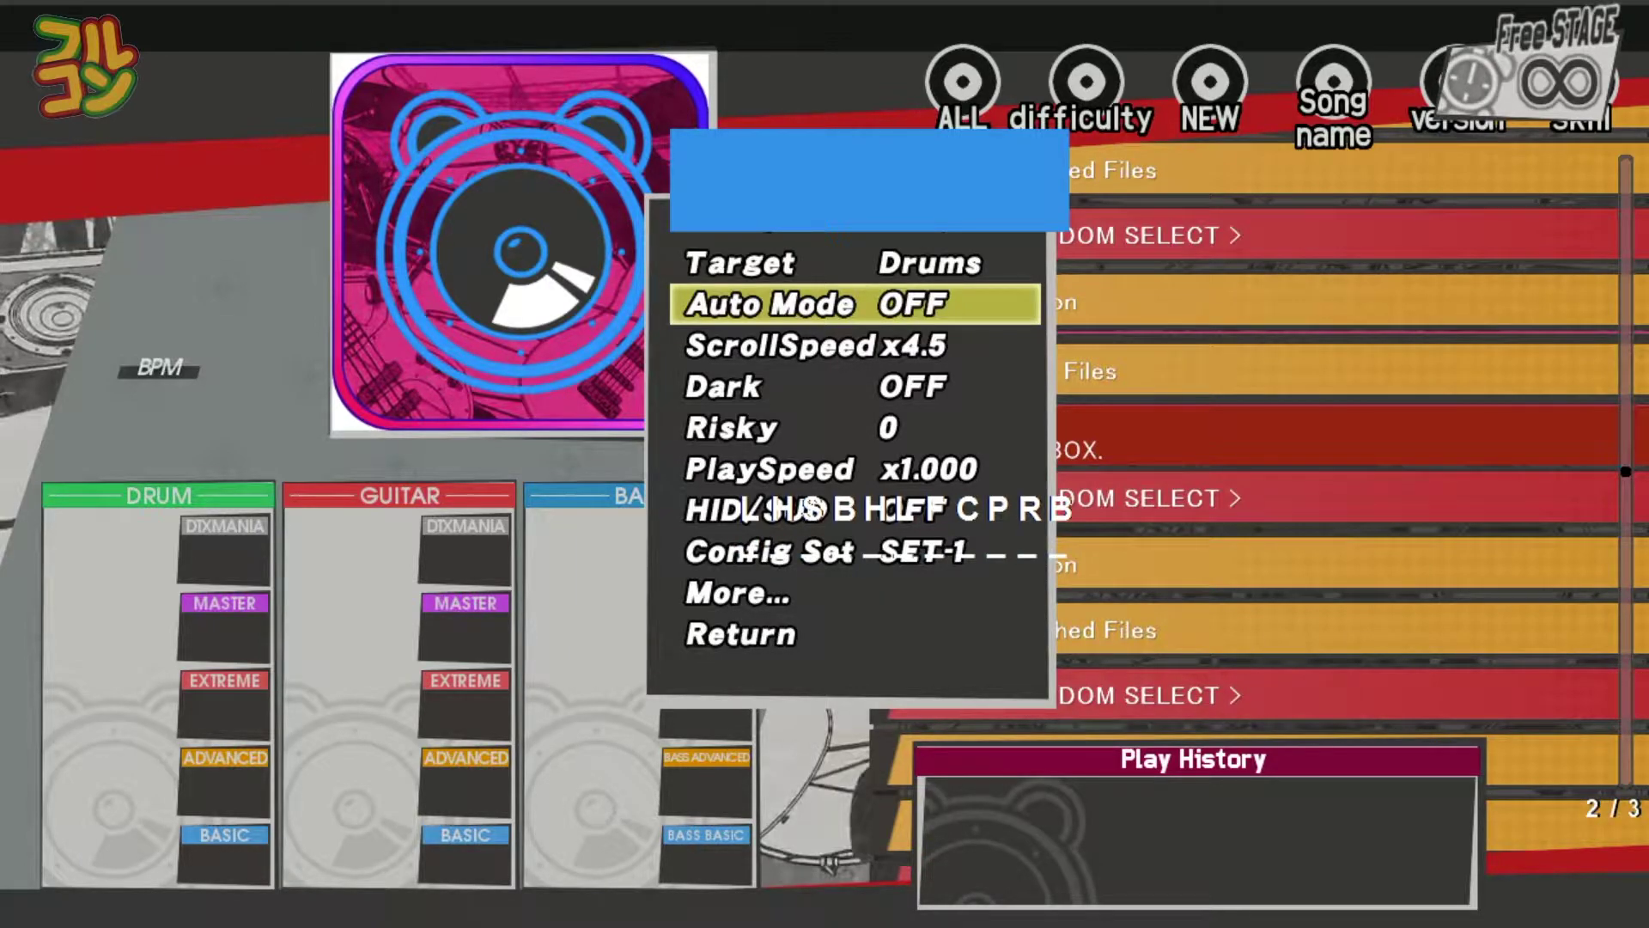
pyautogui.press('Down')
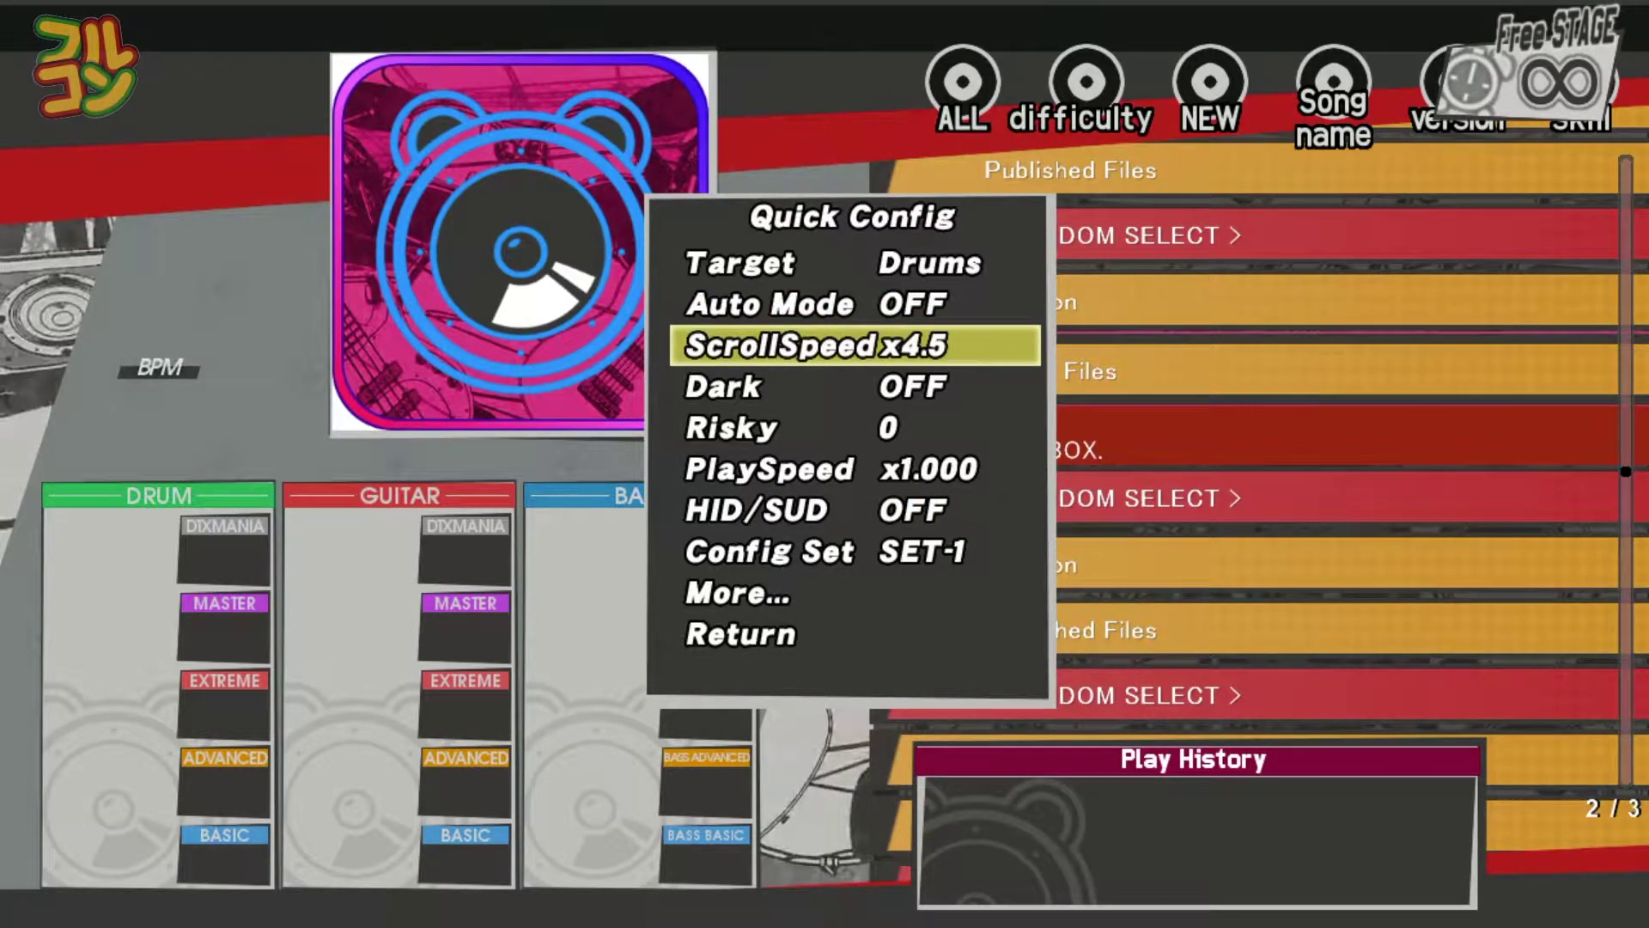
# Set Dark to FULL, then step Risky up to 10 and back down to 0.
pyautogui.press('Down')
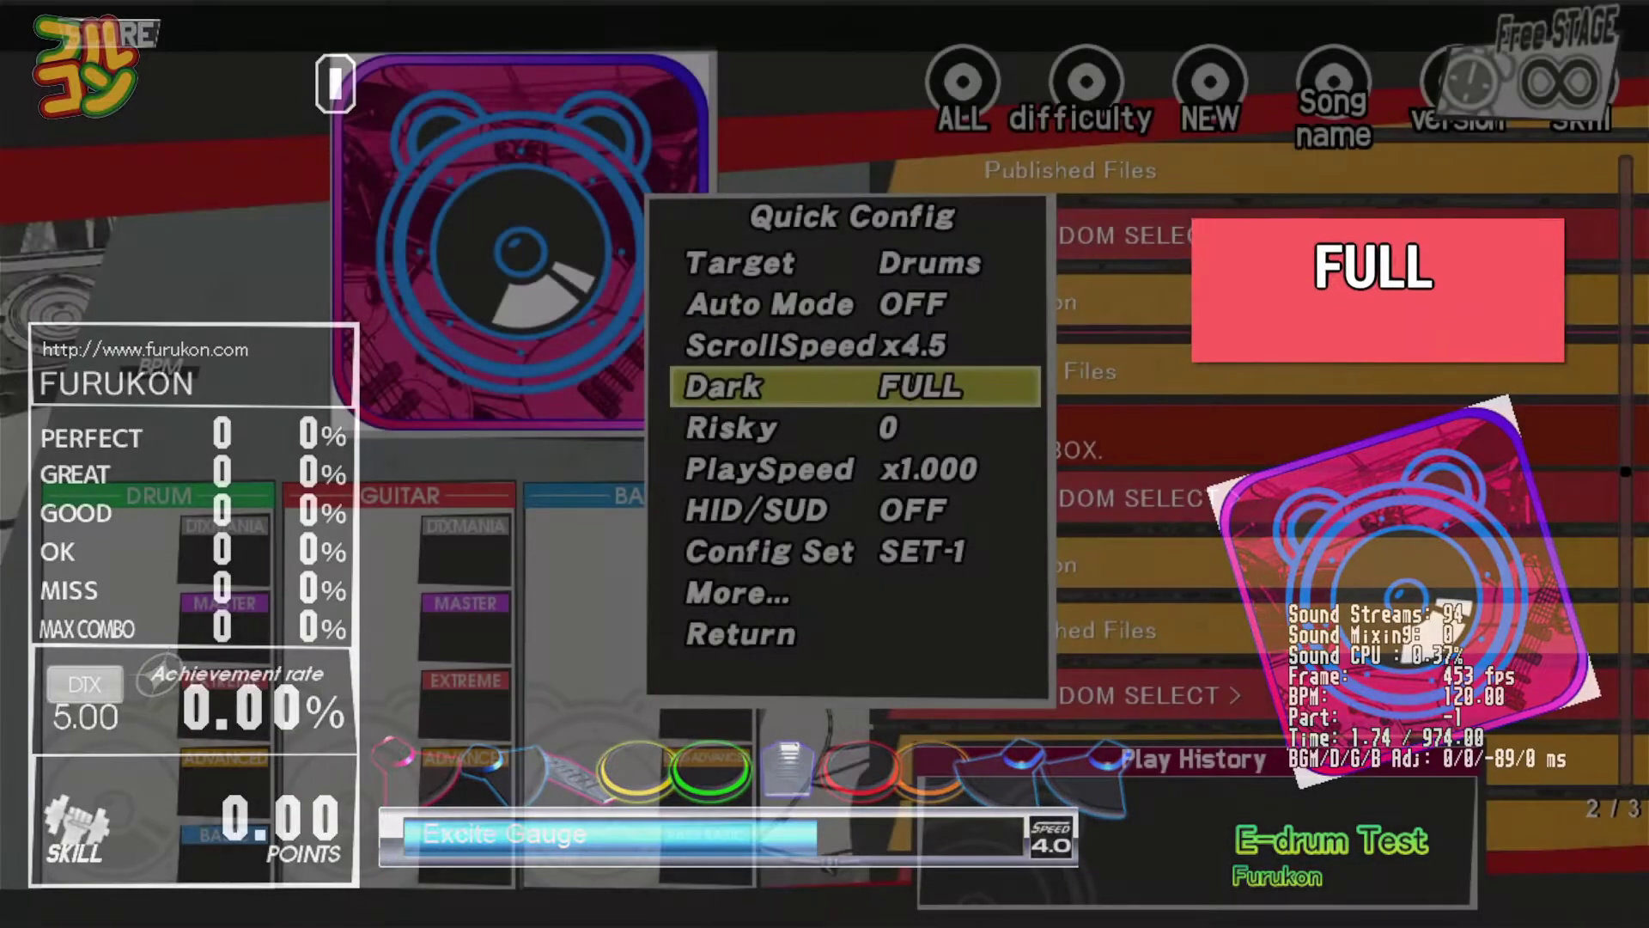
pyautogui.press('Down')
pyautogui.press('Return')
pyautogui.press('Return')
pyautogui.press('Return')
pyautogui.press('Return')
pyautogui.press('Return')
pyautogui.press('Return')
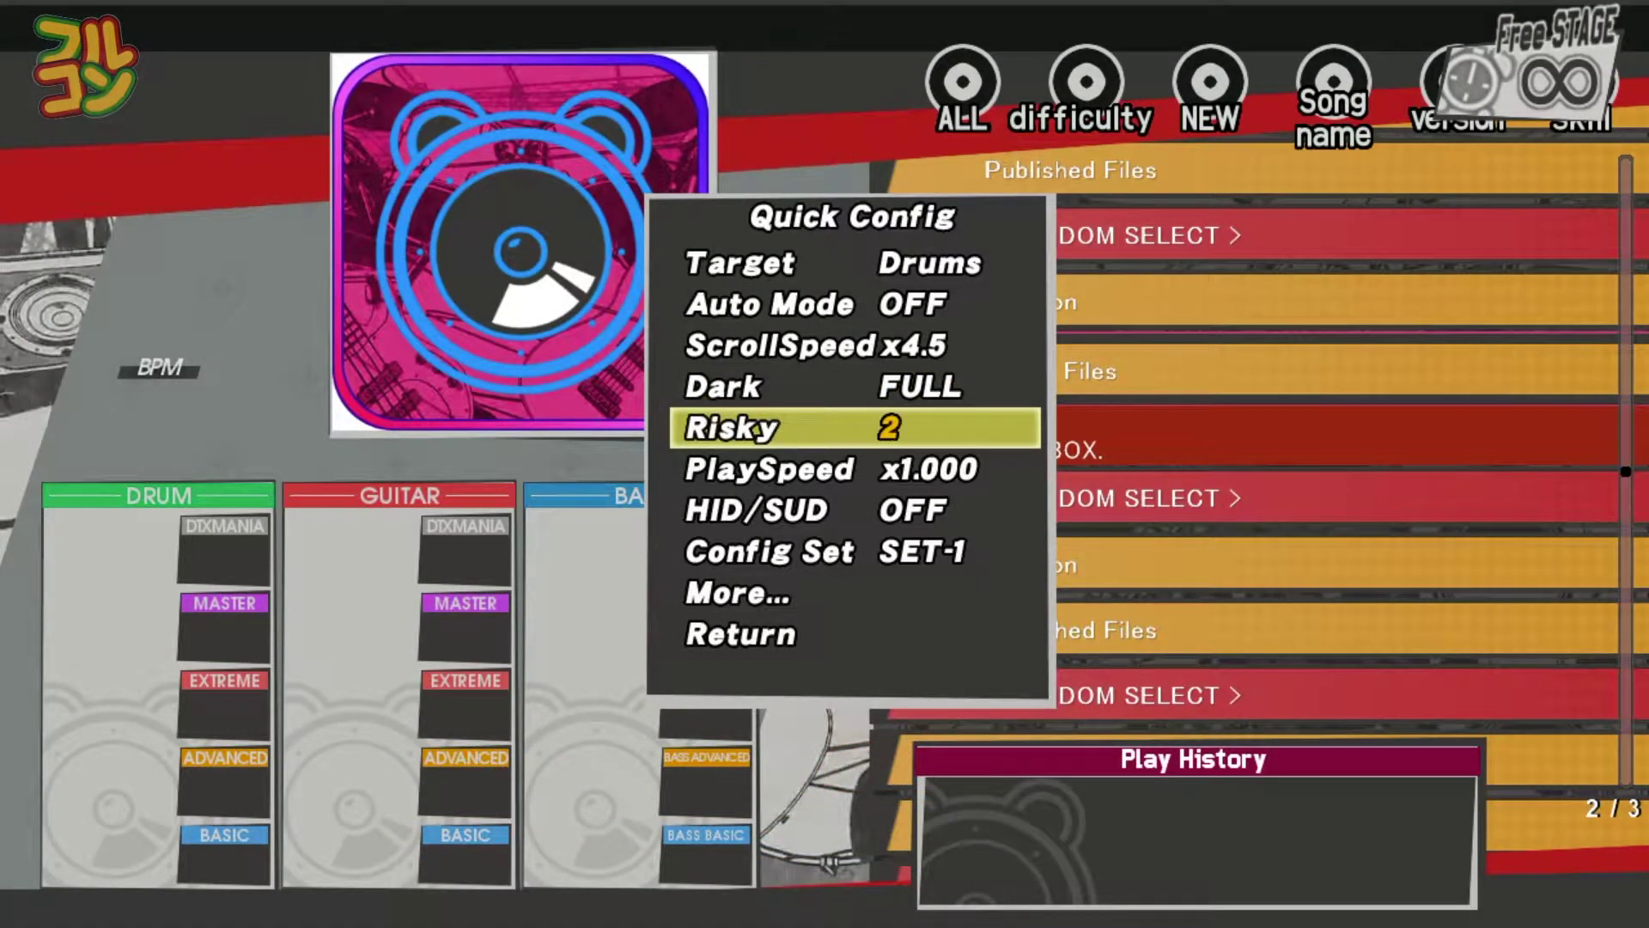
pyautogui.press('Right')
pyautogui.press('Right')
pyautogui.press('Right')
pyautogui.press('Right')
pyautogui.press('Left')
pyautogui.press('Left')
pyautogui.press('Left')
pyautogui.press('Left')
pyautogui.press('Left')
pyautogui.press('Left')
pyautogui.press('Left')
pyautogui.press('Left')
pyautogui.press('Left')
pyautogui.press('Left')
pyautogui.press('Down')
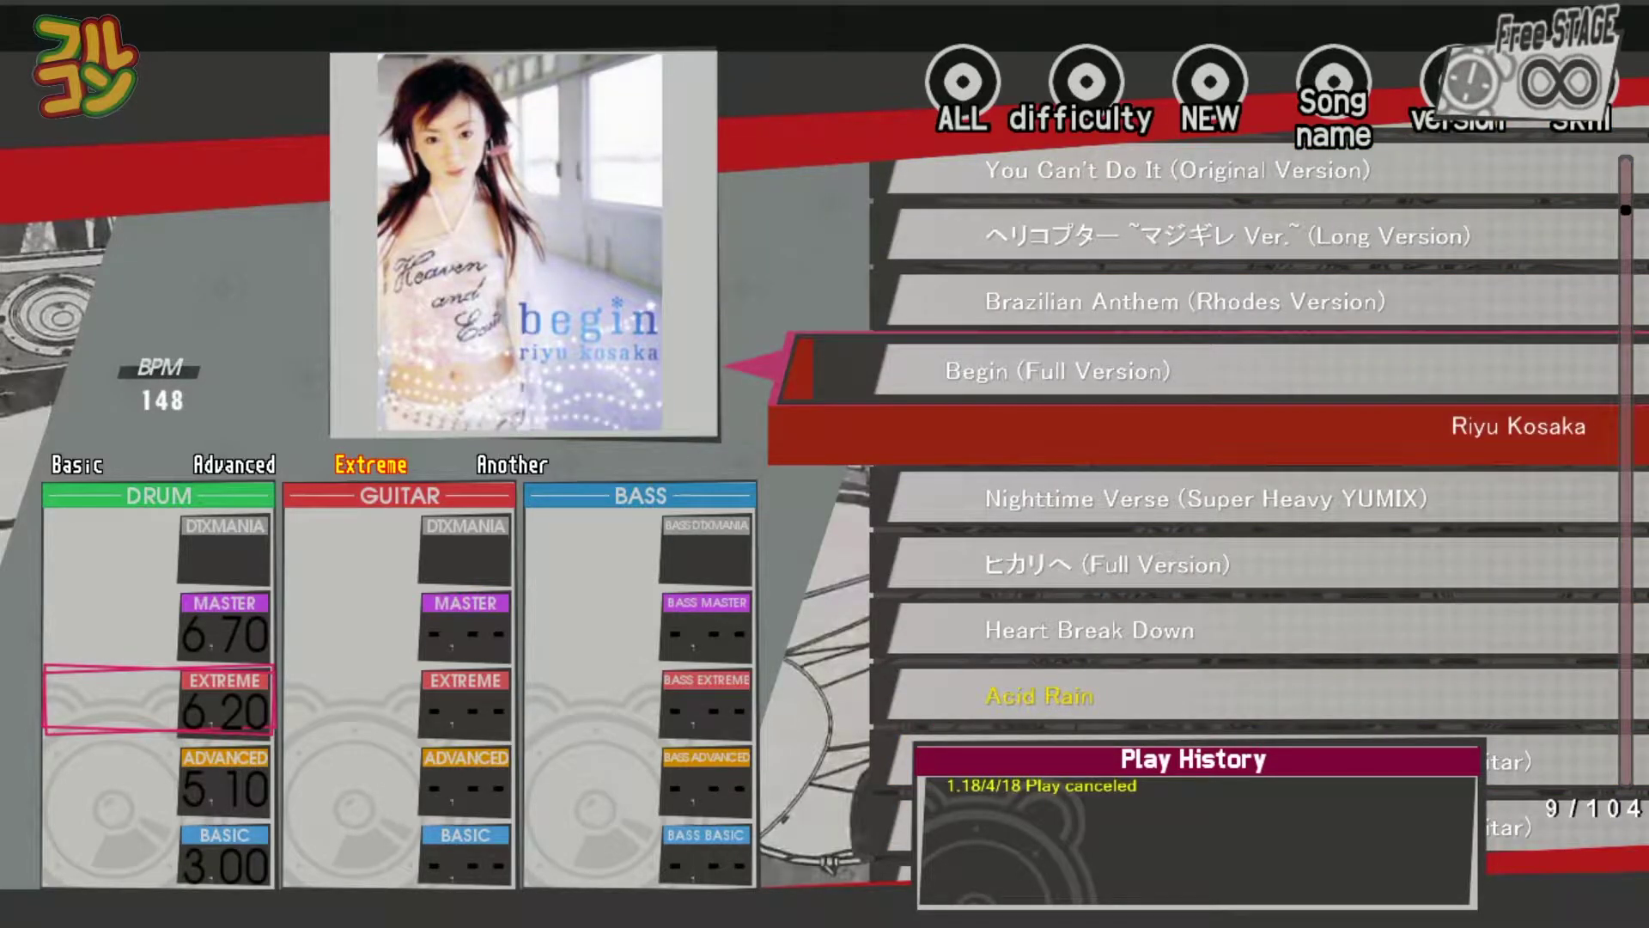
pyautogui.press('Return')
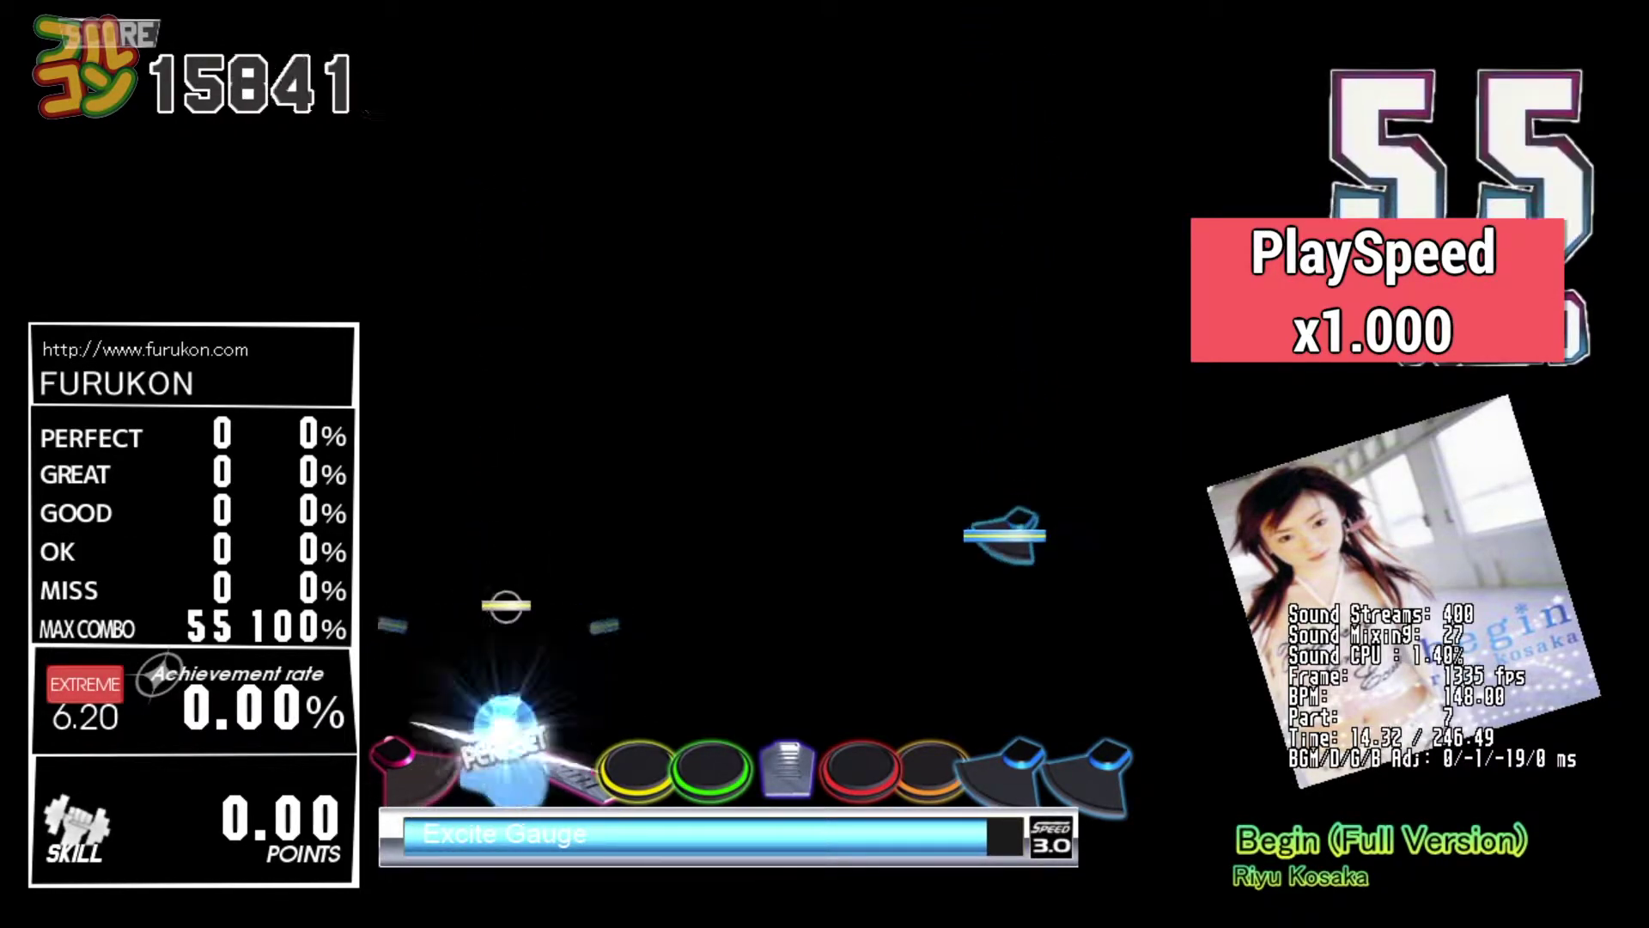
pyautogui.press('Escape')
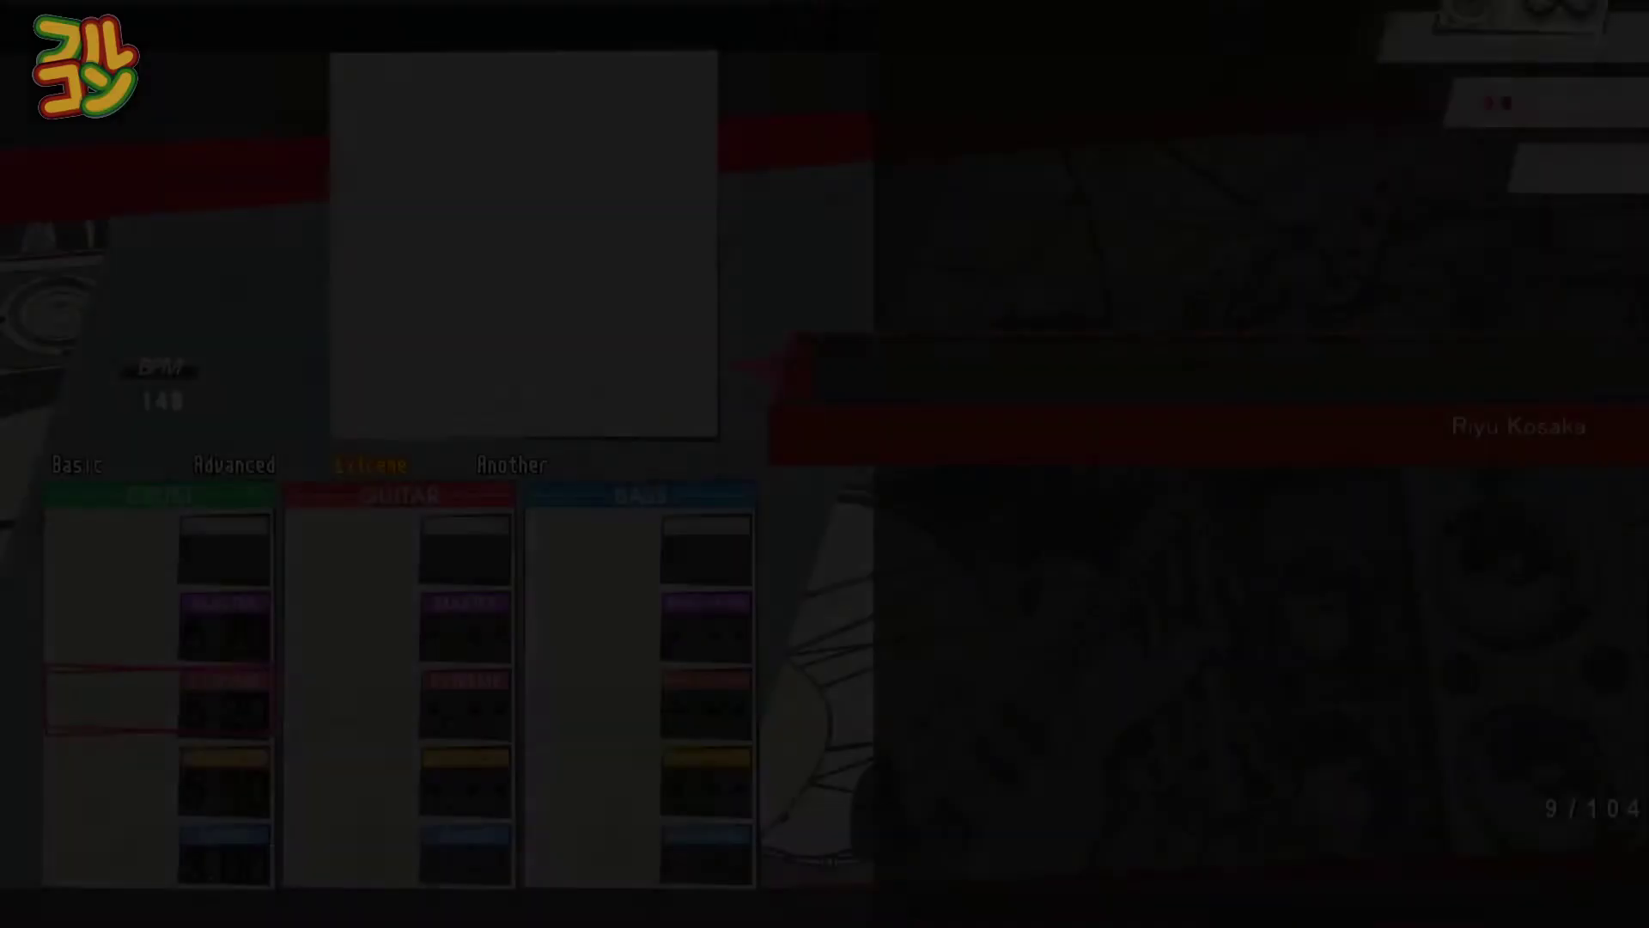
# Lower PlaySpeed to x0.800 in Quick Config, then briefly play Begin (Full Version) and quit.
pyautogui.press('Return')
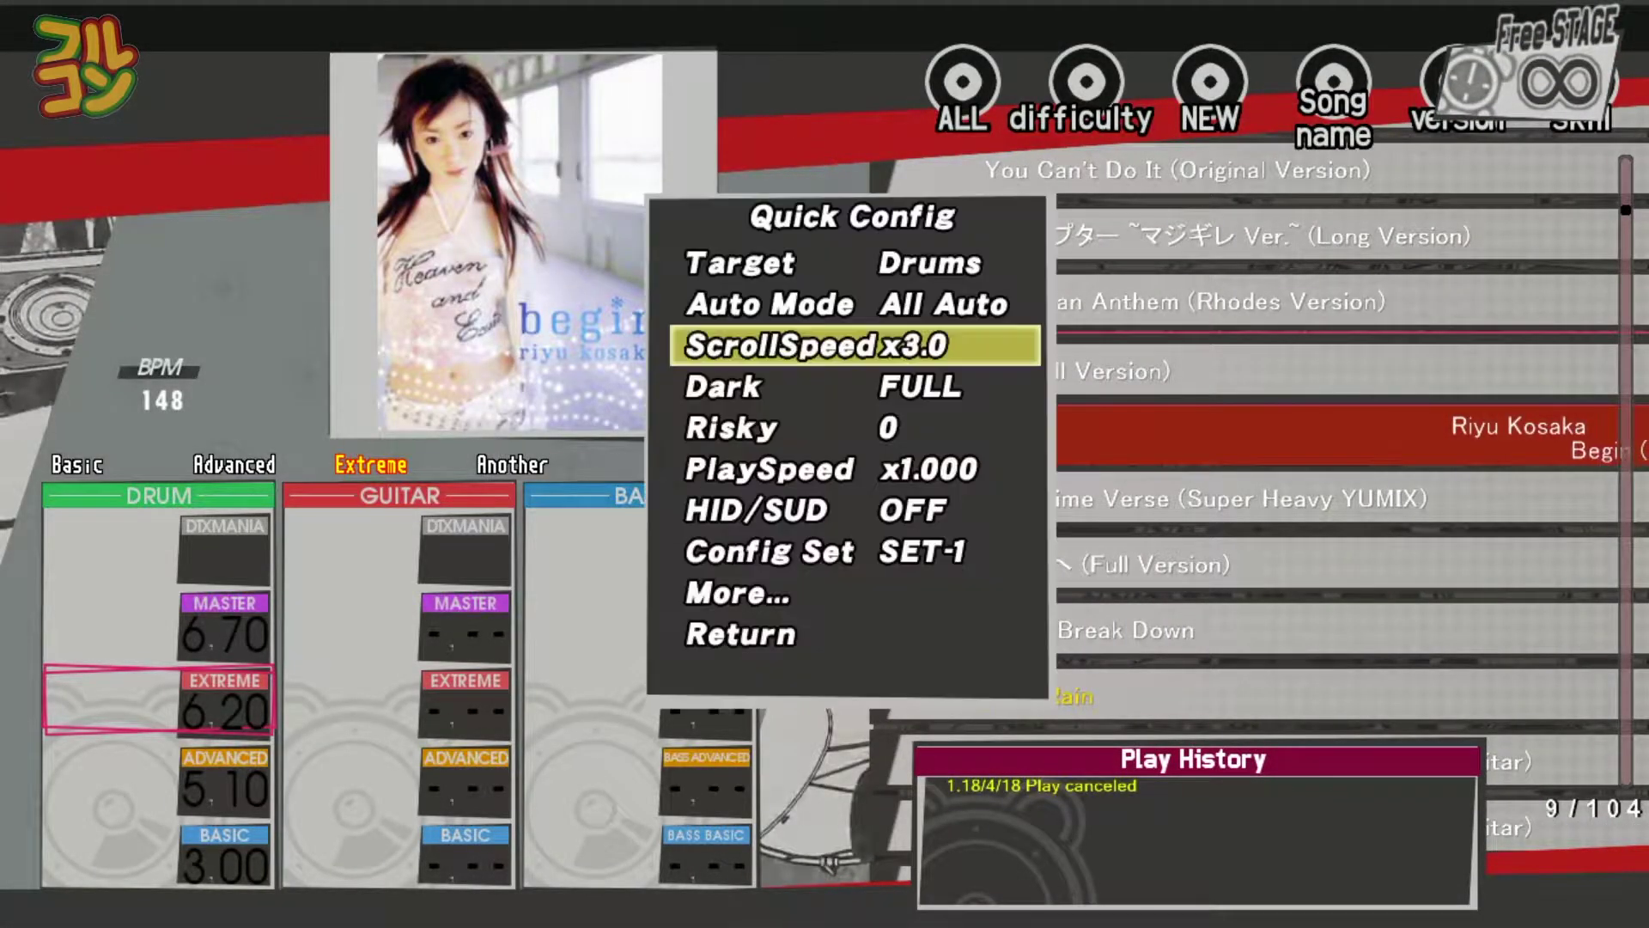
pyautogui.press('Down')
pyautogui.press('Down')
pyautogui.press('Down')
pyautogui.press('Left')
pyautogui.press('Left')
pyautogui.press('Left')
pyautogui.press('Left')
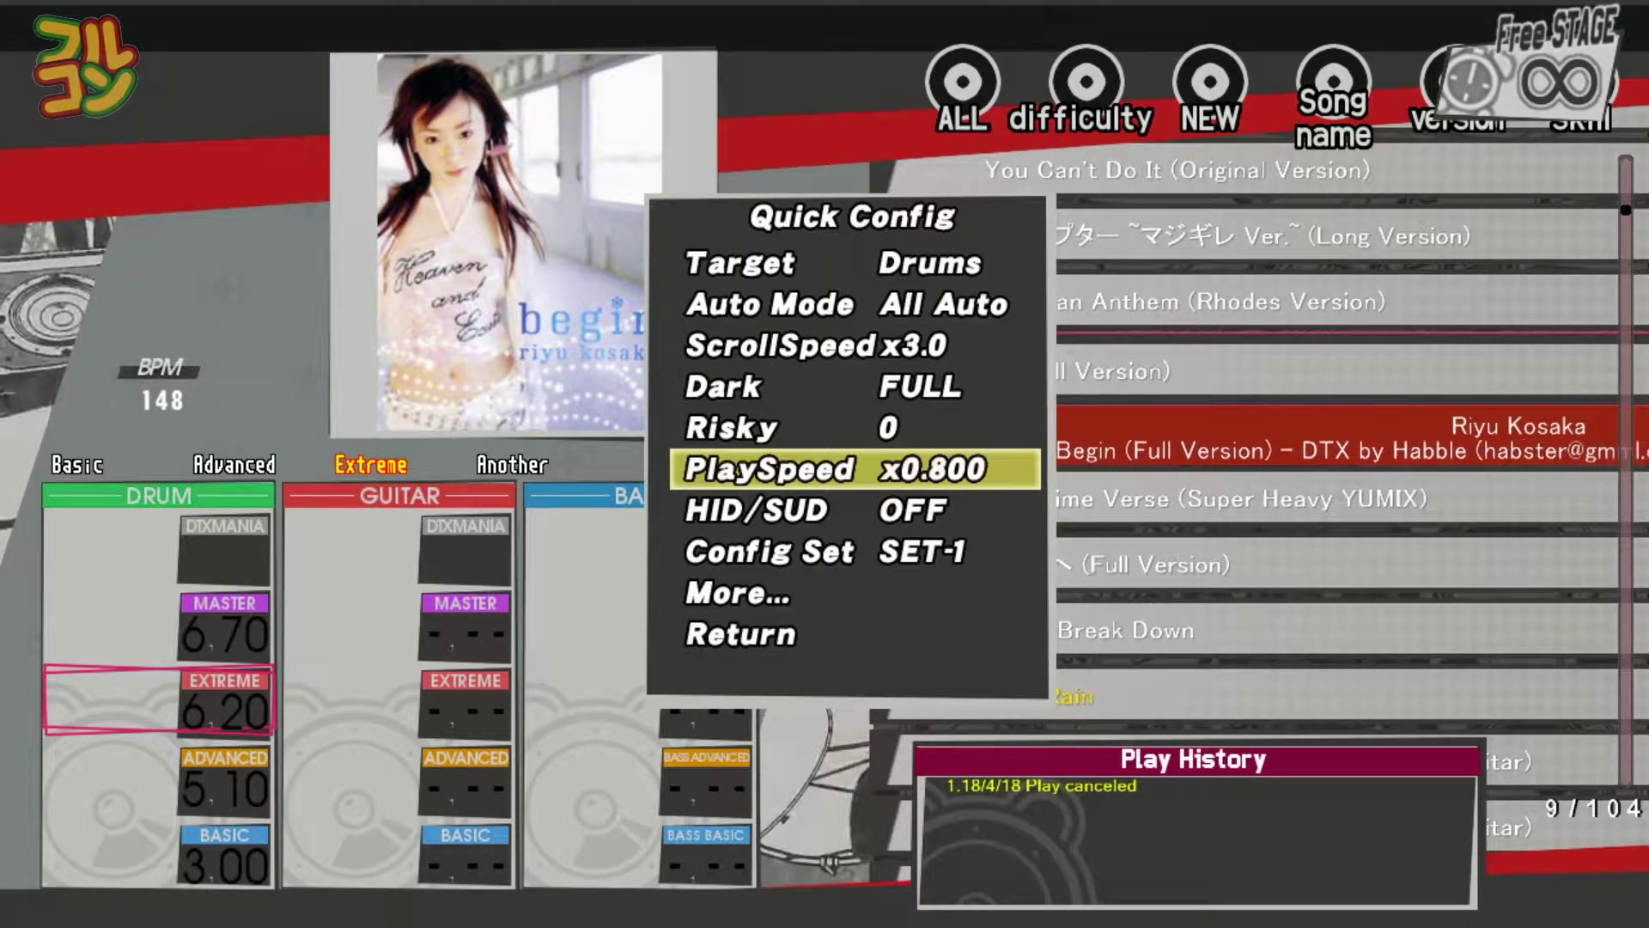
pyautogui.press('Escape')
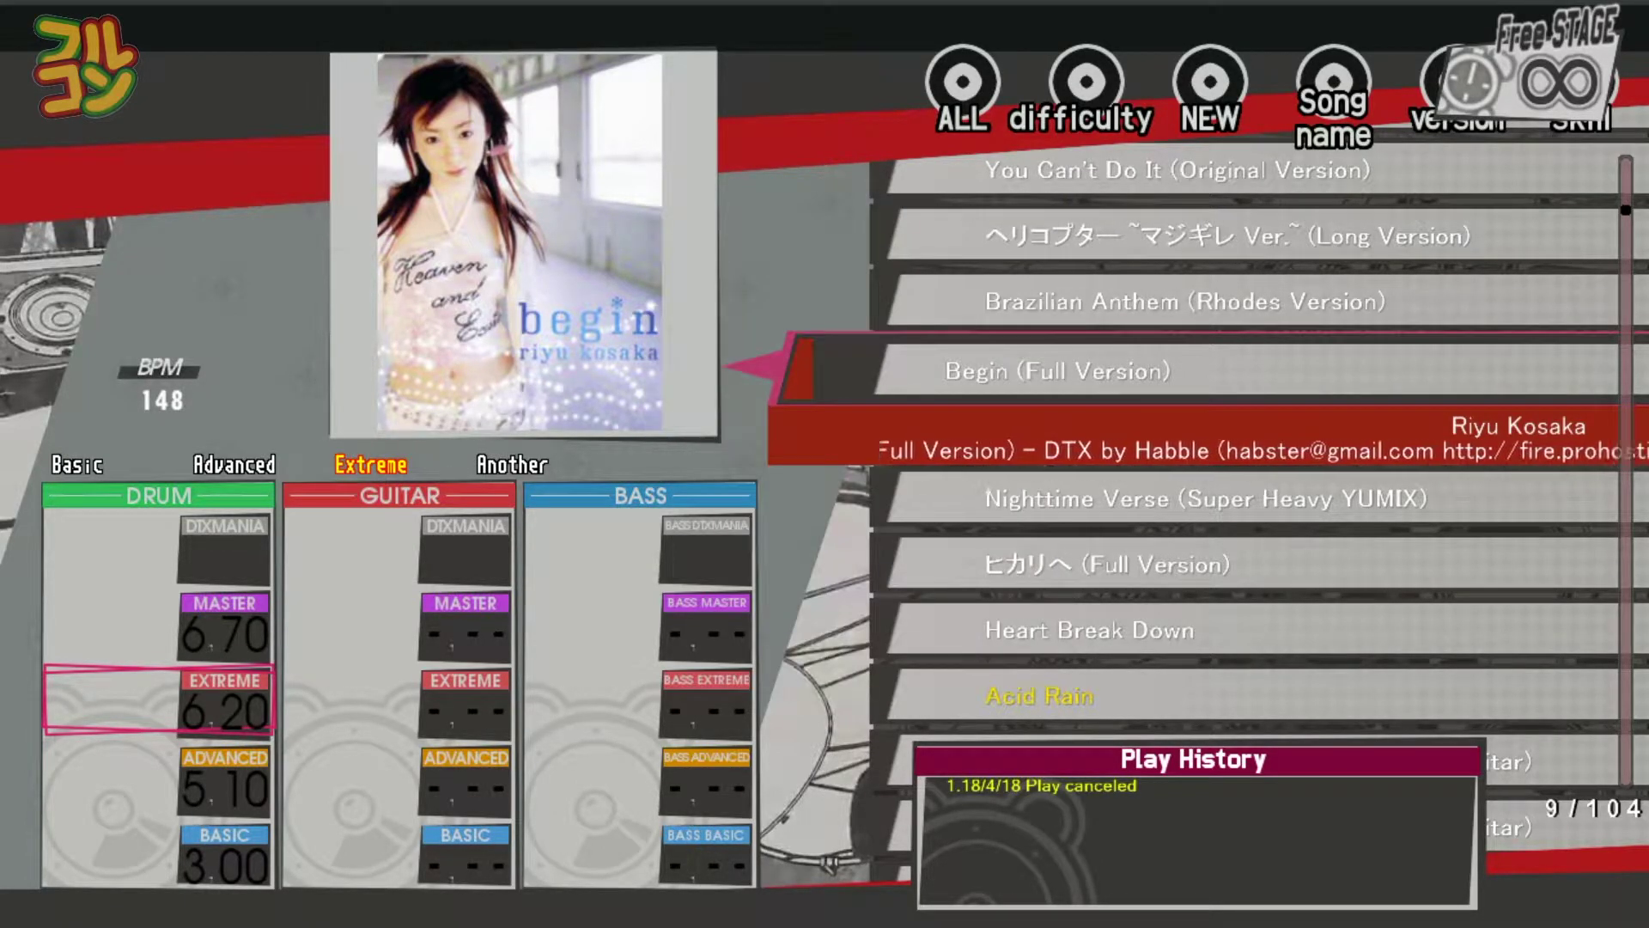
pyautogui.press('Return')
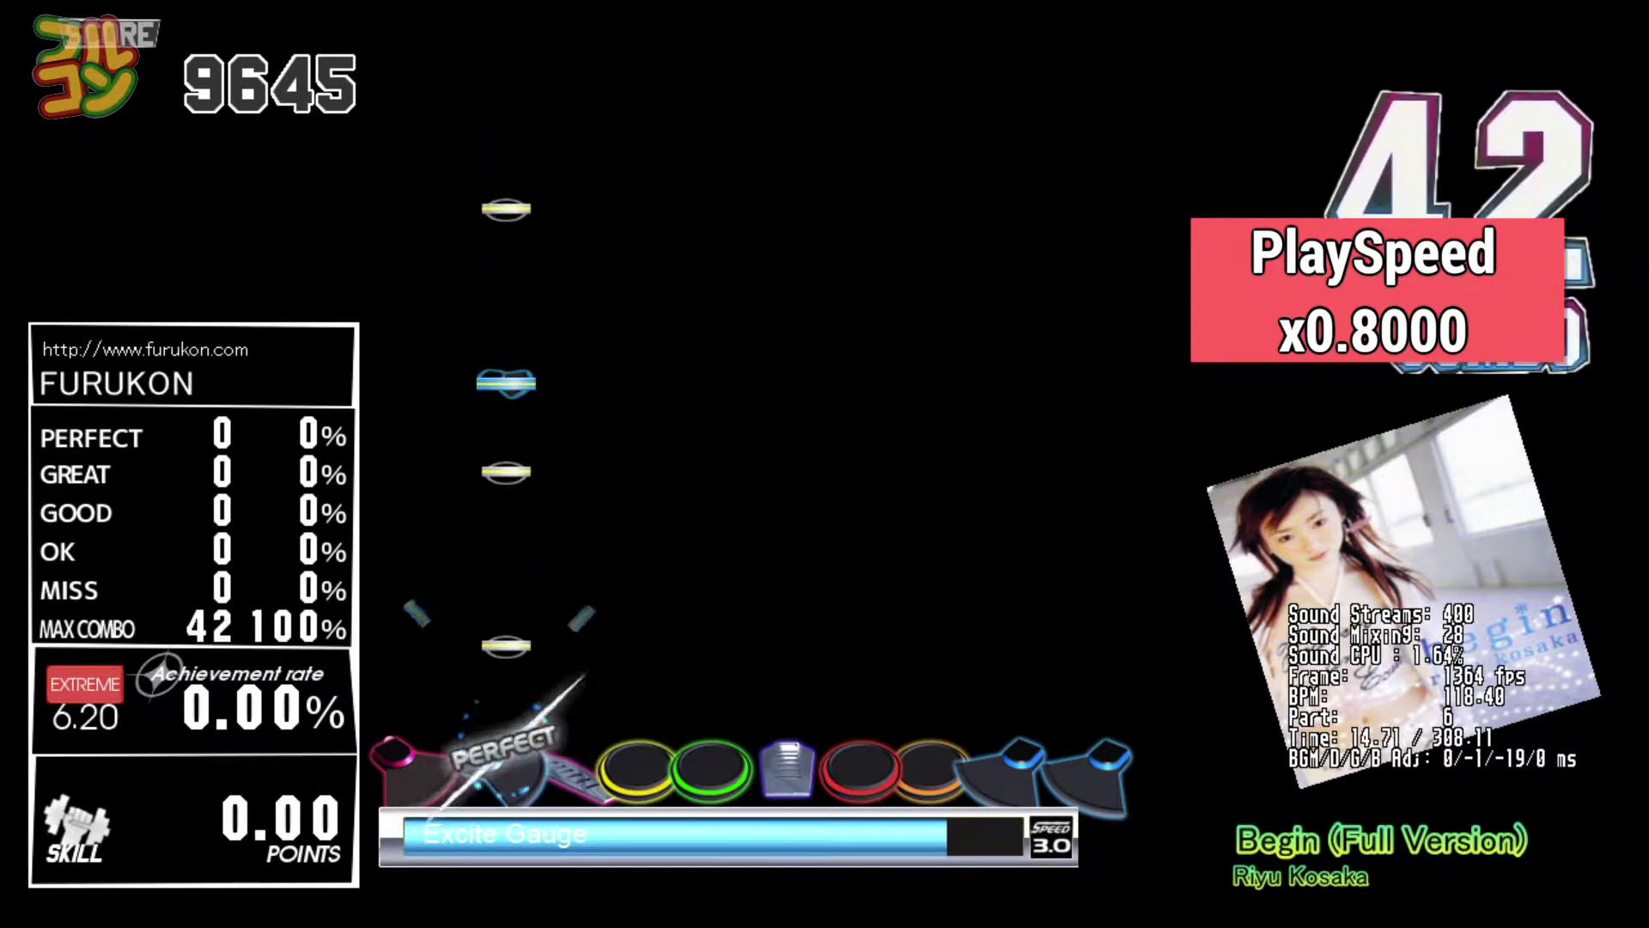
pyautogui.press('Down')
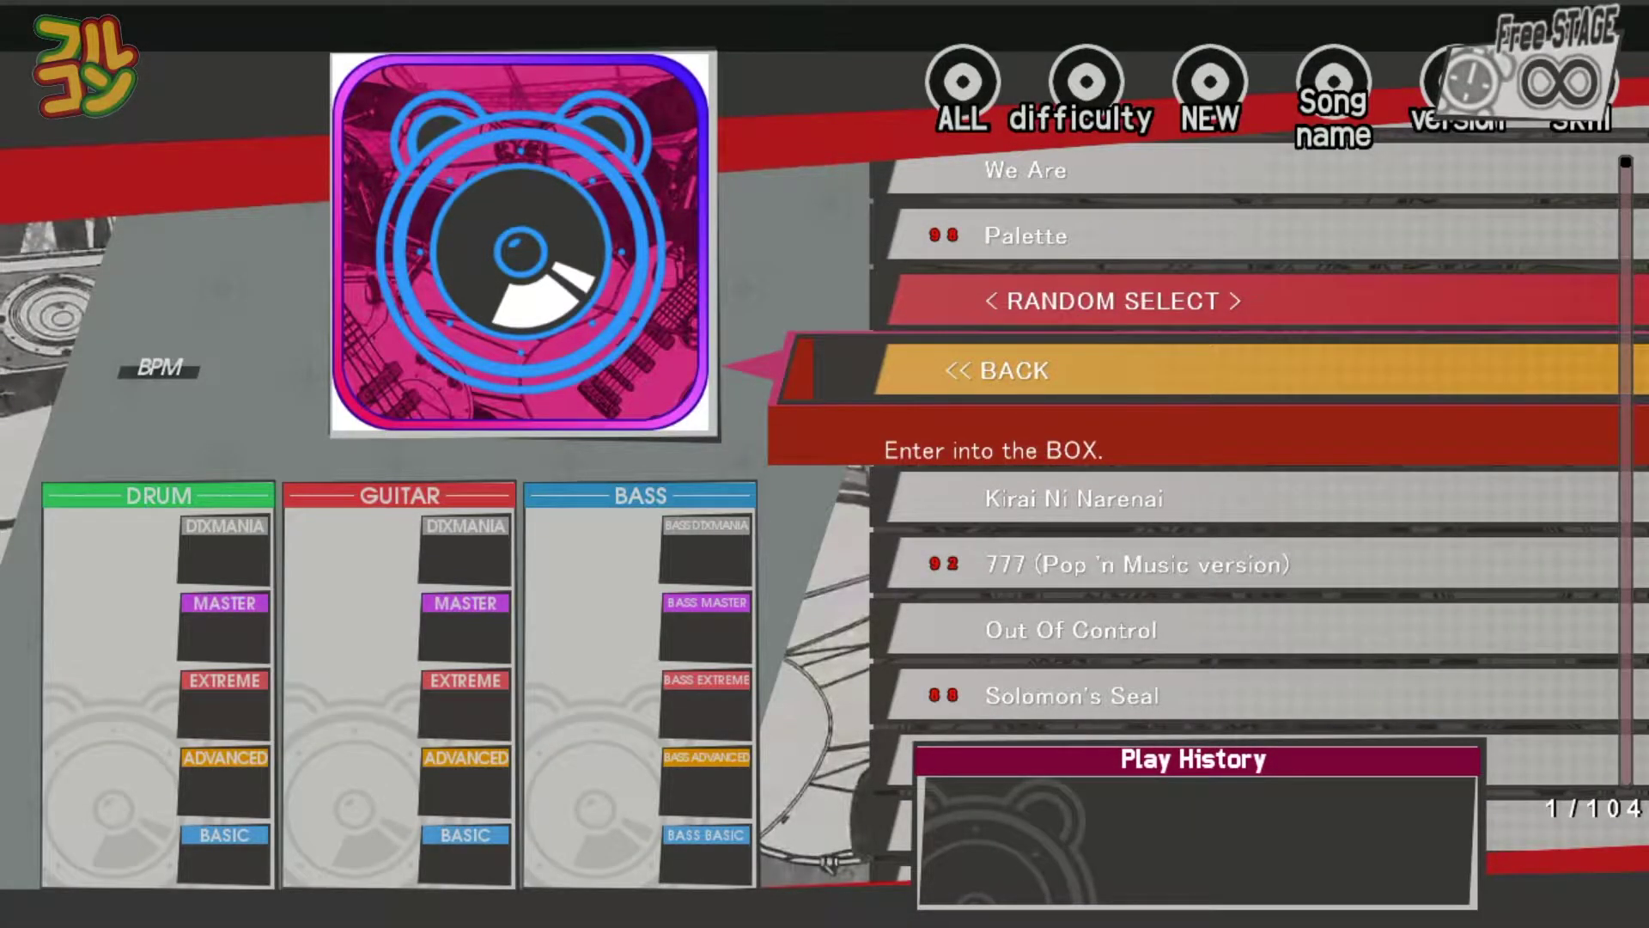
# Open the Sort Menu and try the Title, Level, Best Rank and PlayCount sort orders.
pyautogui.press('v')
pyautogui.press('v')
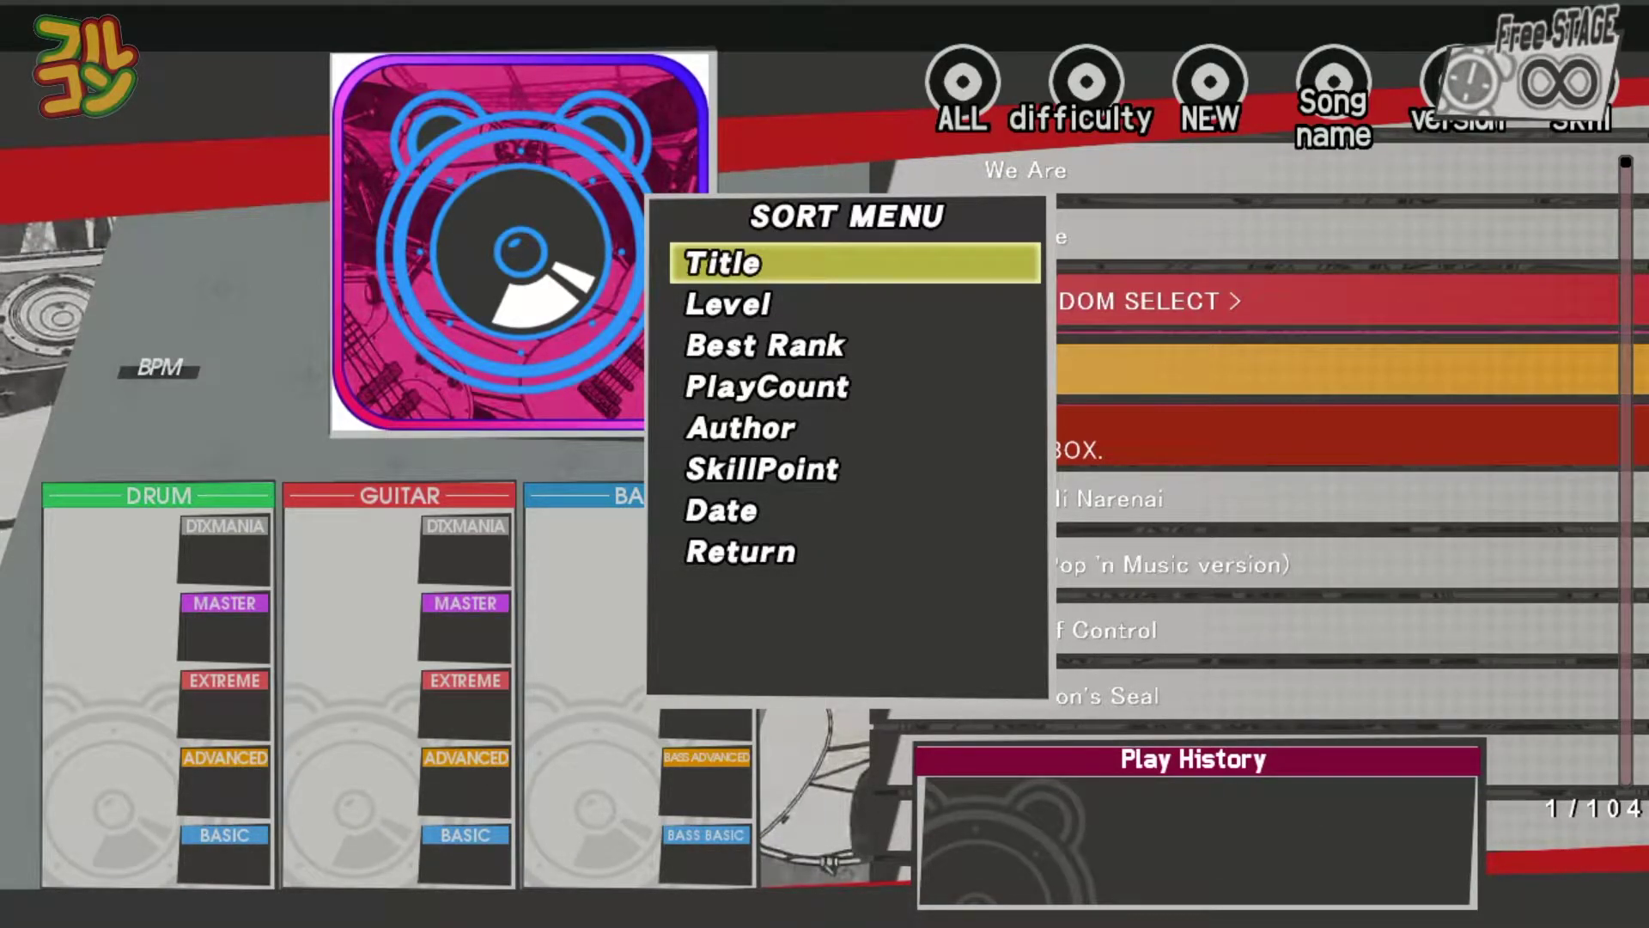
pyautogui.press('Return')
pyautogui.press('Return')
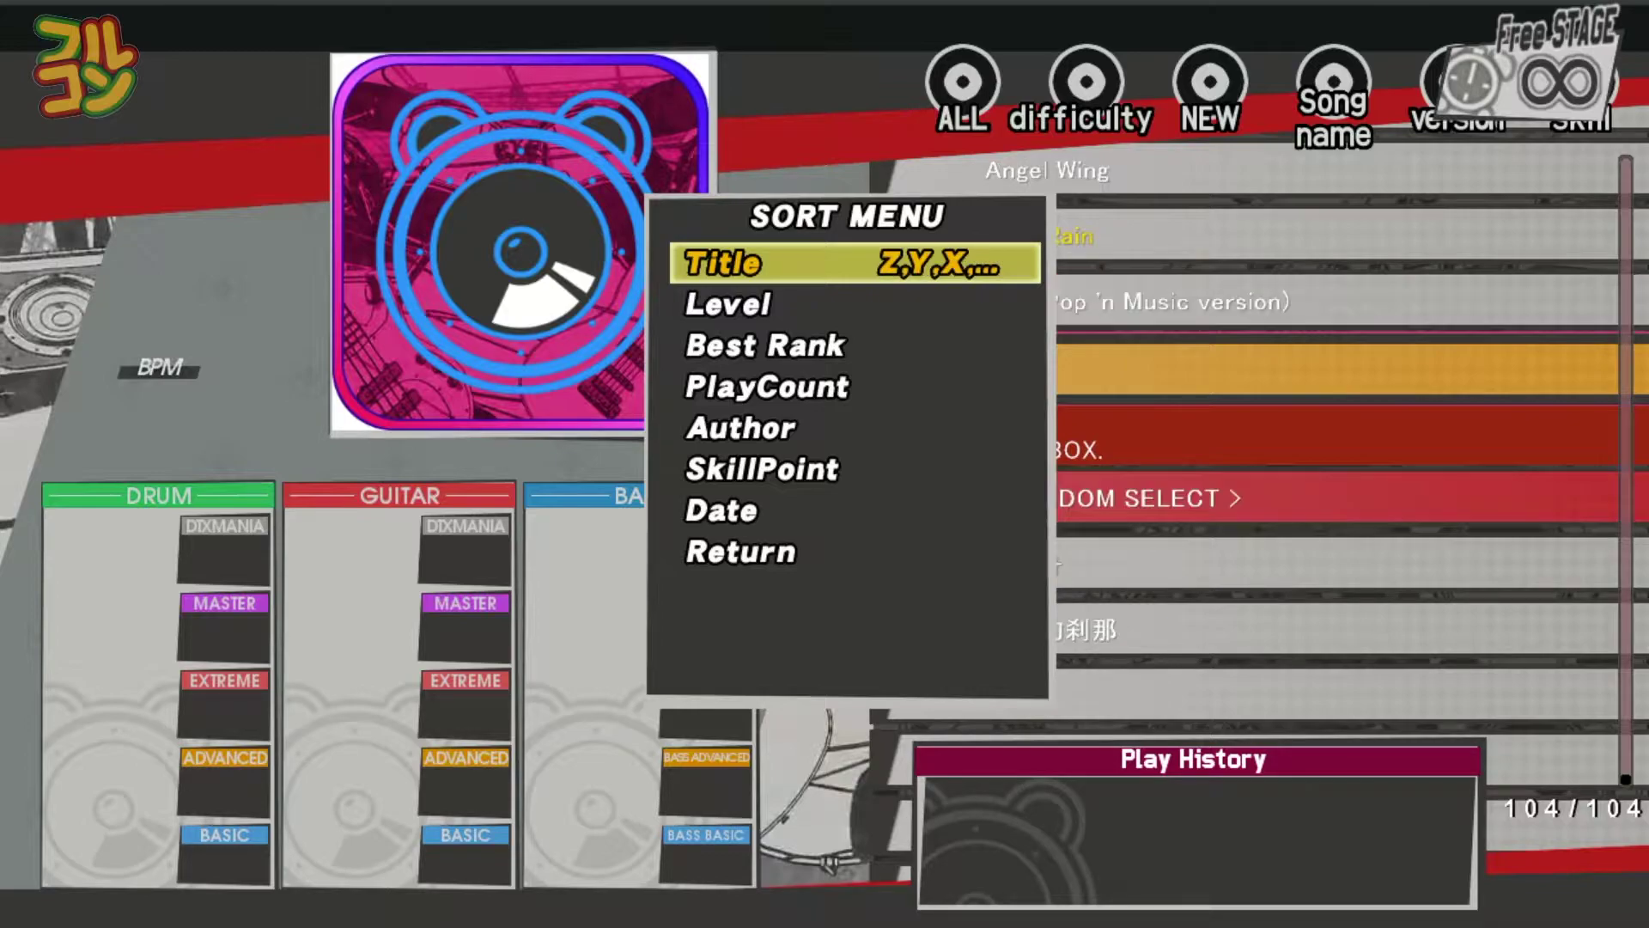
pyautogui.press('Down')
pyautogui.press('Return')
pyautogui.press('Return')
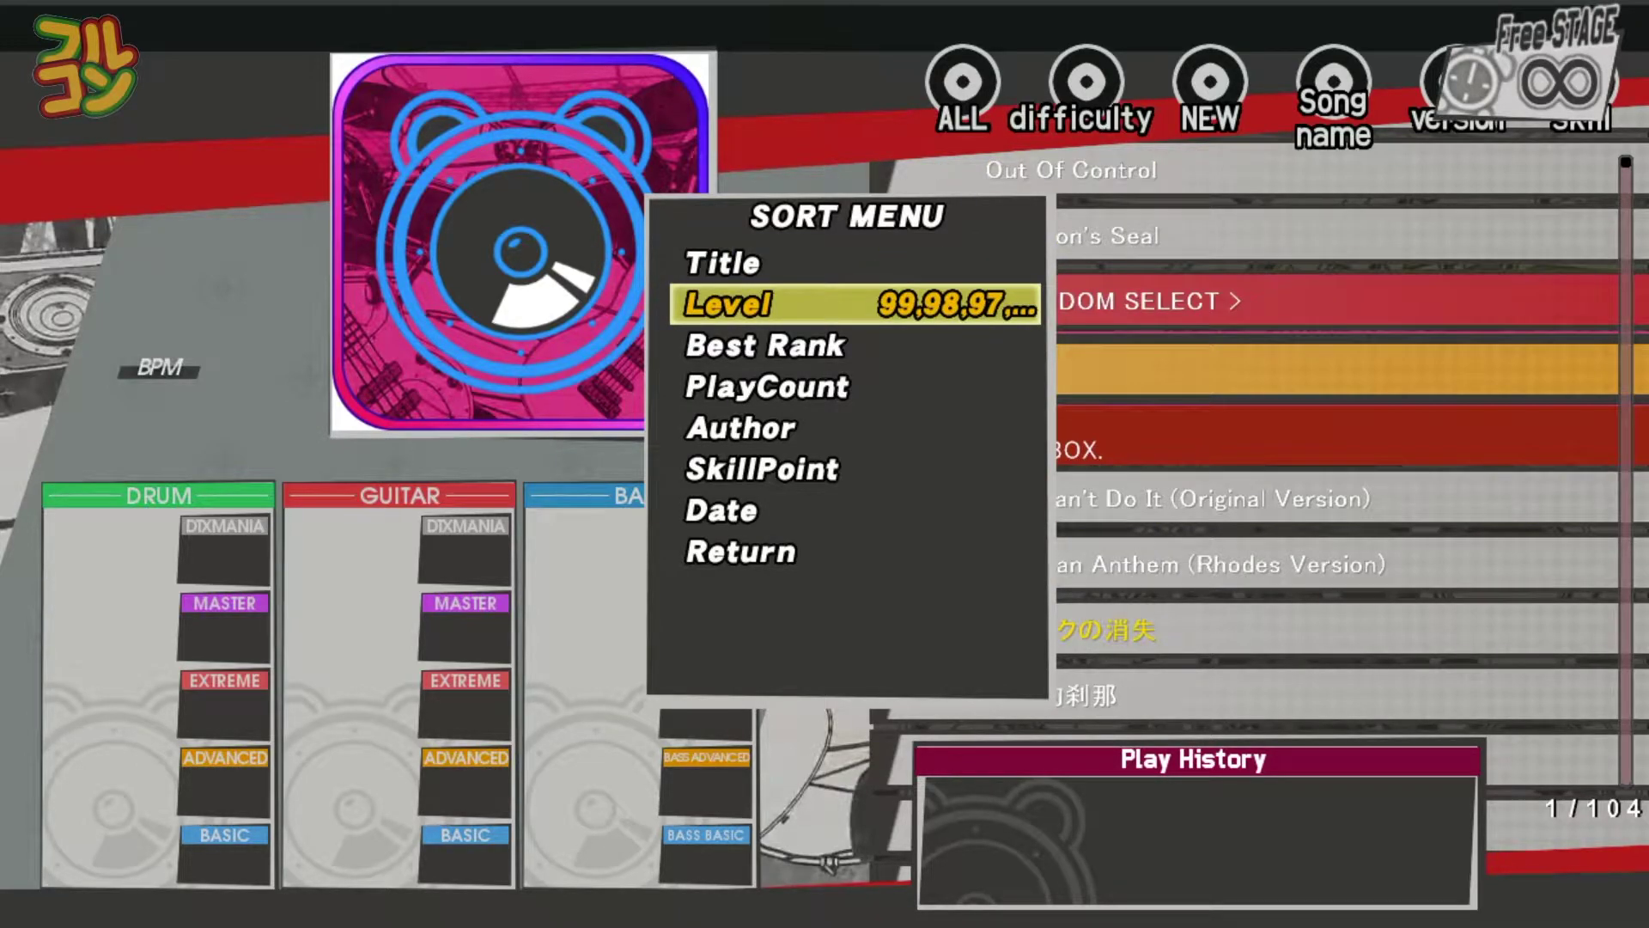
pyautogui.press('Down')
pyautogui.press('Return')
pyautogui.press('Return')
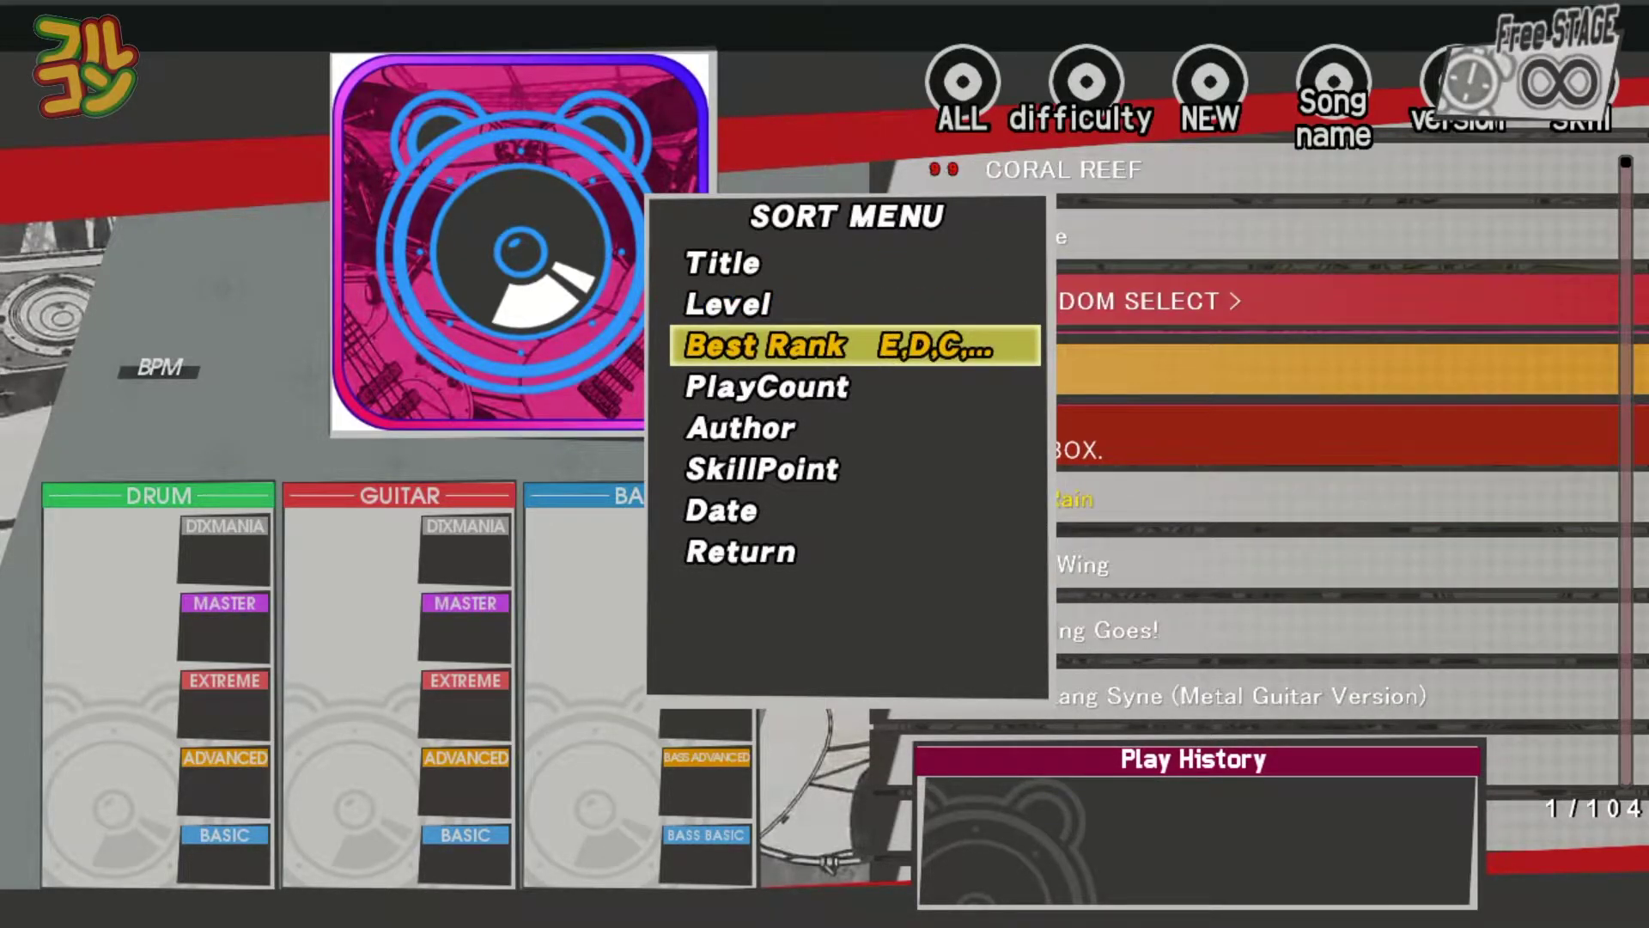
pyautogui.press('Down')
pyautogui.press('Return')
pyautogui.press('Return')
pyautogui.press('Down')
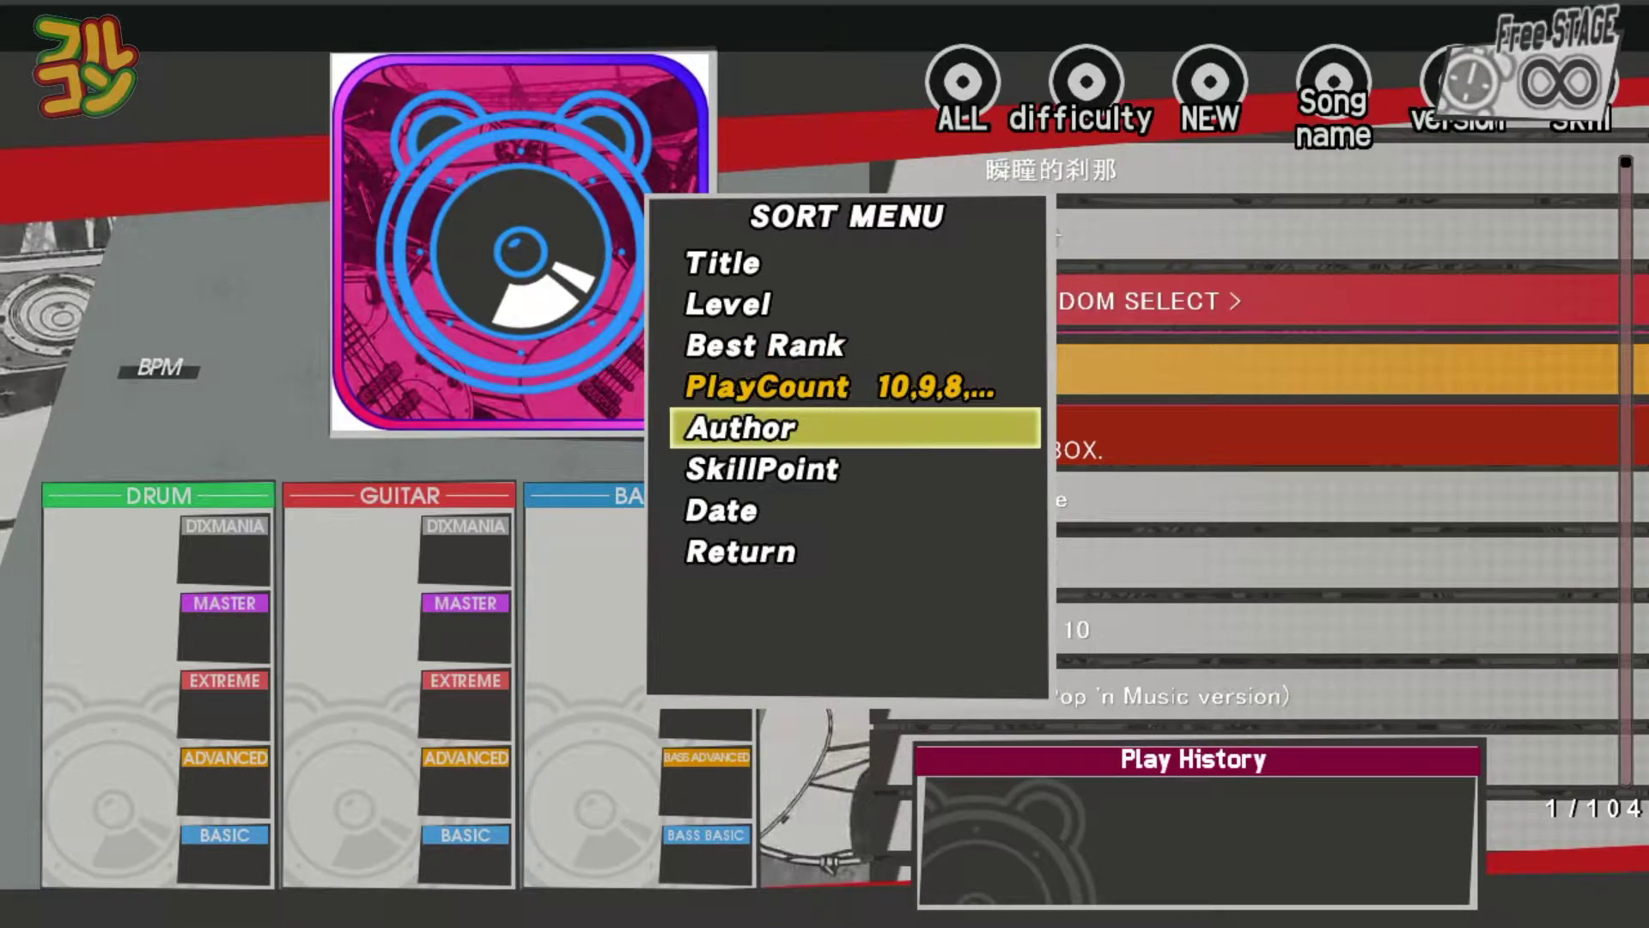
pyautogui.press('Return')
pyautogui.press('Return')
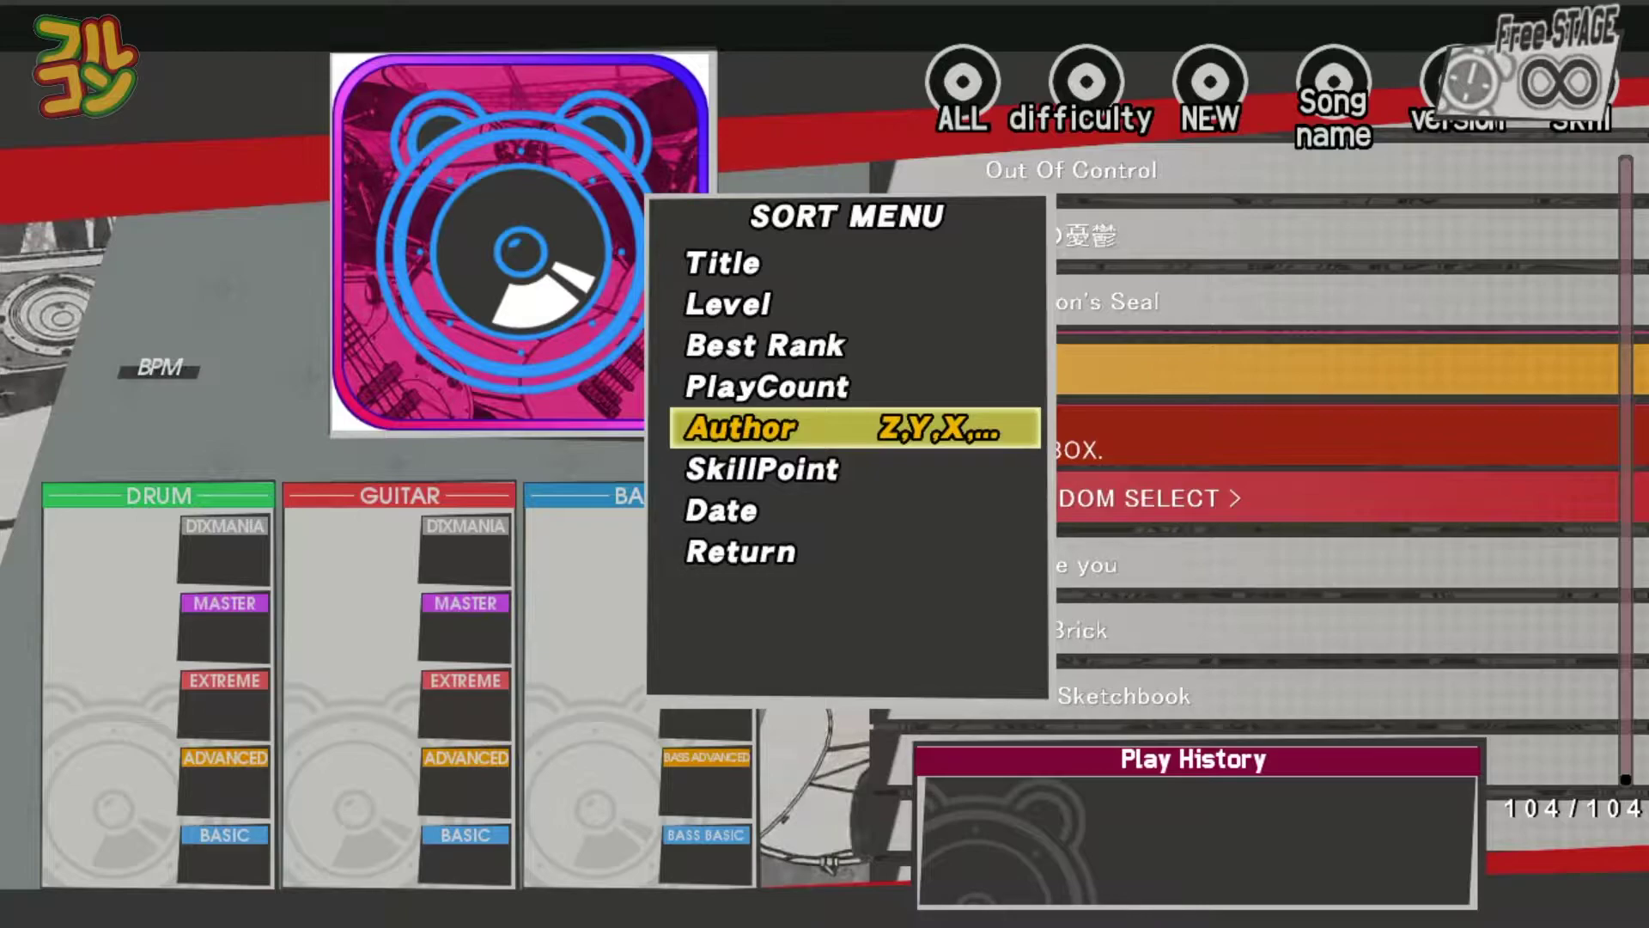
# Try SkillPoint sorting, then sort by Date with latest first and close the menu.
pyautogui.press('Down')
pyautogui.press('Return')
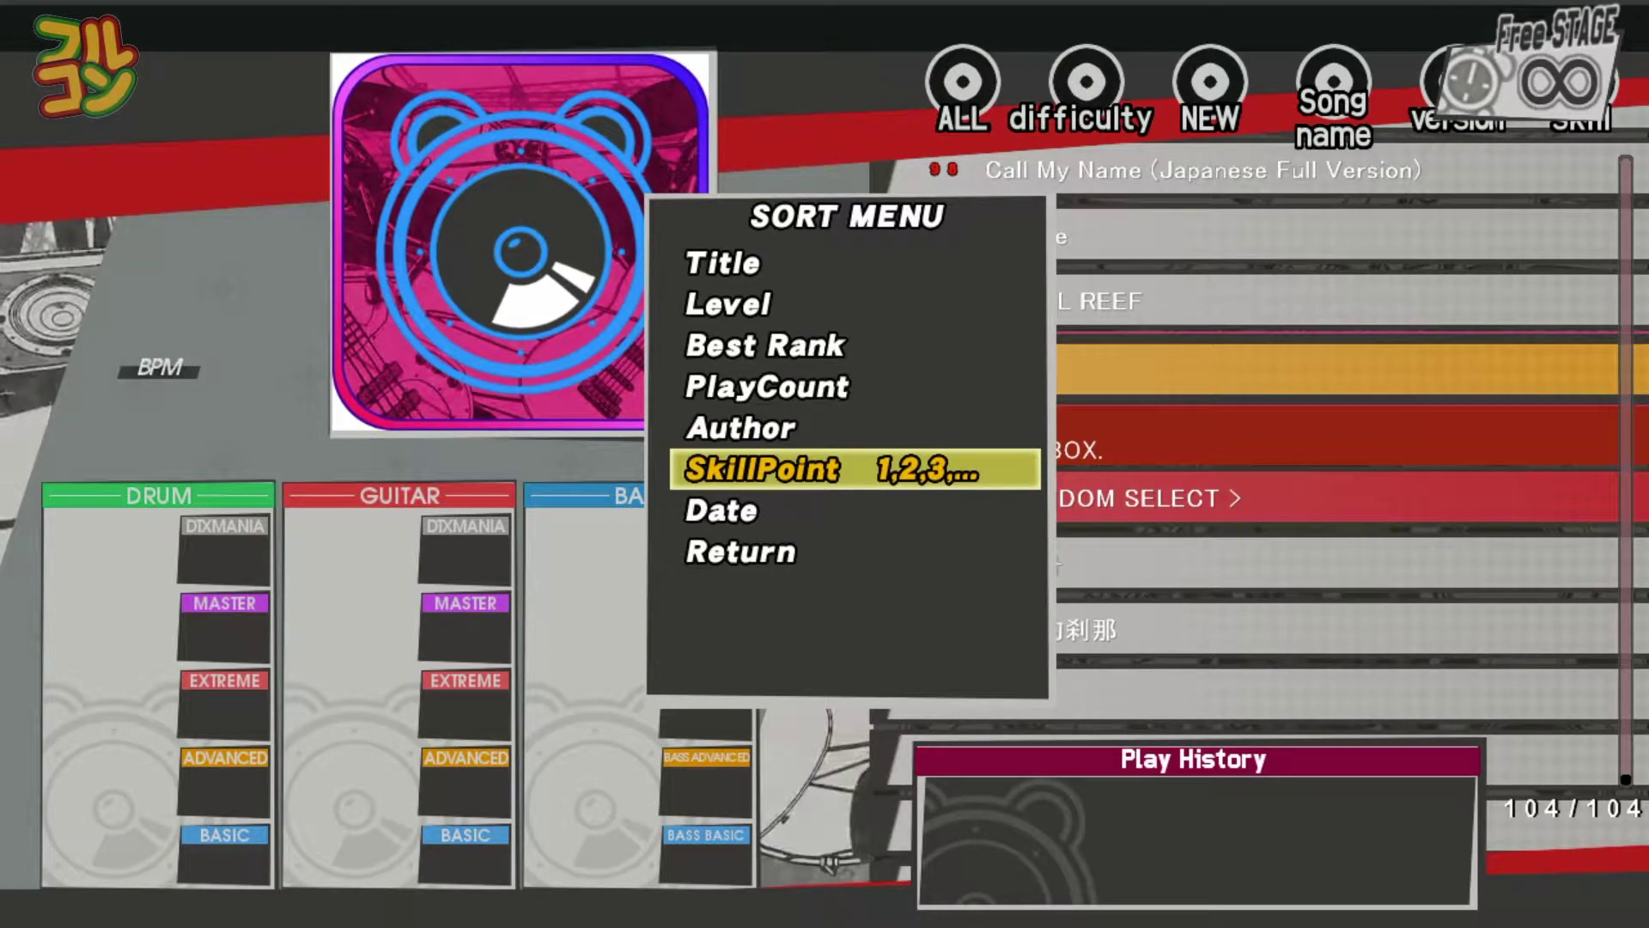
pyautogui.press('Return')
pyautogui.press('Down')
pyautogui.press('Return')
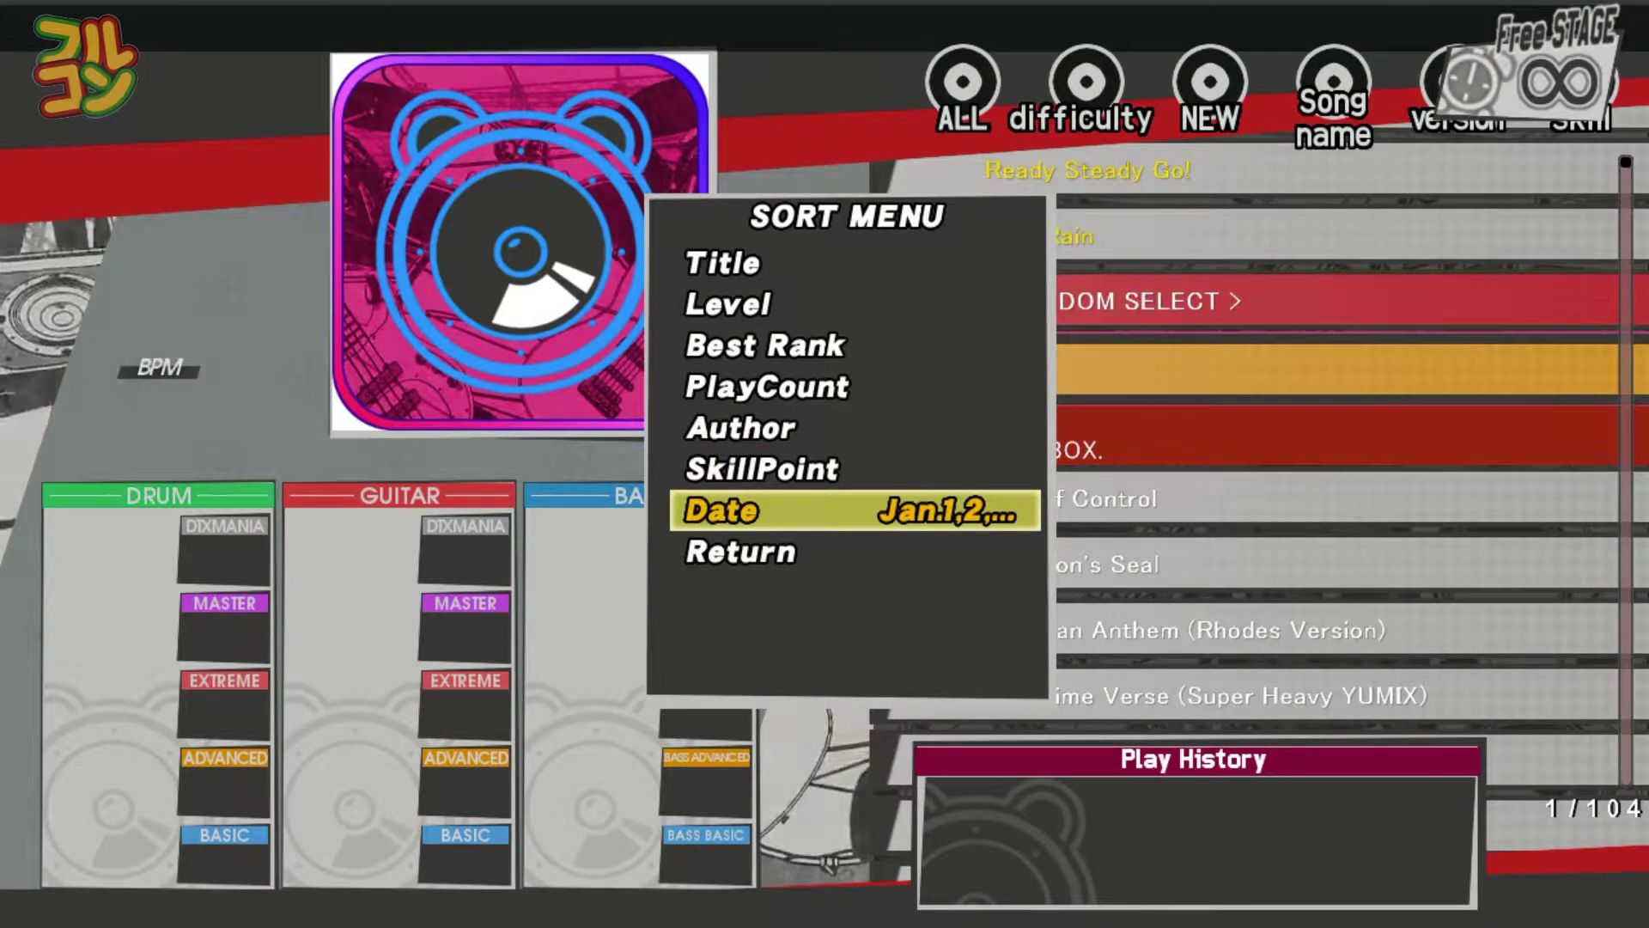
pyautogui.press('Return')
pyautogui.press('Down')
pyautogui.press('Return')
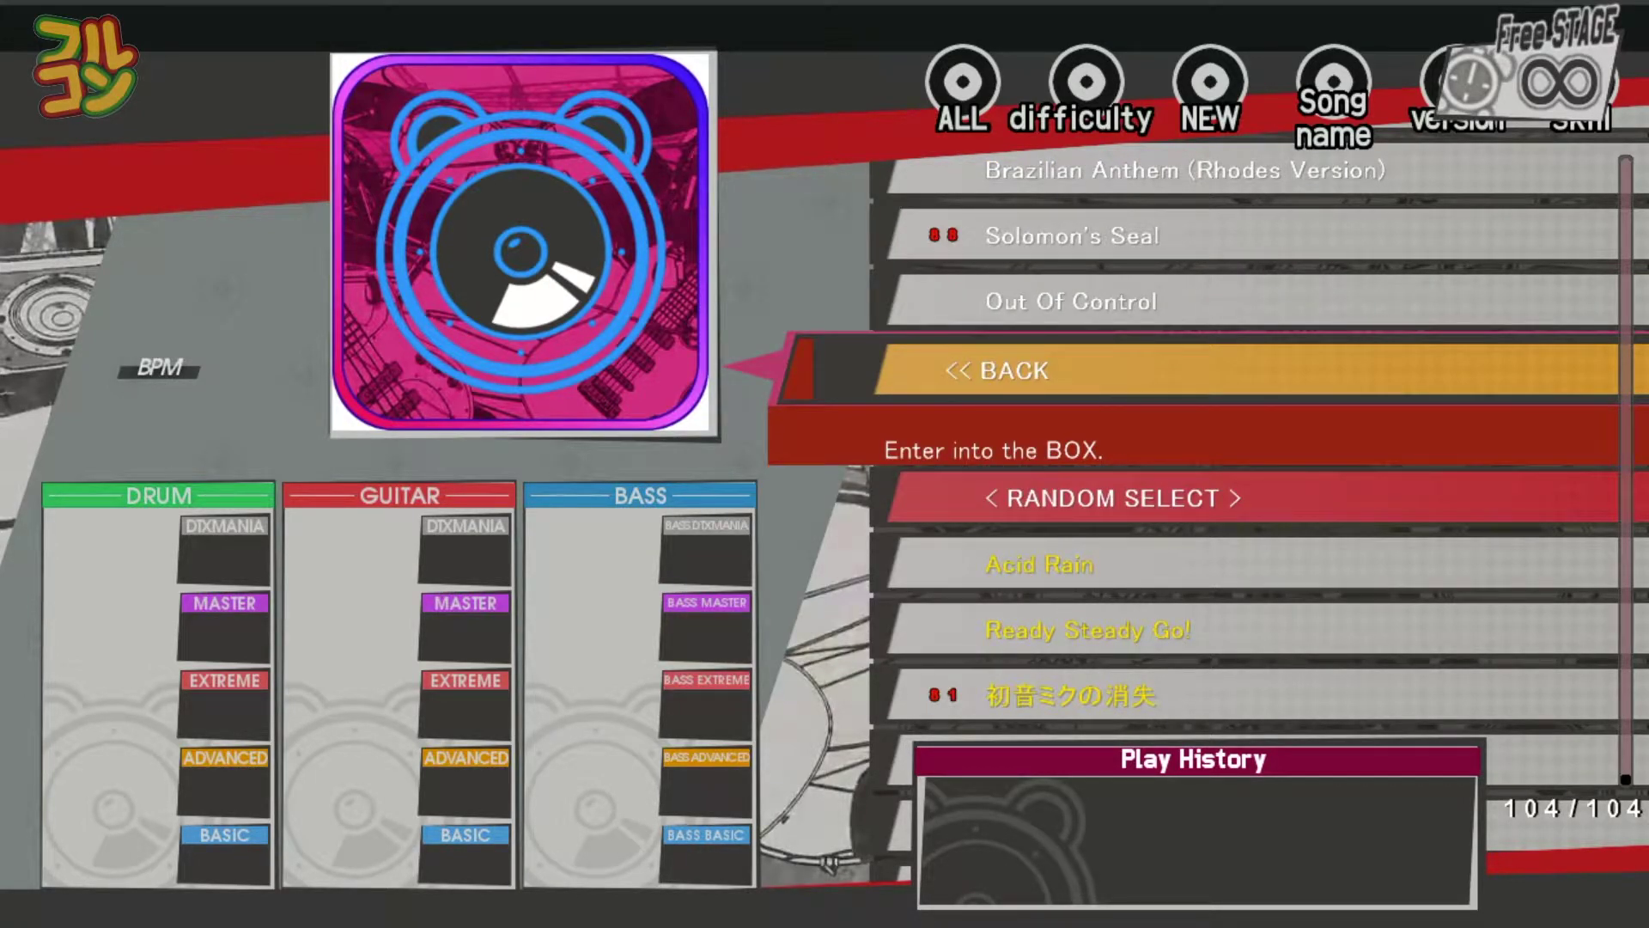
# Choose the top-level RANDOM SELECT at MASTER drum difficulty, then open configuration with F11.
pyautogui.press('Down')
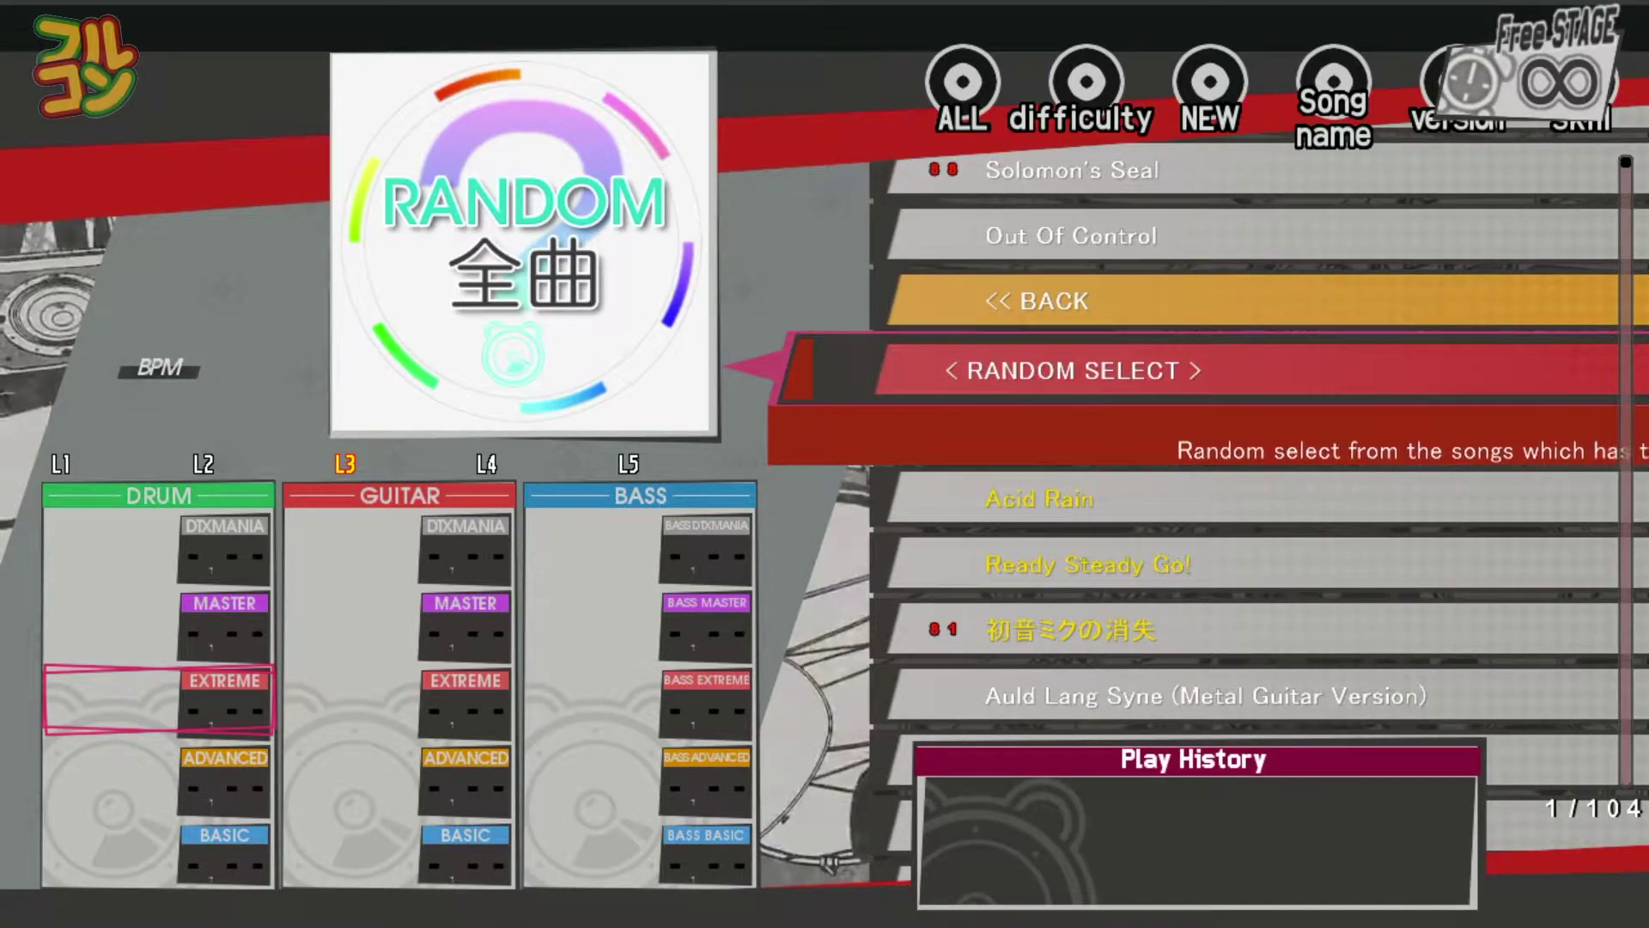
pyautogui.press('Up')
pyautogui.press('Escape')
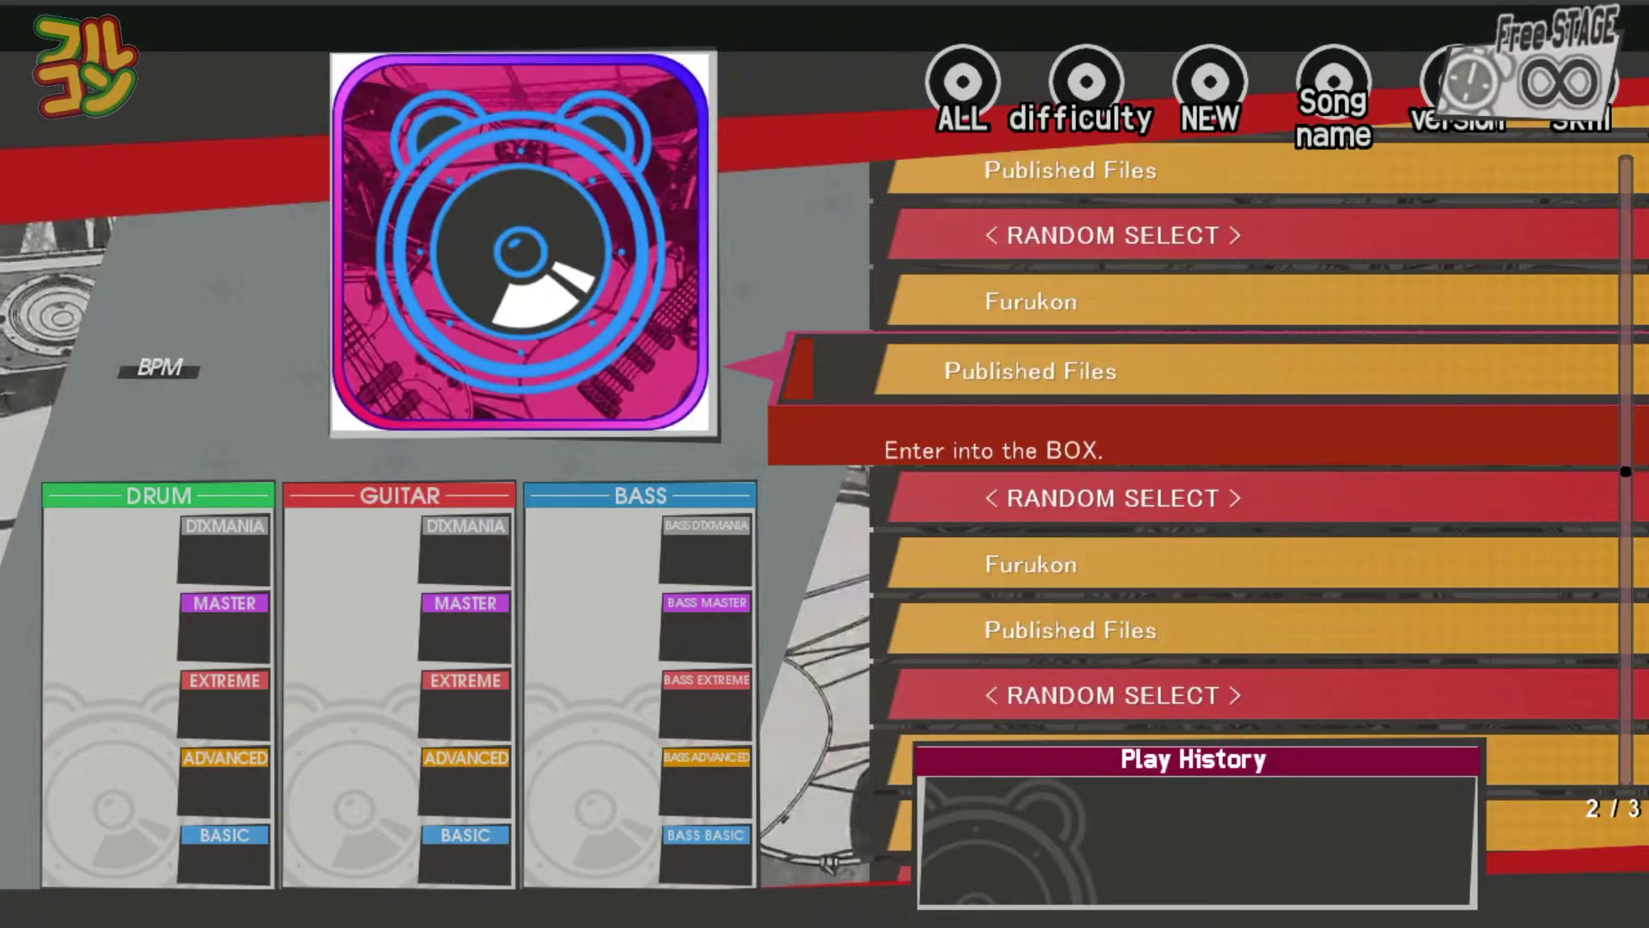
pyautogui.press('Down')
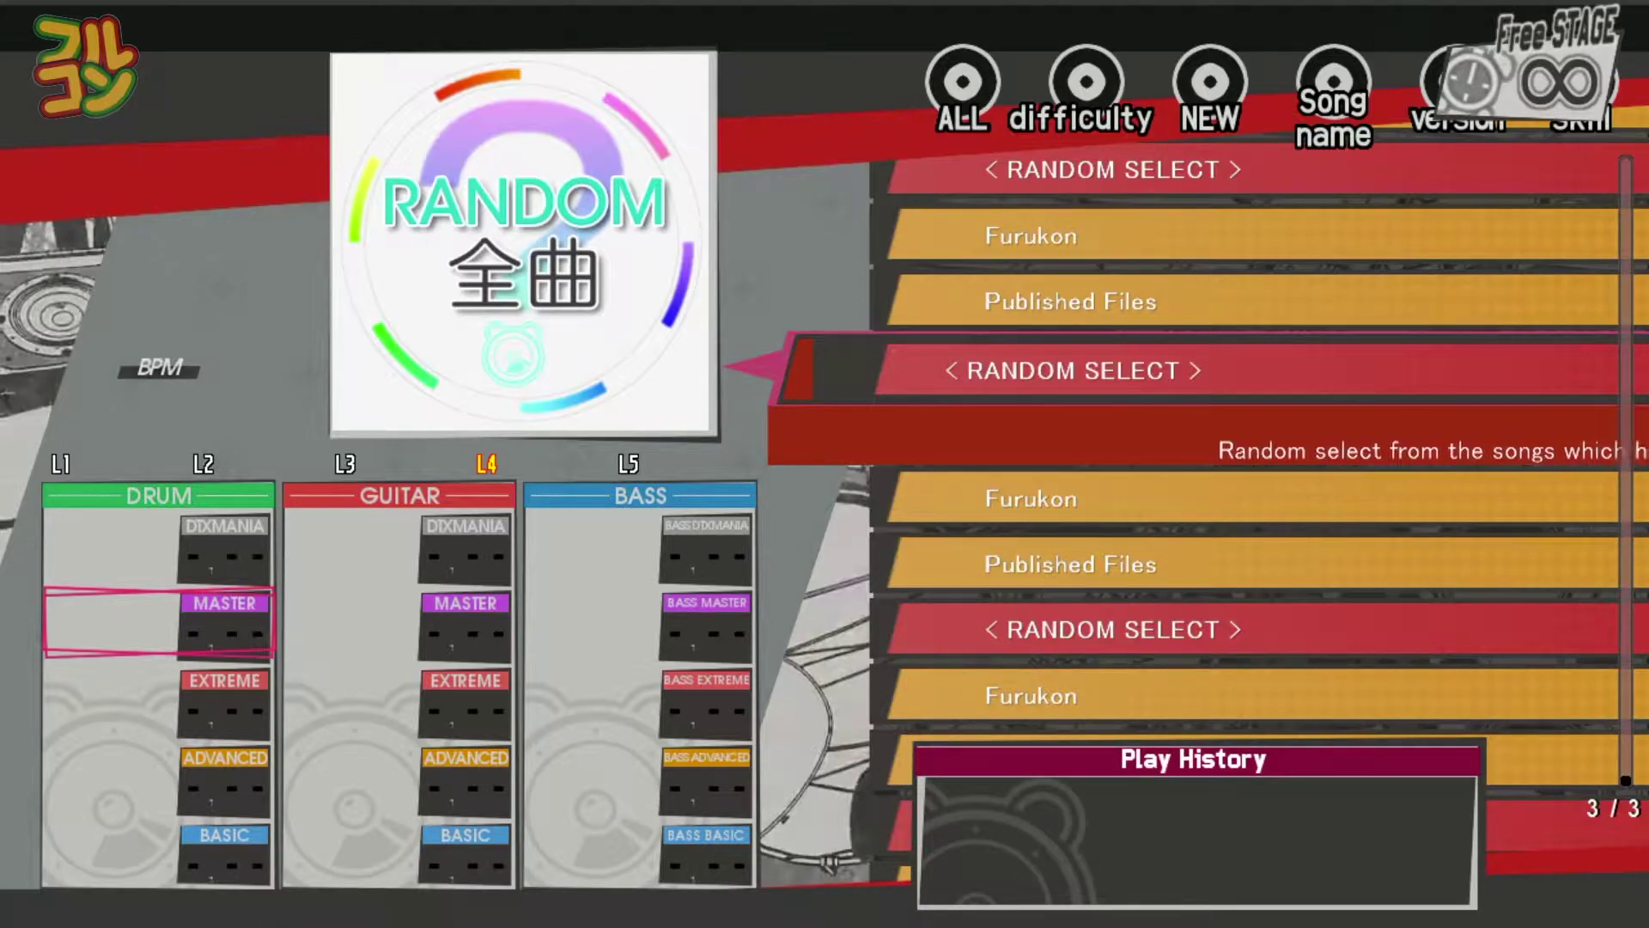
pyautogui.press('Up')
pyautogui.press('Up')
pyautogui.press('Up')
pyautogui.press('Up')
pyautogui.press('Up')
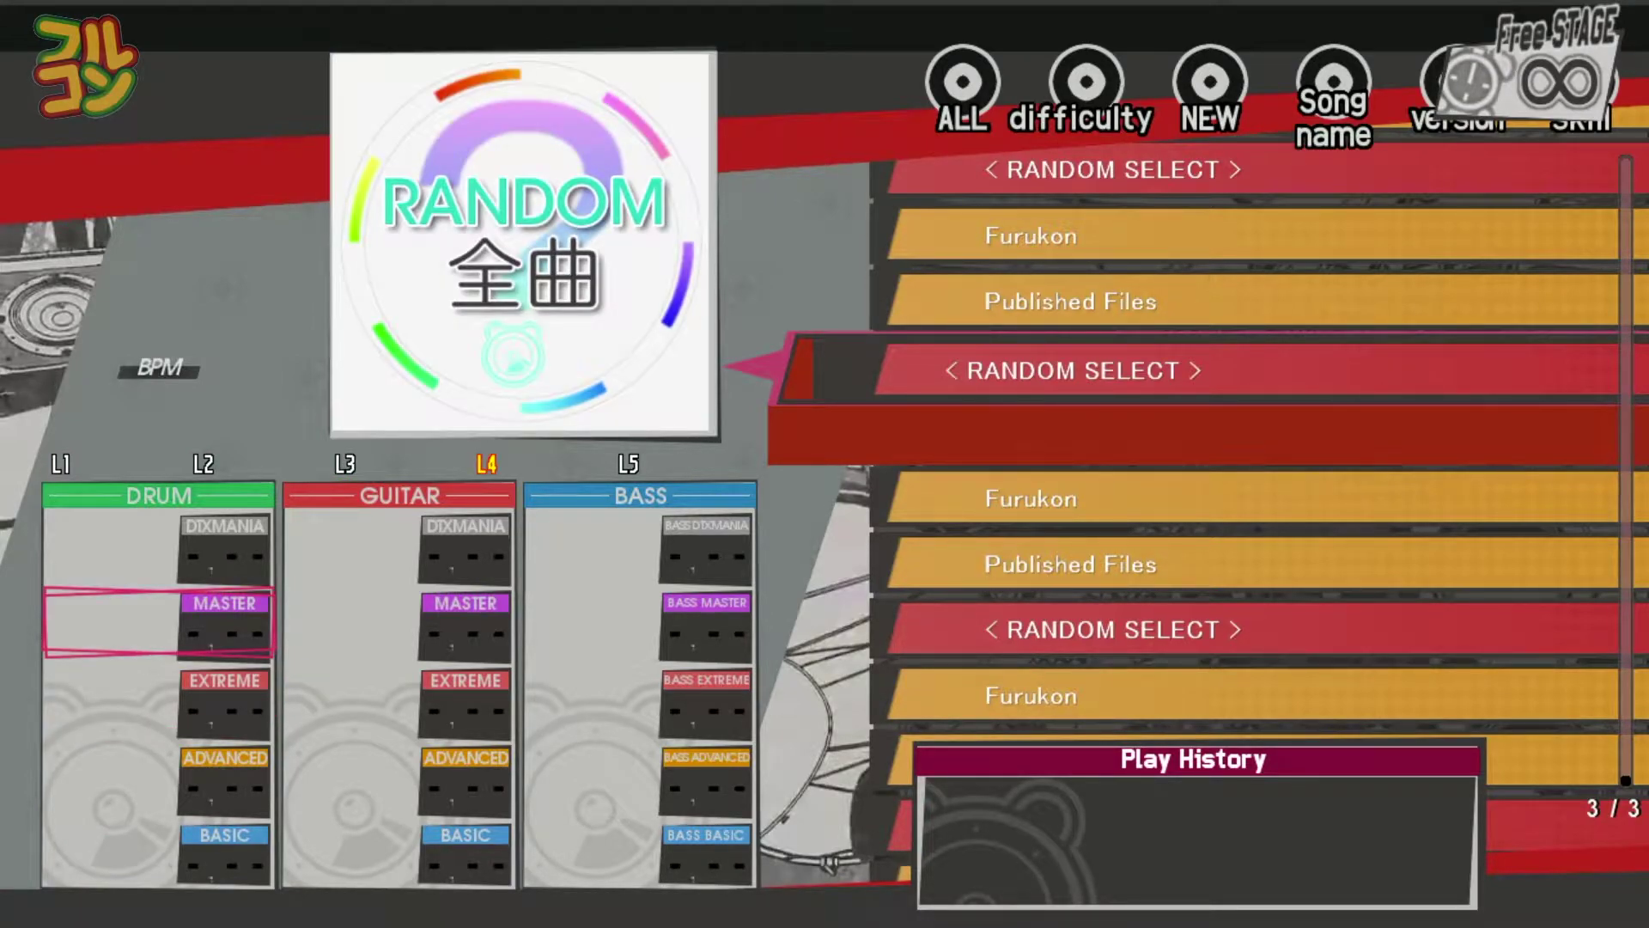
pyautogui.press('F11')
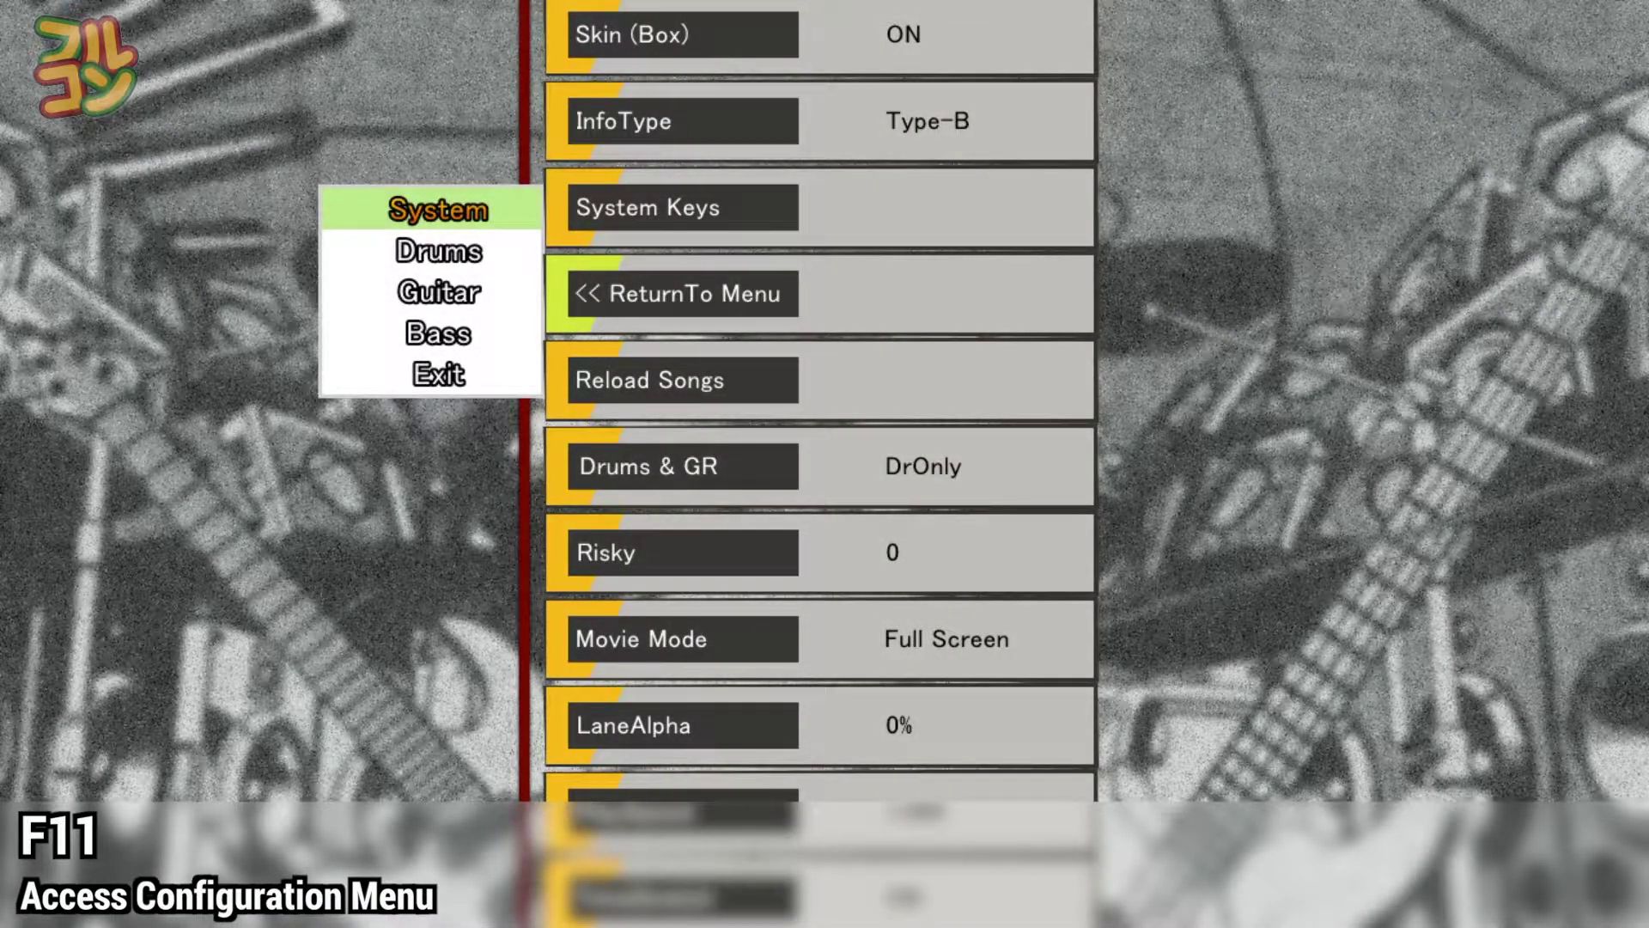
# Enter the System list, move past Reload Songs and raise LaneAlpha from 0% to 100%.
pyautogui.press('Return')
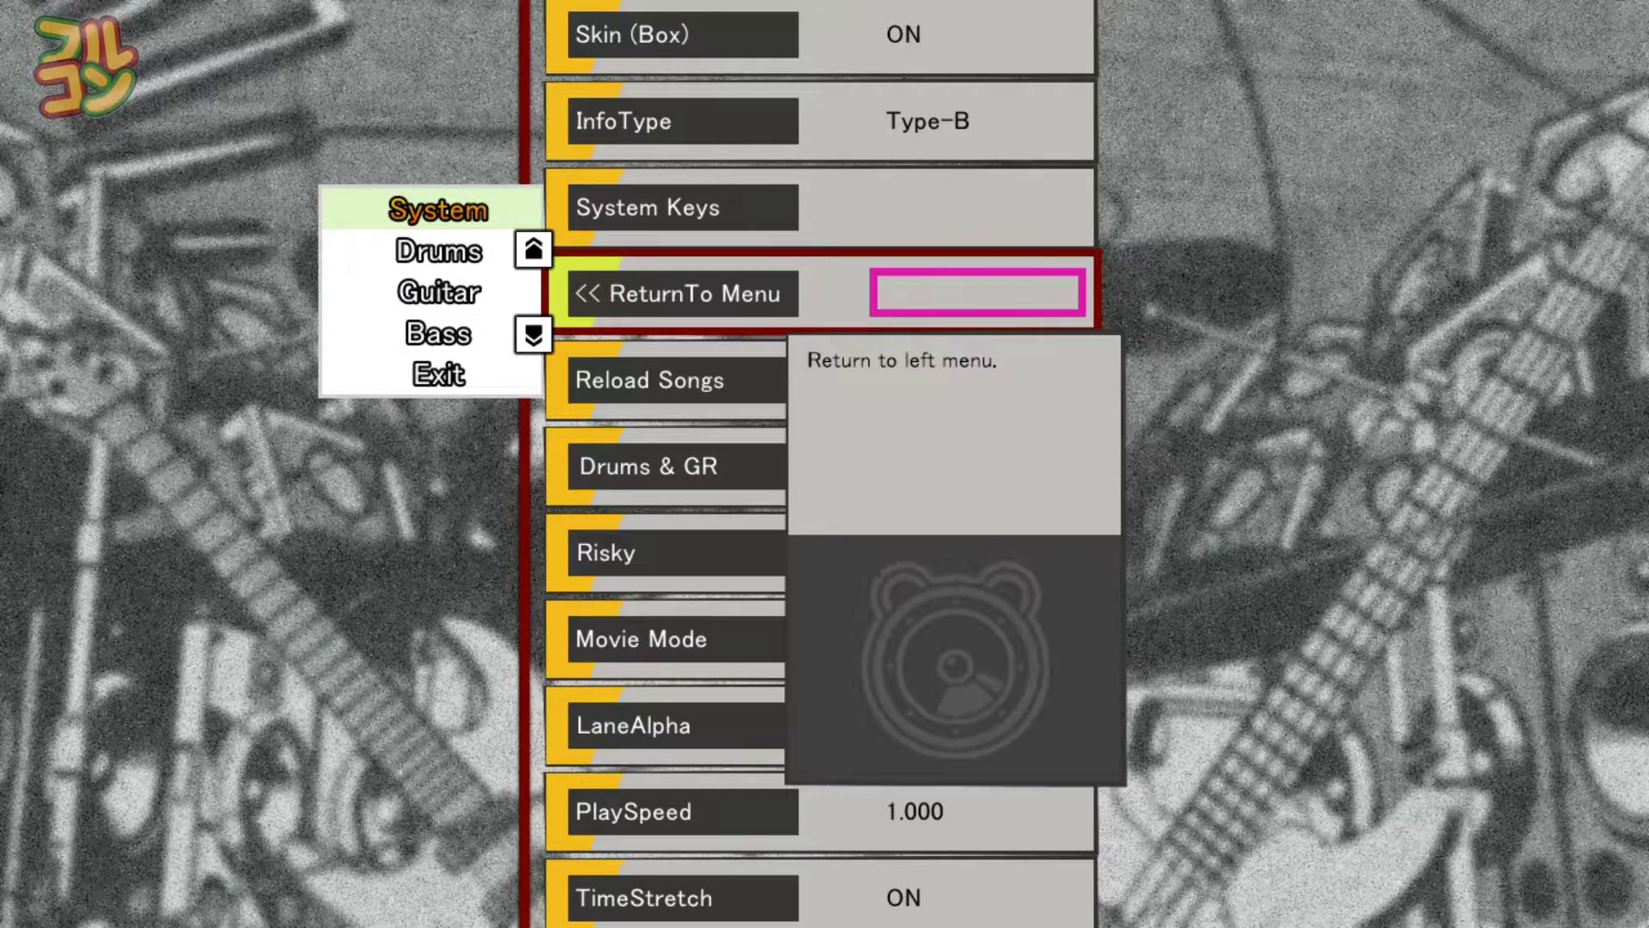
pyautogui.press('Down')
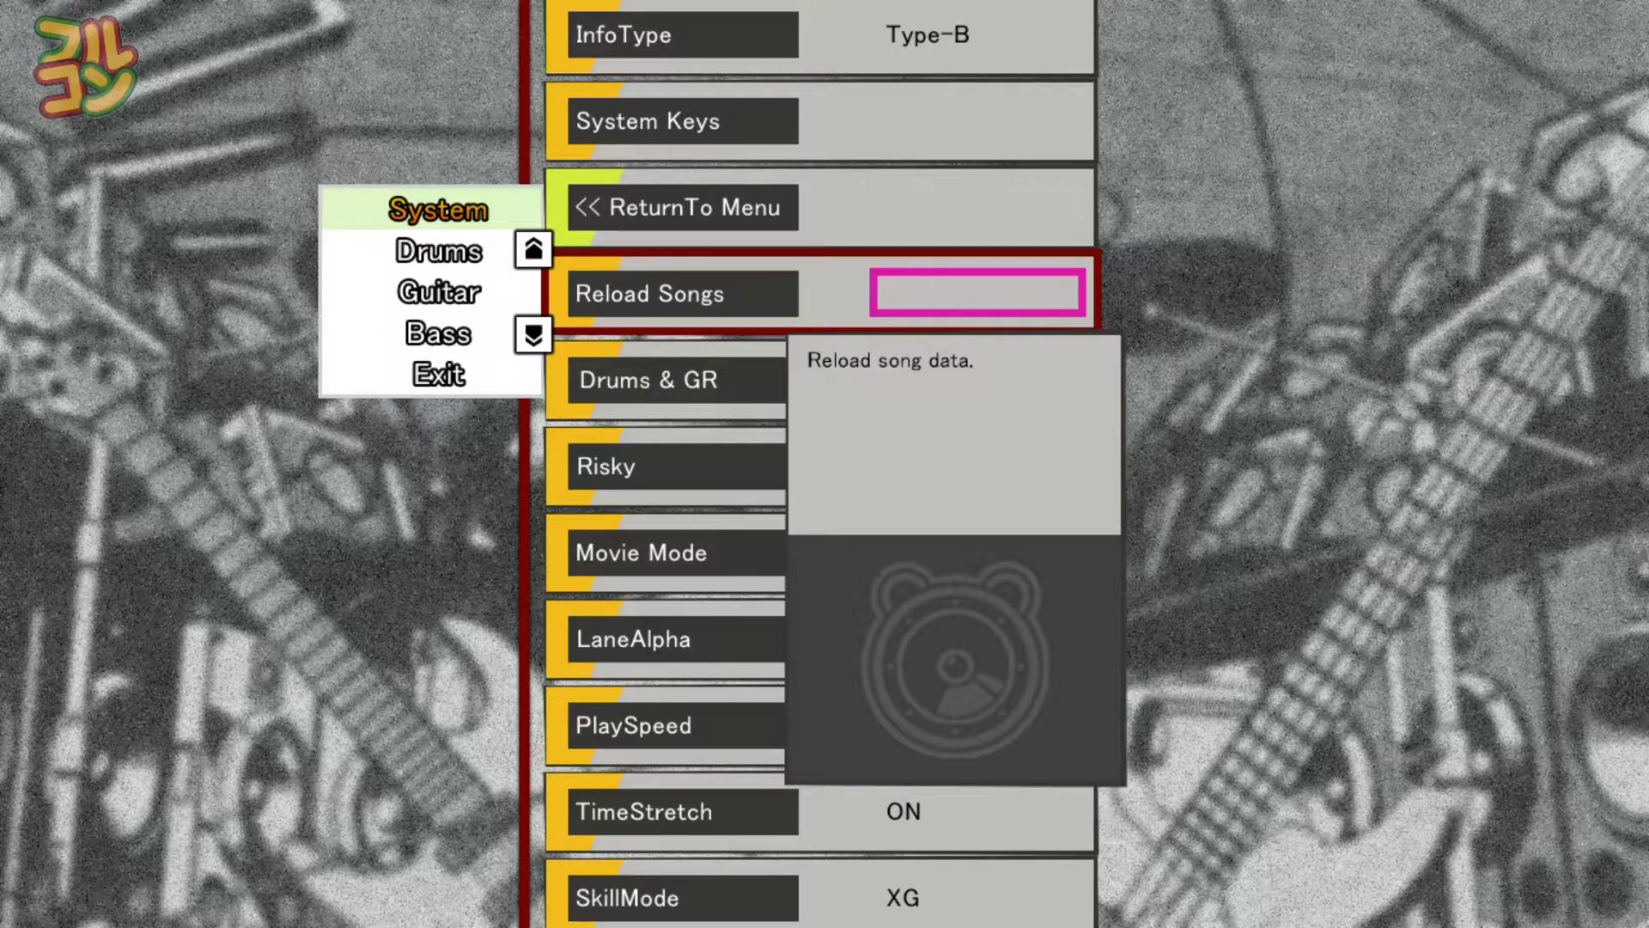
pyautogui.press('Down')
pyautogui.press('Down')
pyautogui.press('Down')
pyautogui.press('Down')
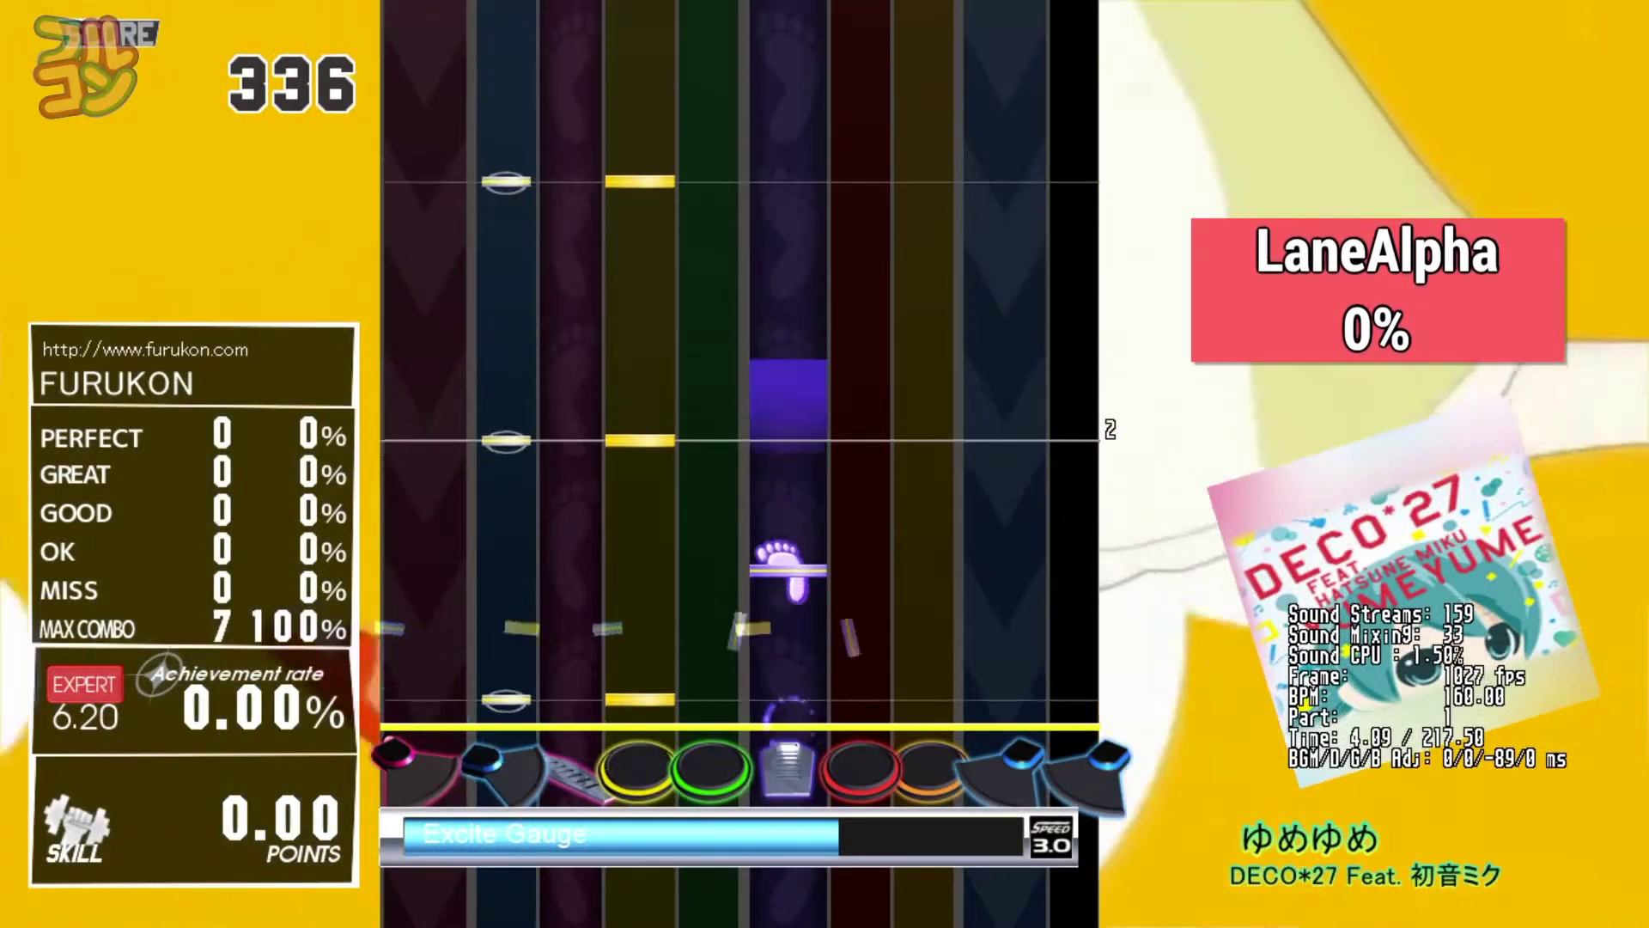
pyautogui.press('Right')
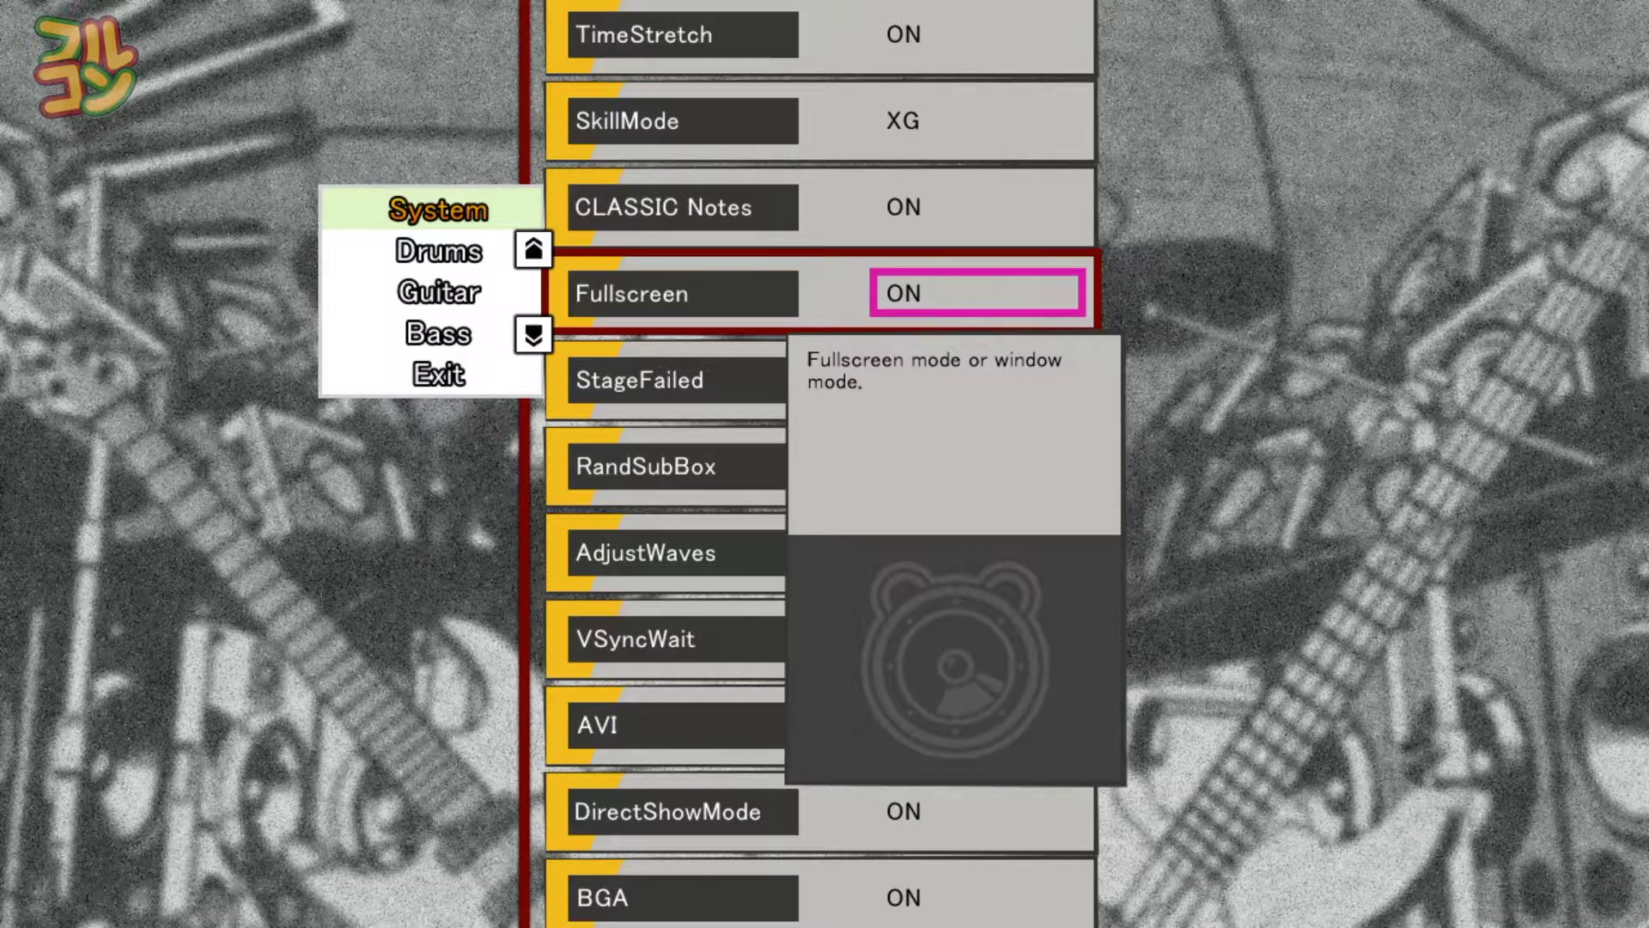
# Step down through StageFailed, RandSubBox, AdjustWaves, VSyncWait and DirectShowMode to PreSoundWait (1000 ms).
pyautogui.press('Down')
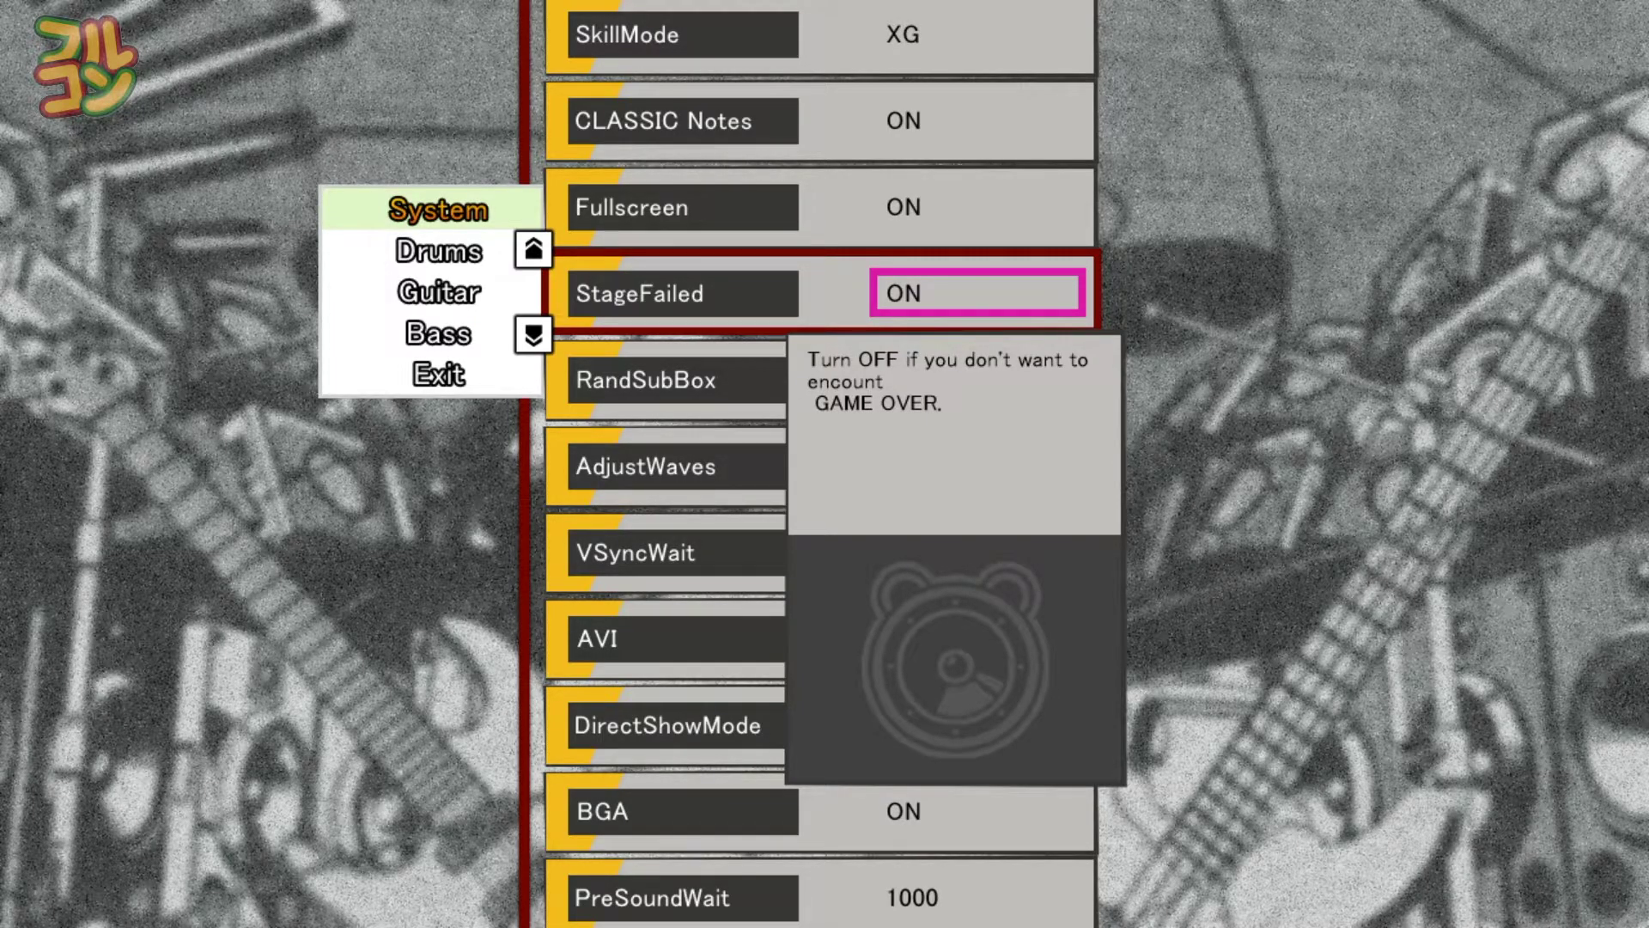
pyautogui.press('Down')
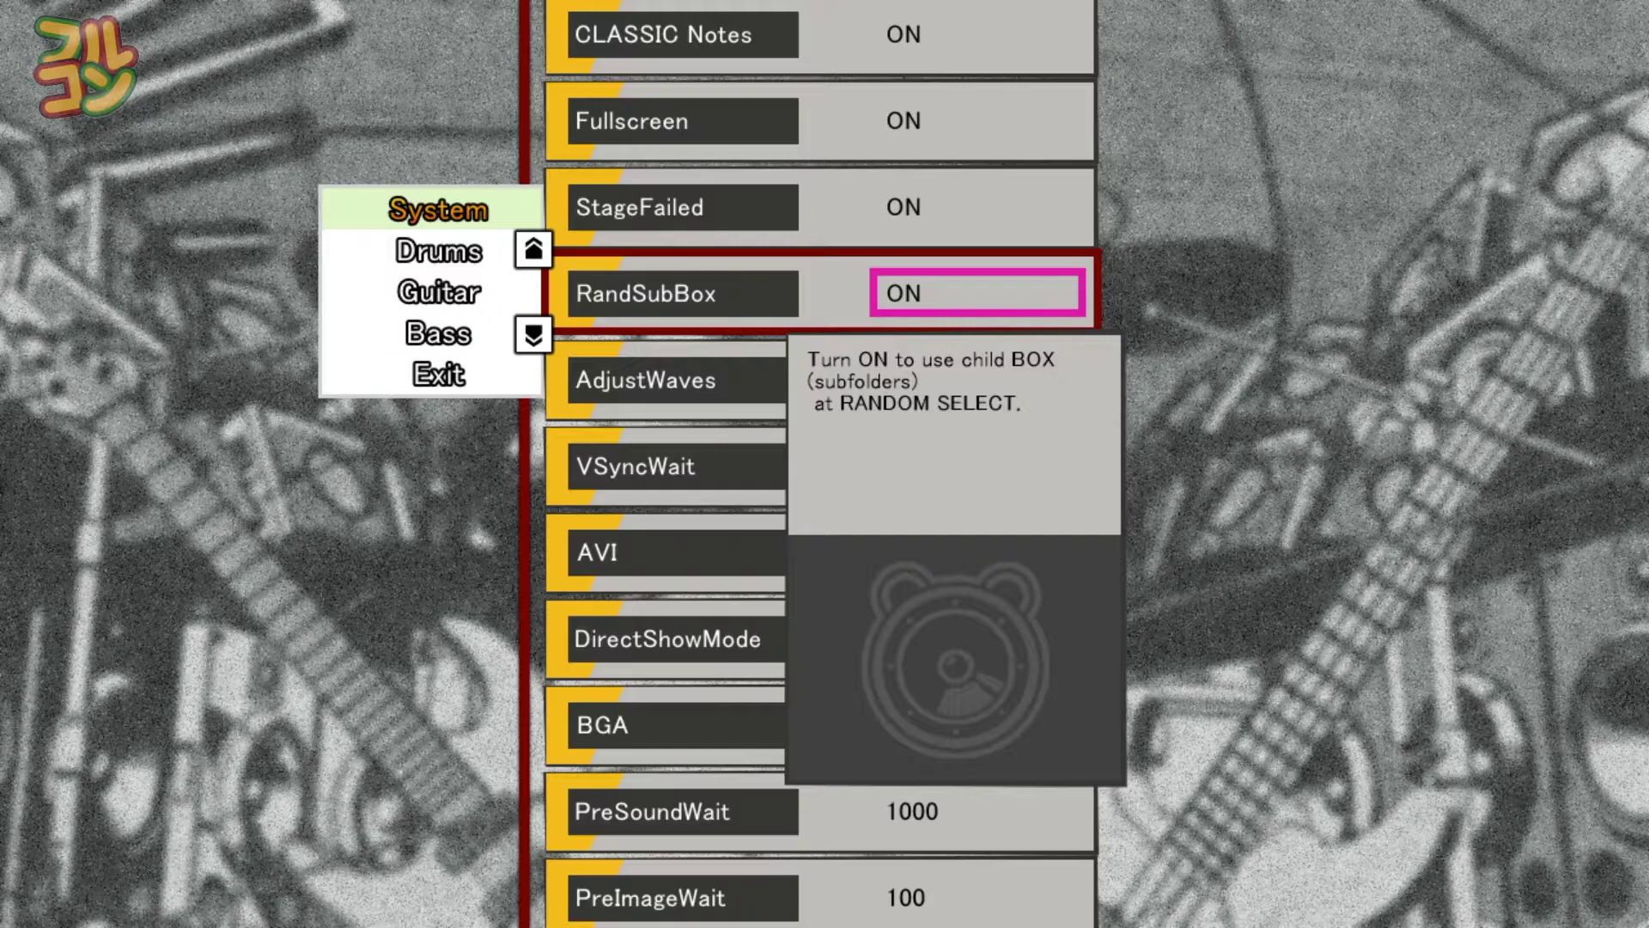
pyautogui.press('Down')
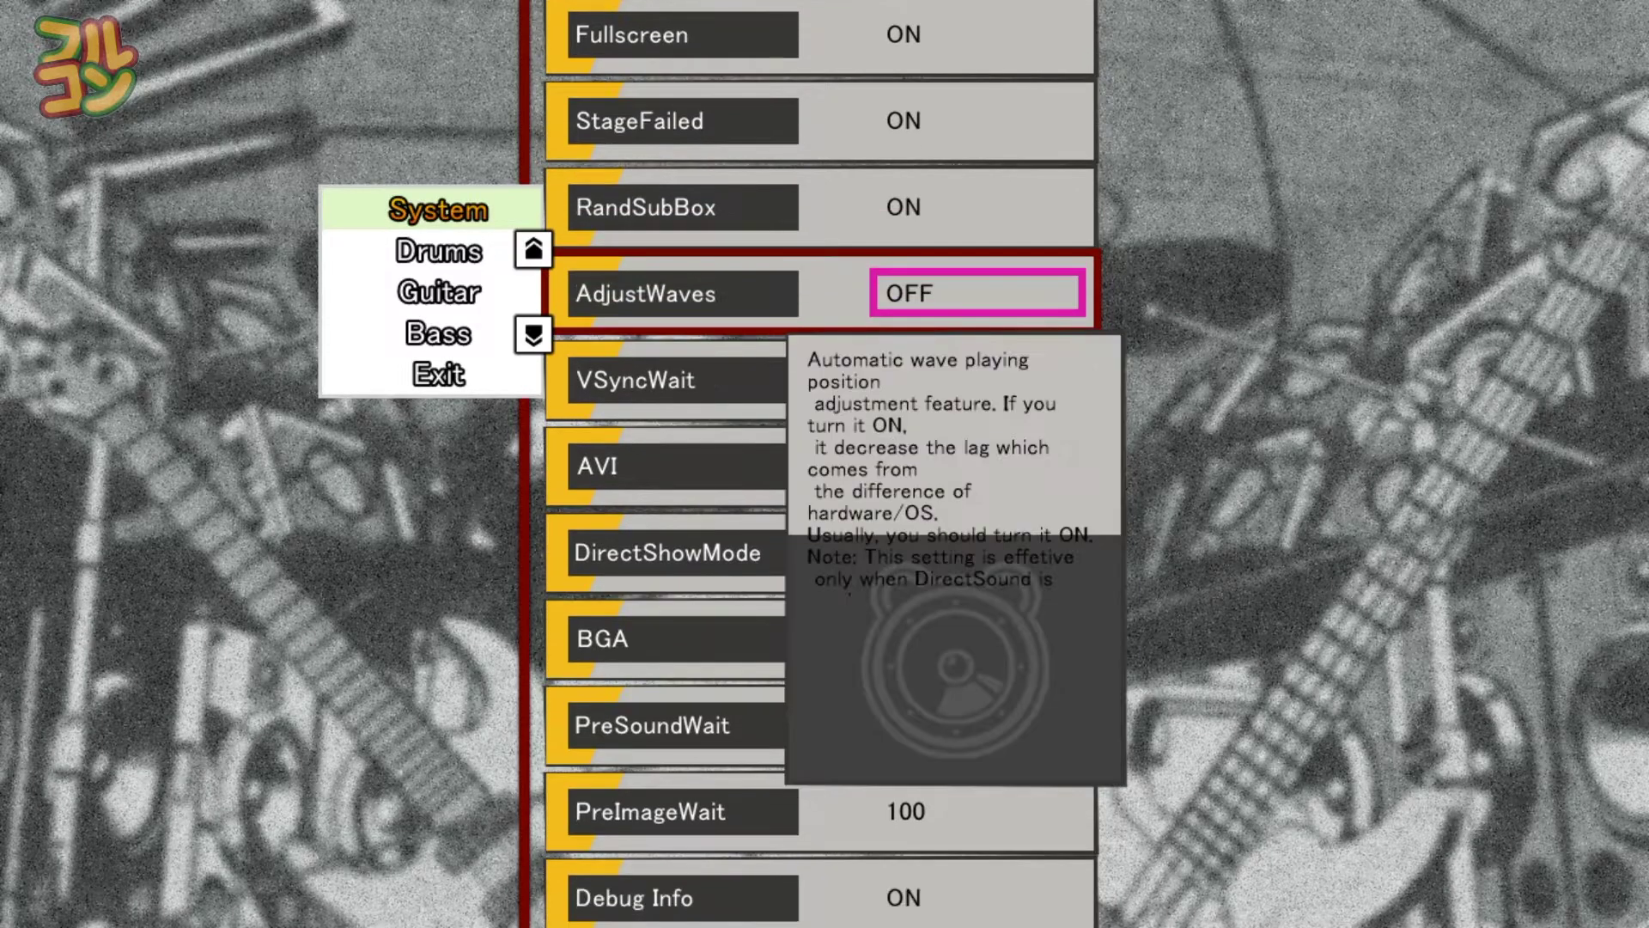
pyautogui.press('Down')
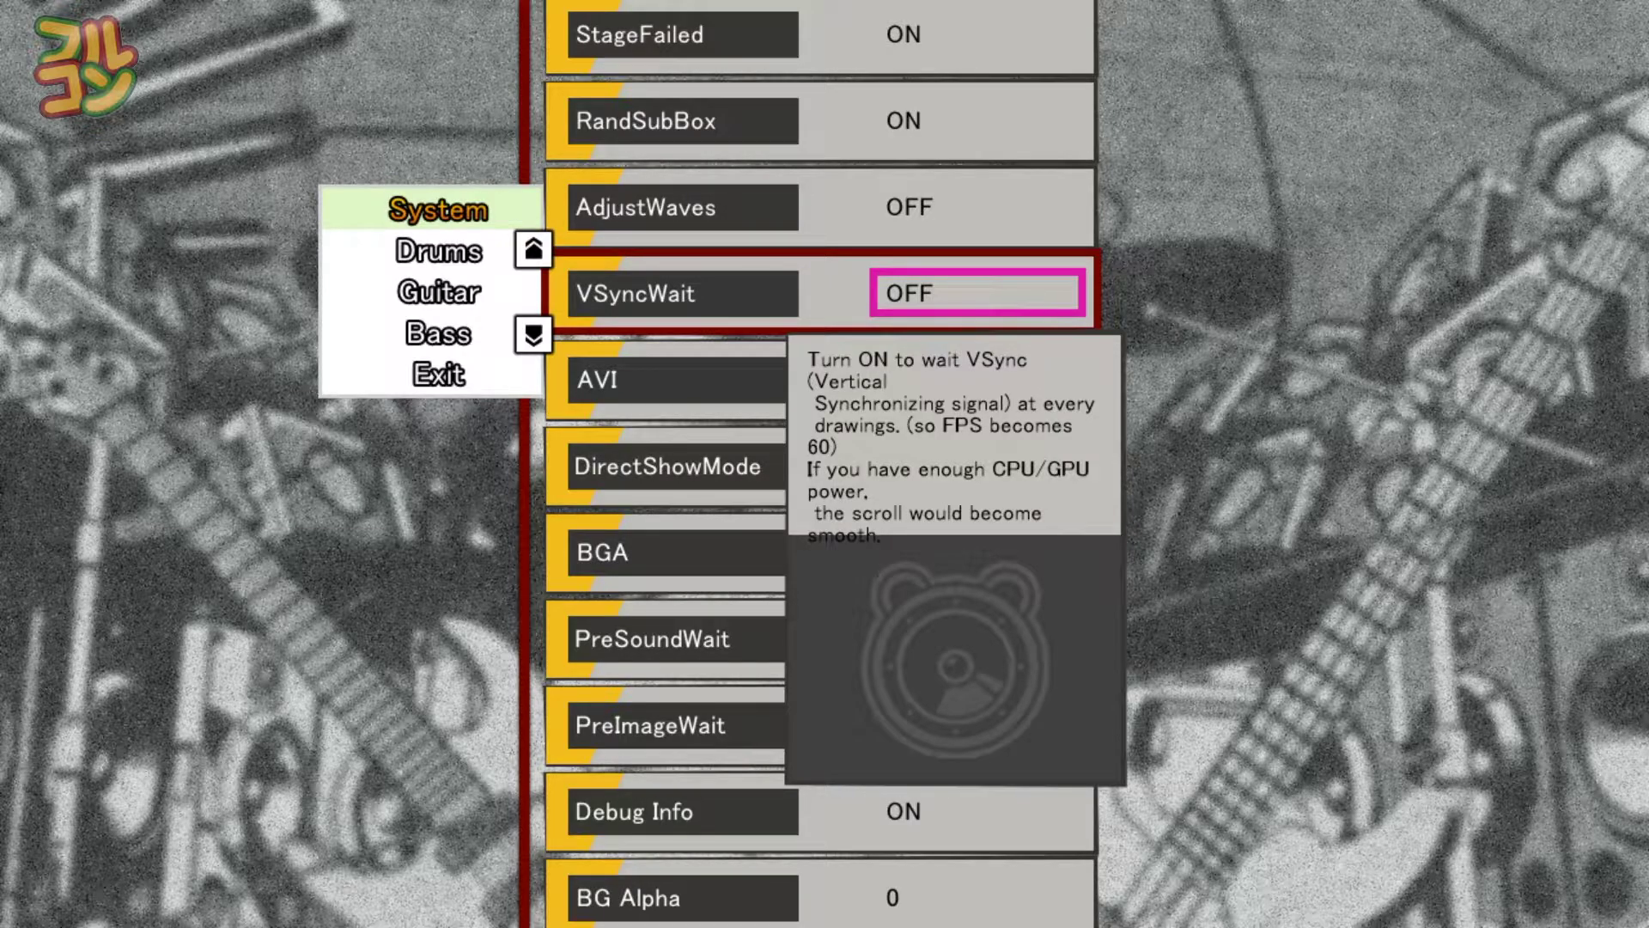
pyautogui.press('Down')
pyautogui.press('Down')
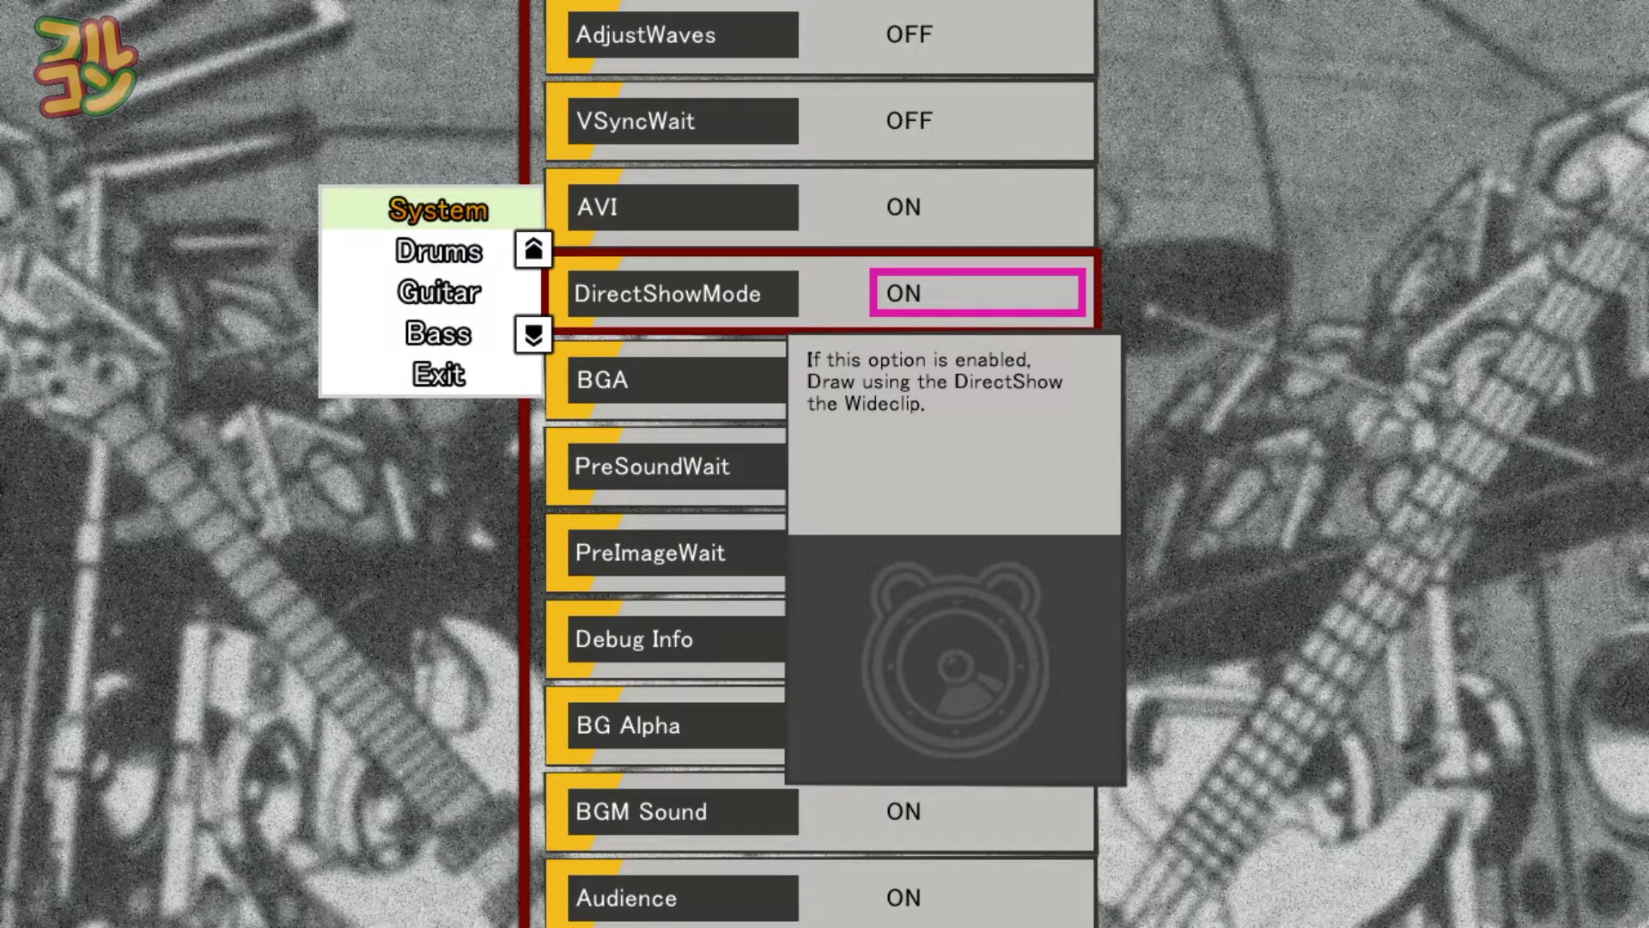
pyautogui.press('Down')
pyautogui.press('Down')
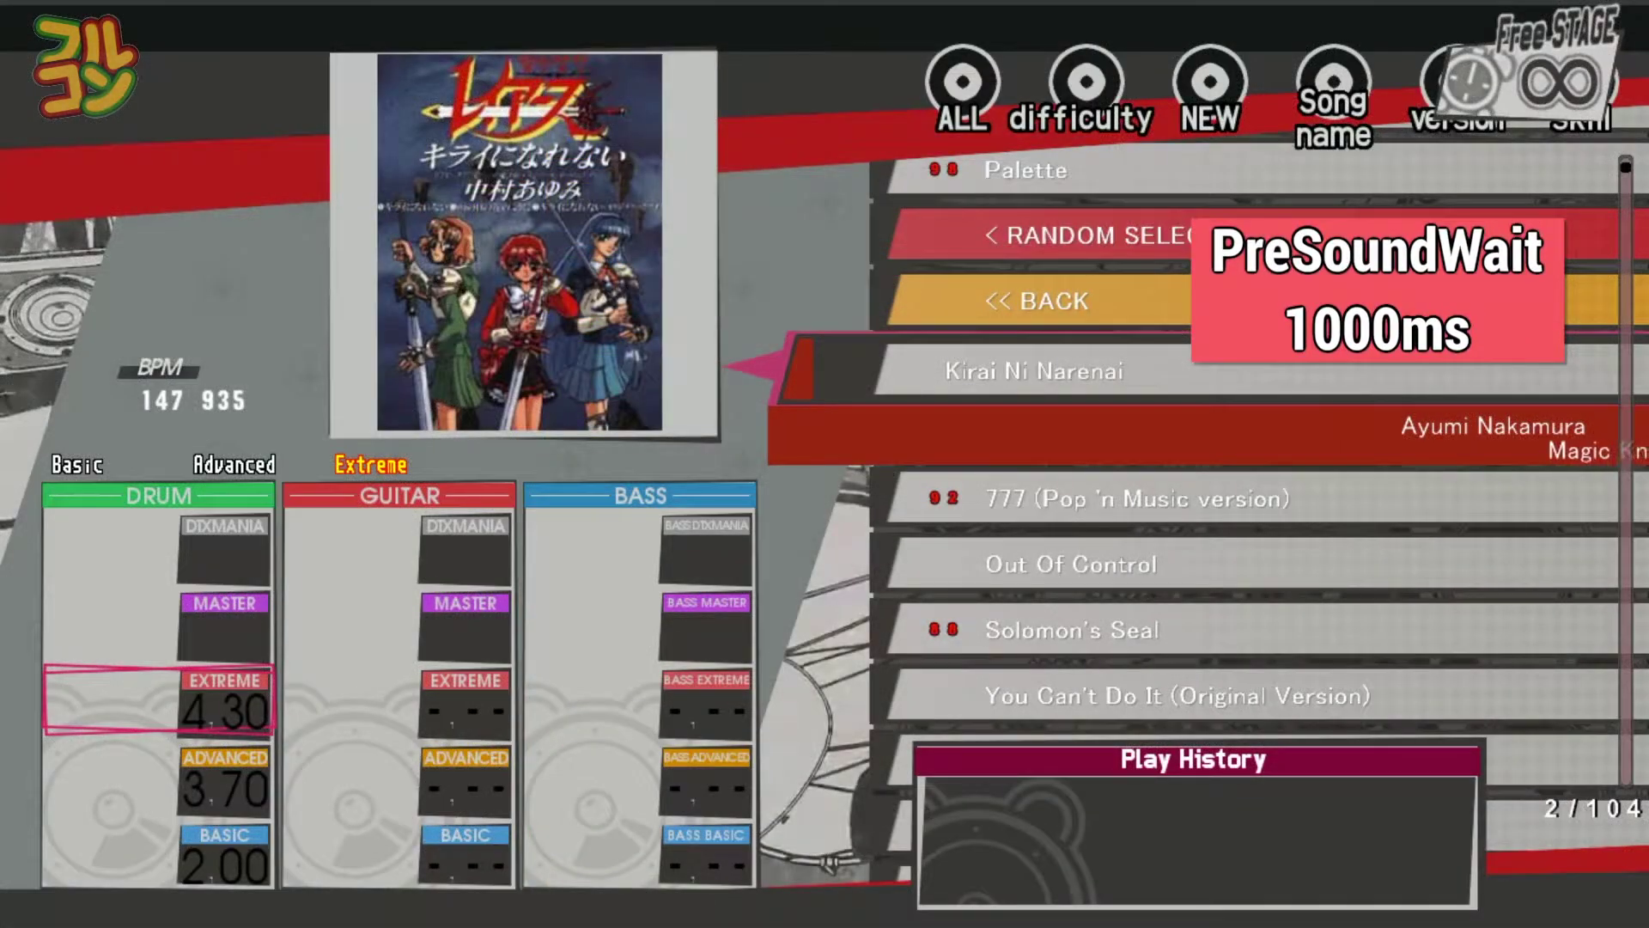
# Scroll among 777, ゆめゆめ and I Love You Wasted Junks & Greens to hear song previews.
pyautogui.press('Down')
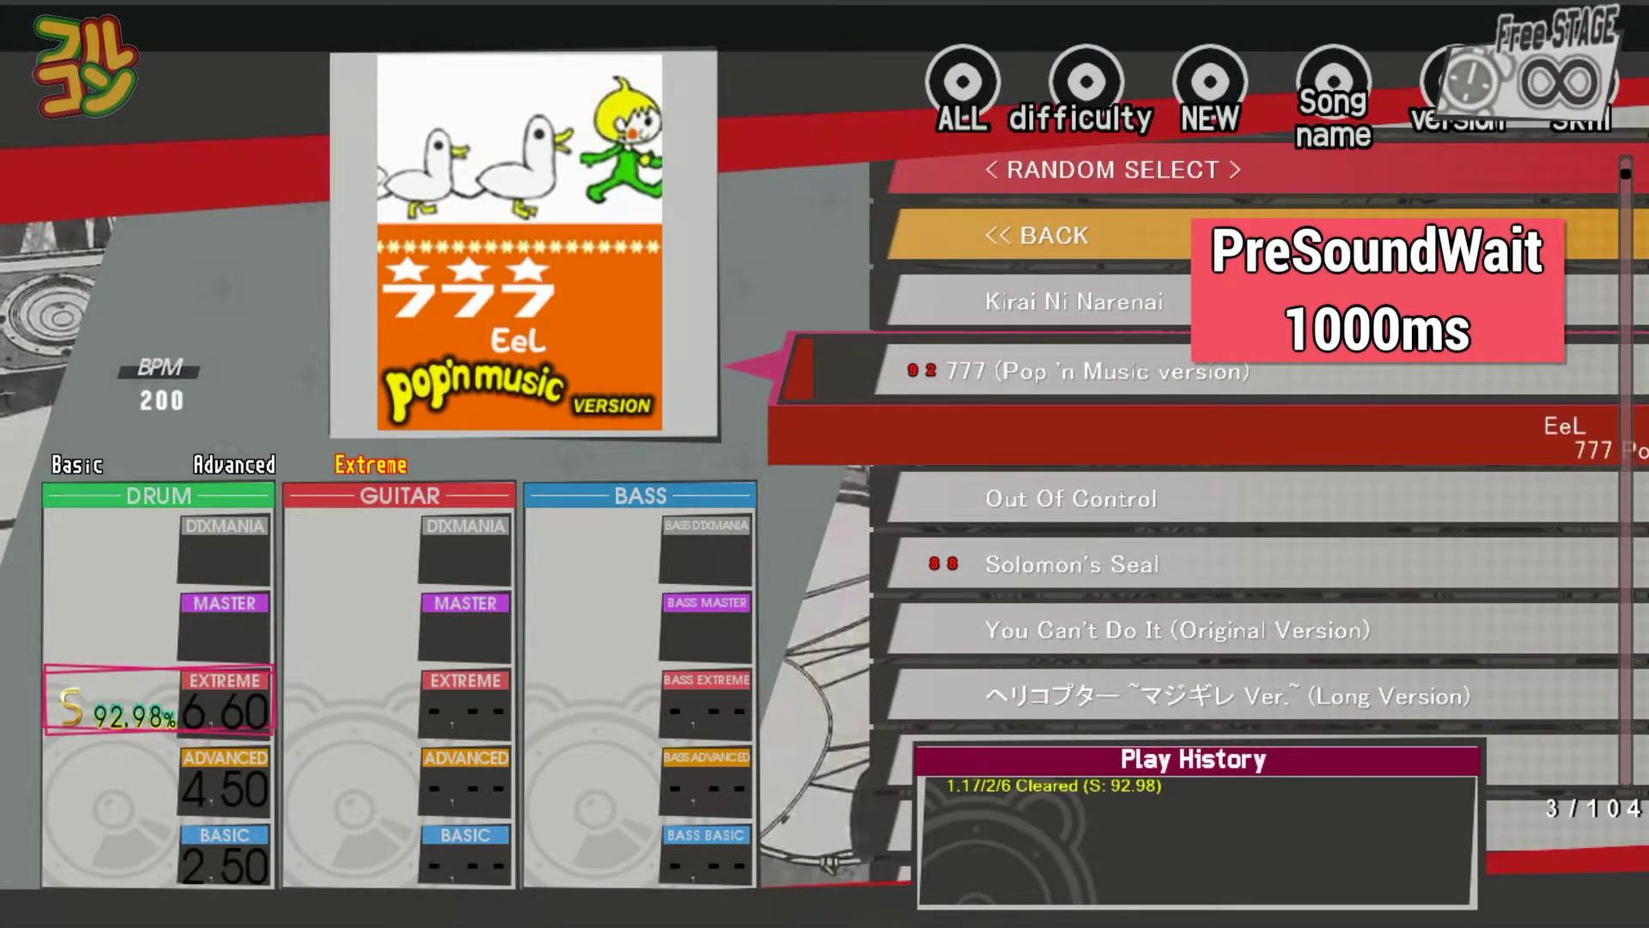
pyautogui.press('Down')
pyautogui.press('Down')
pyautogui.press('Down')
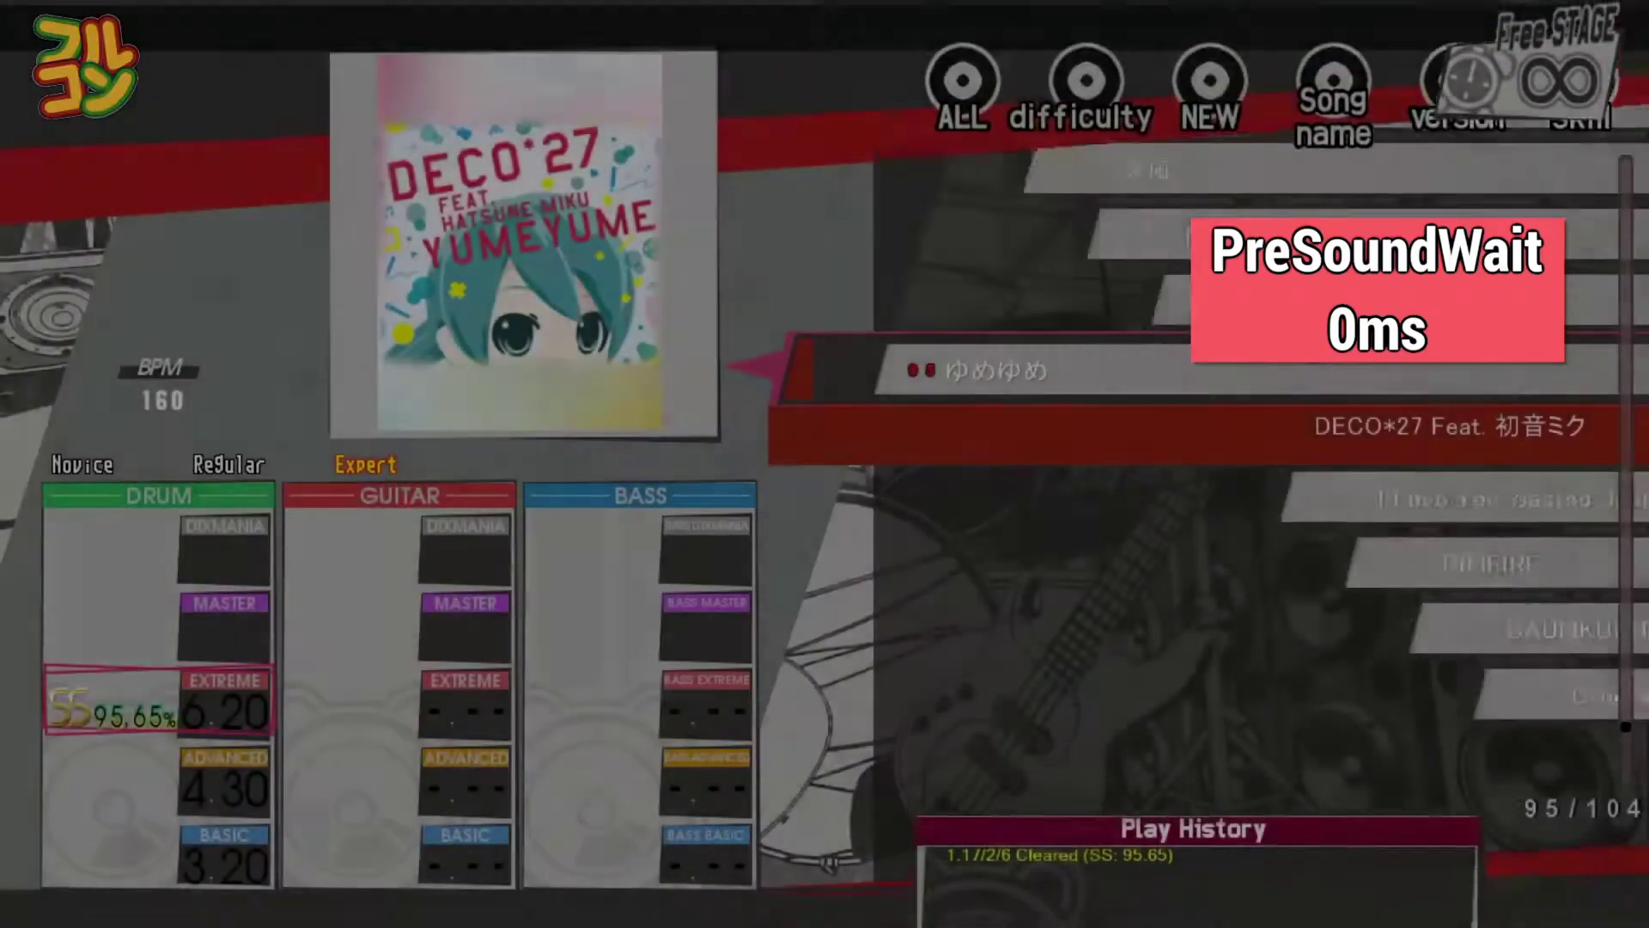
pyautogui.press('Down')
pyautogui.press('Up')
pyautogui.press('Up')
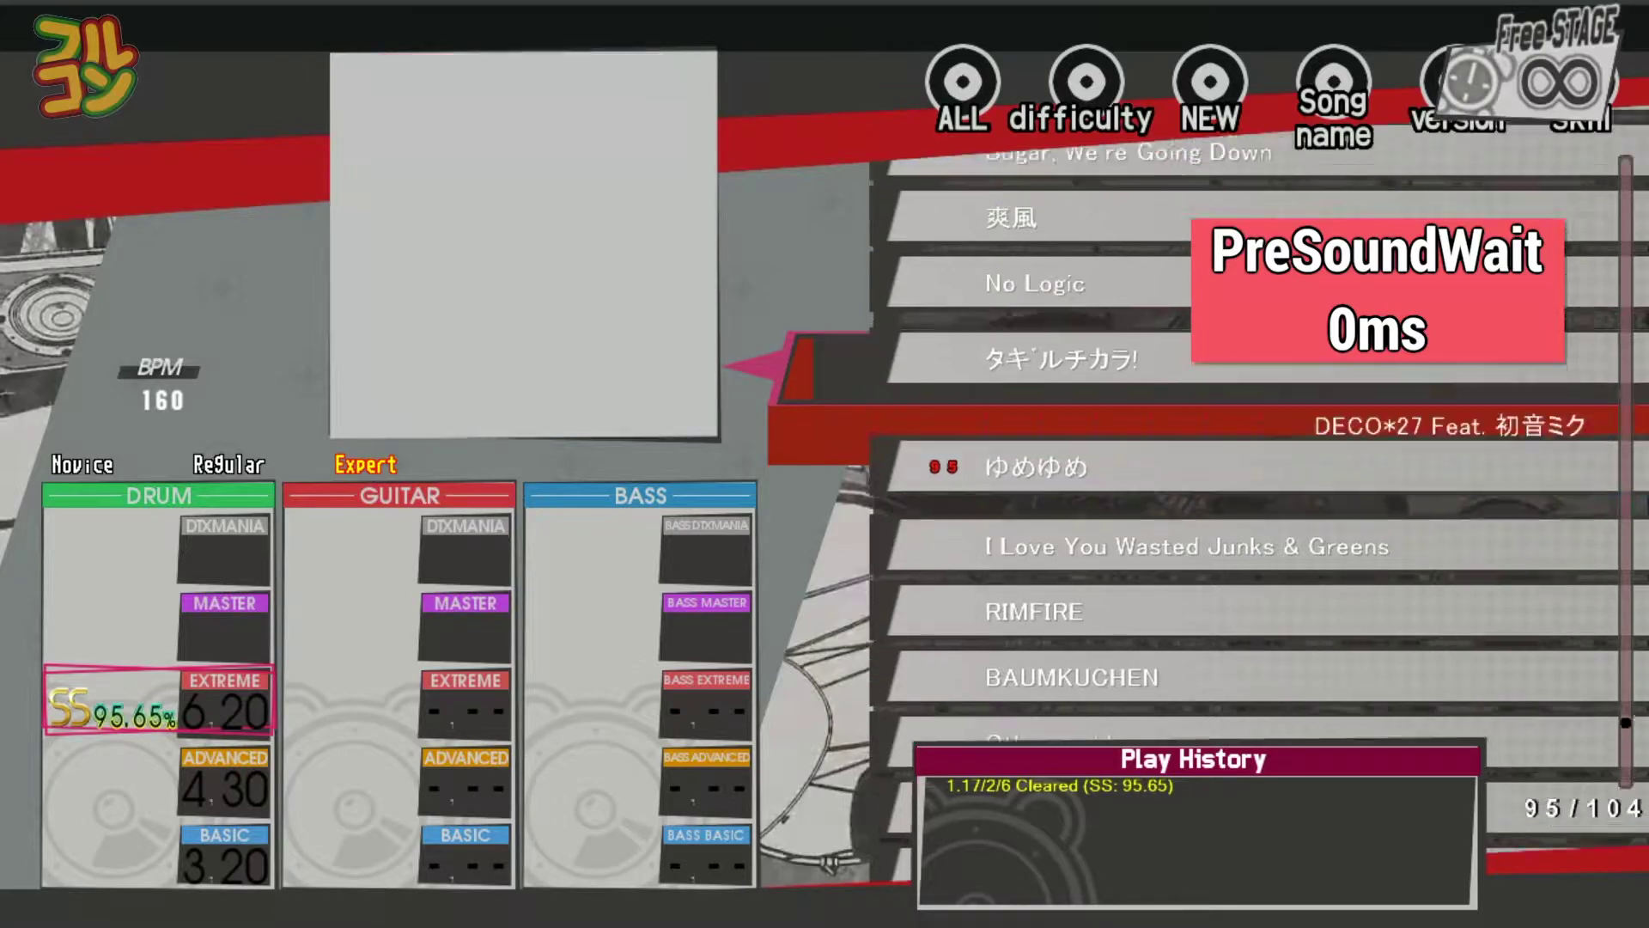
pyautogui.press('Down')
pyautogui.press('Down')
pyautogui.press('Down')
pyautogui.press('Up')
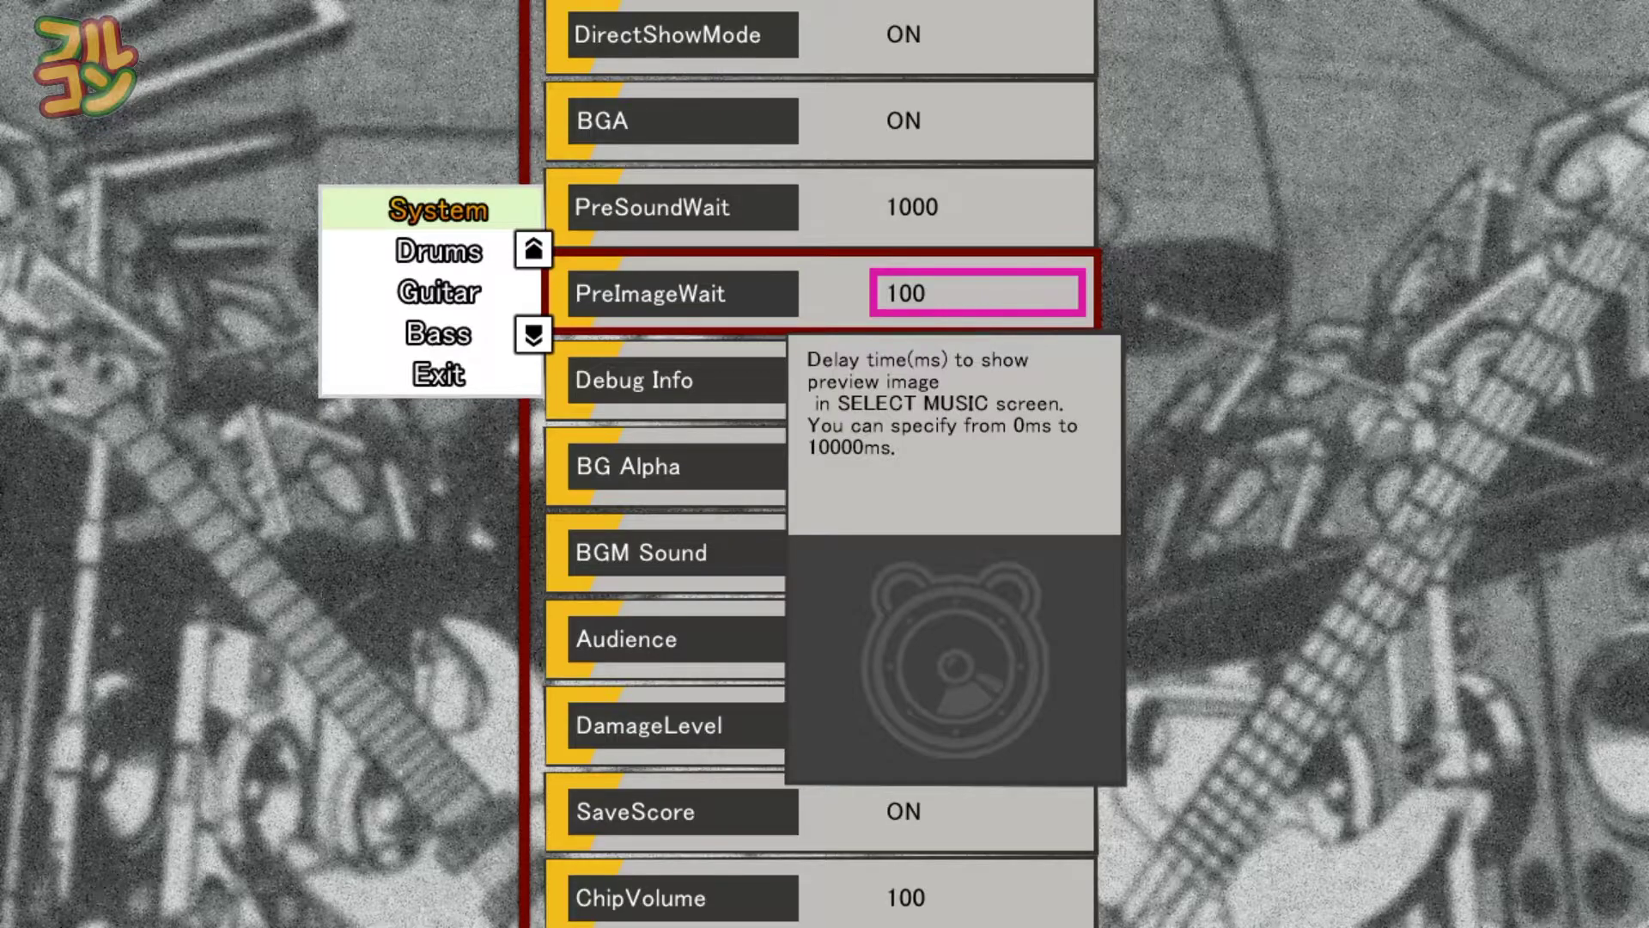
# Move down through BG Alpha (0), BGM Sound (ON) and the Audience option.
pyautogui.press('Down')
pyautogui.press('Down')
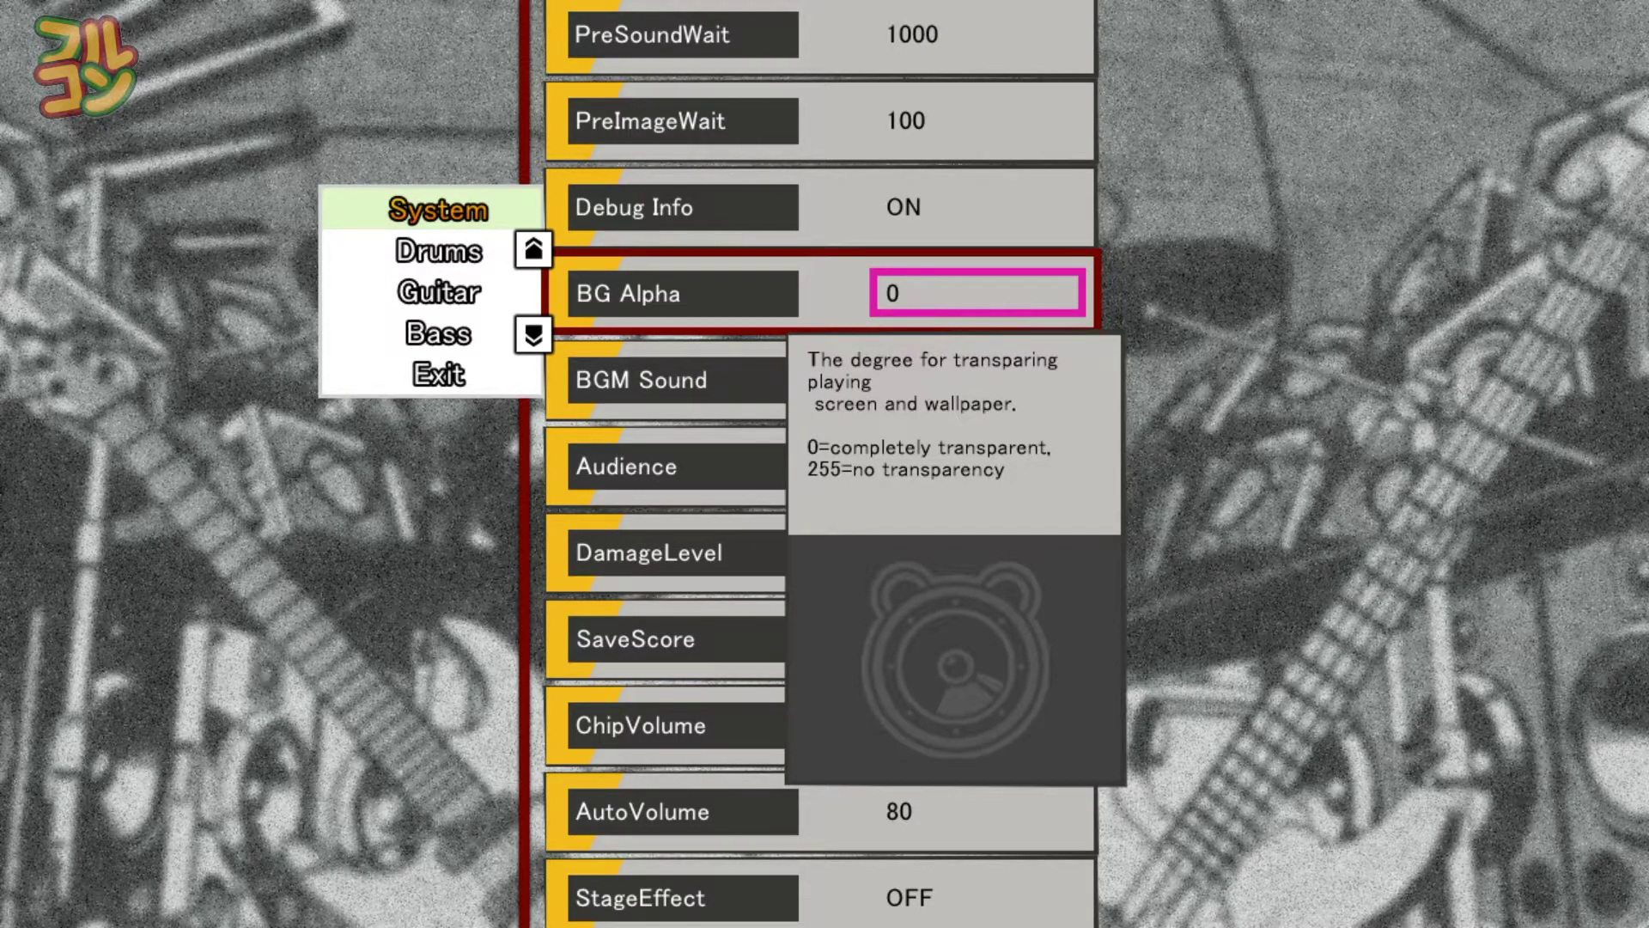
pyautogui.press('Down')
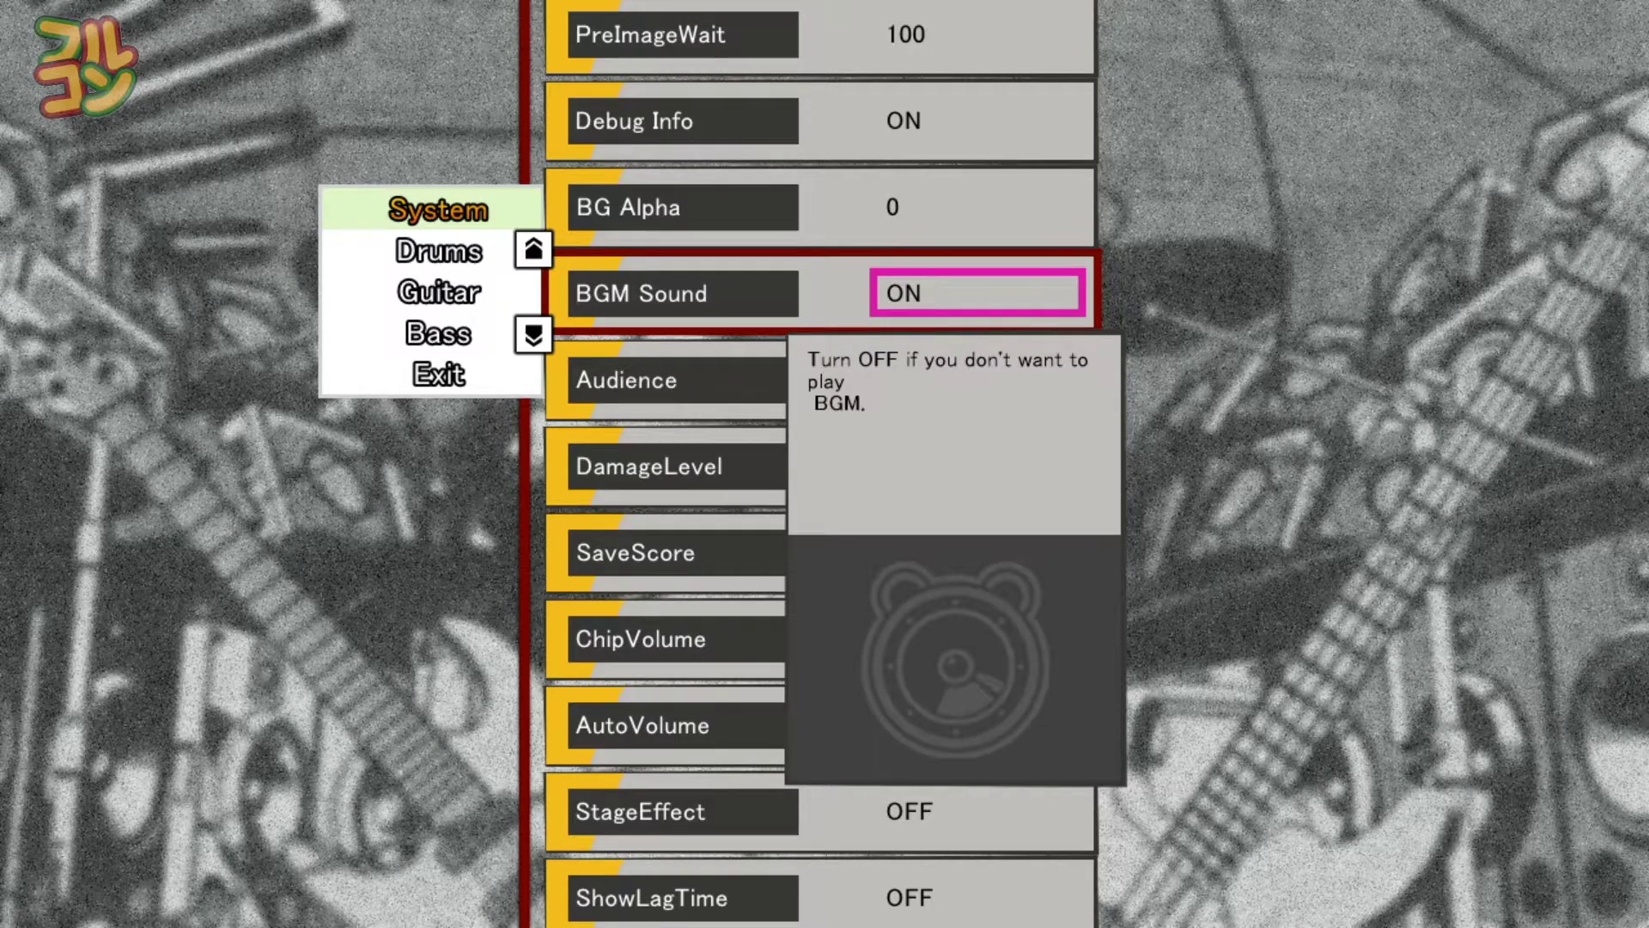
pyautogui.press('Down')
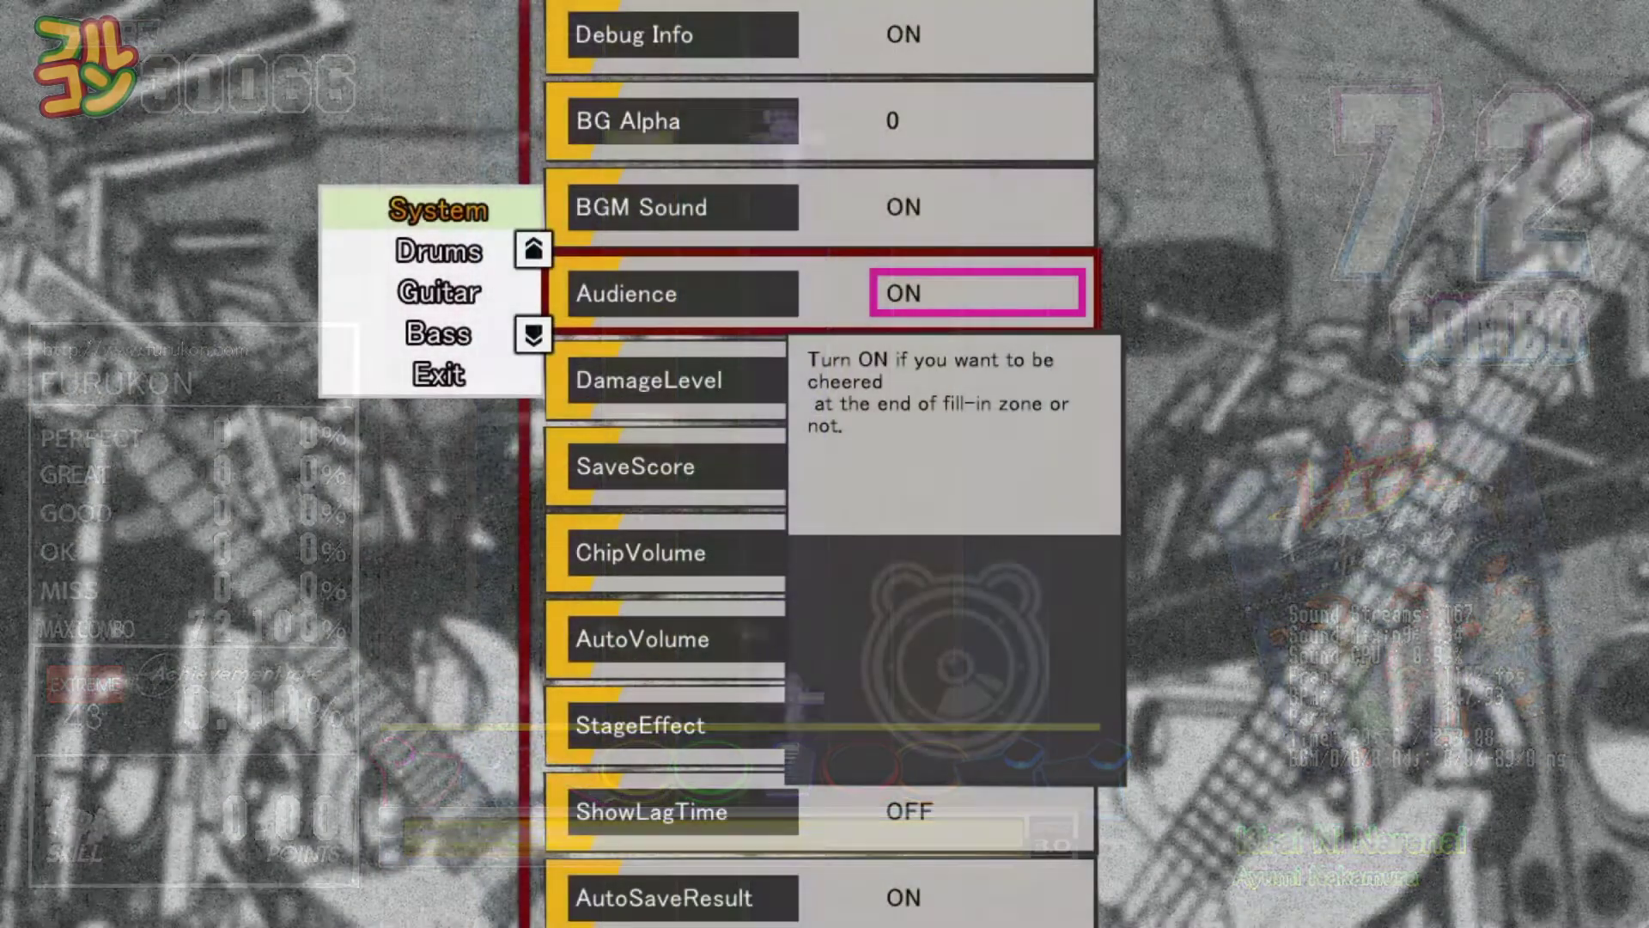
# Try stronger DamageLevel values, then step through SaveScore, ChipVolume and AutoVolume to StageEffect.
pyautogui.press('Down')
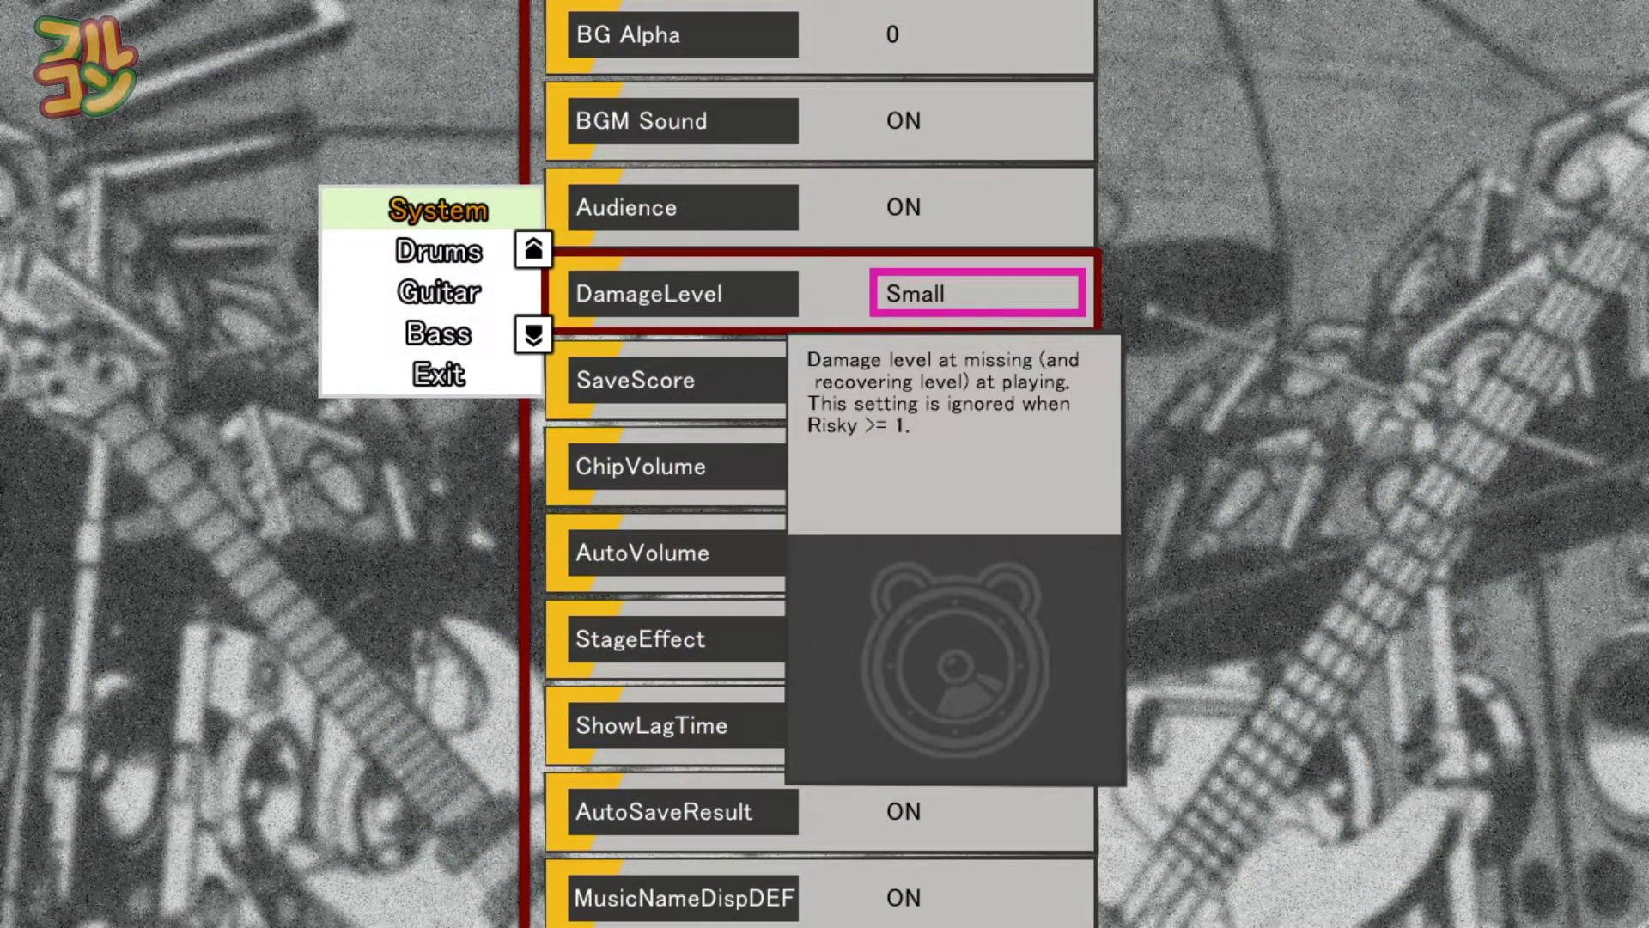
pyautogui.press('Return')
pyautogui.press('Return')
pyautogui.press('Return')
pyautogui.press('Down')
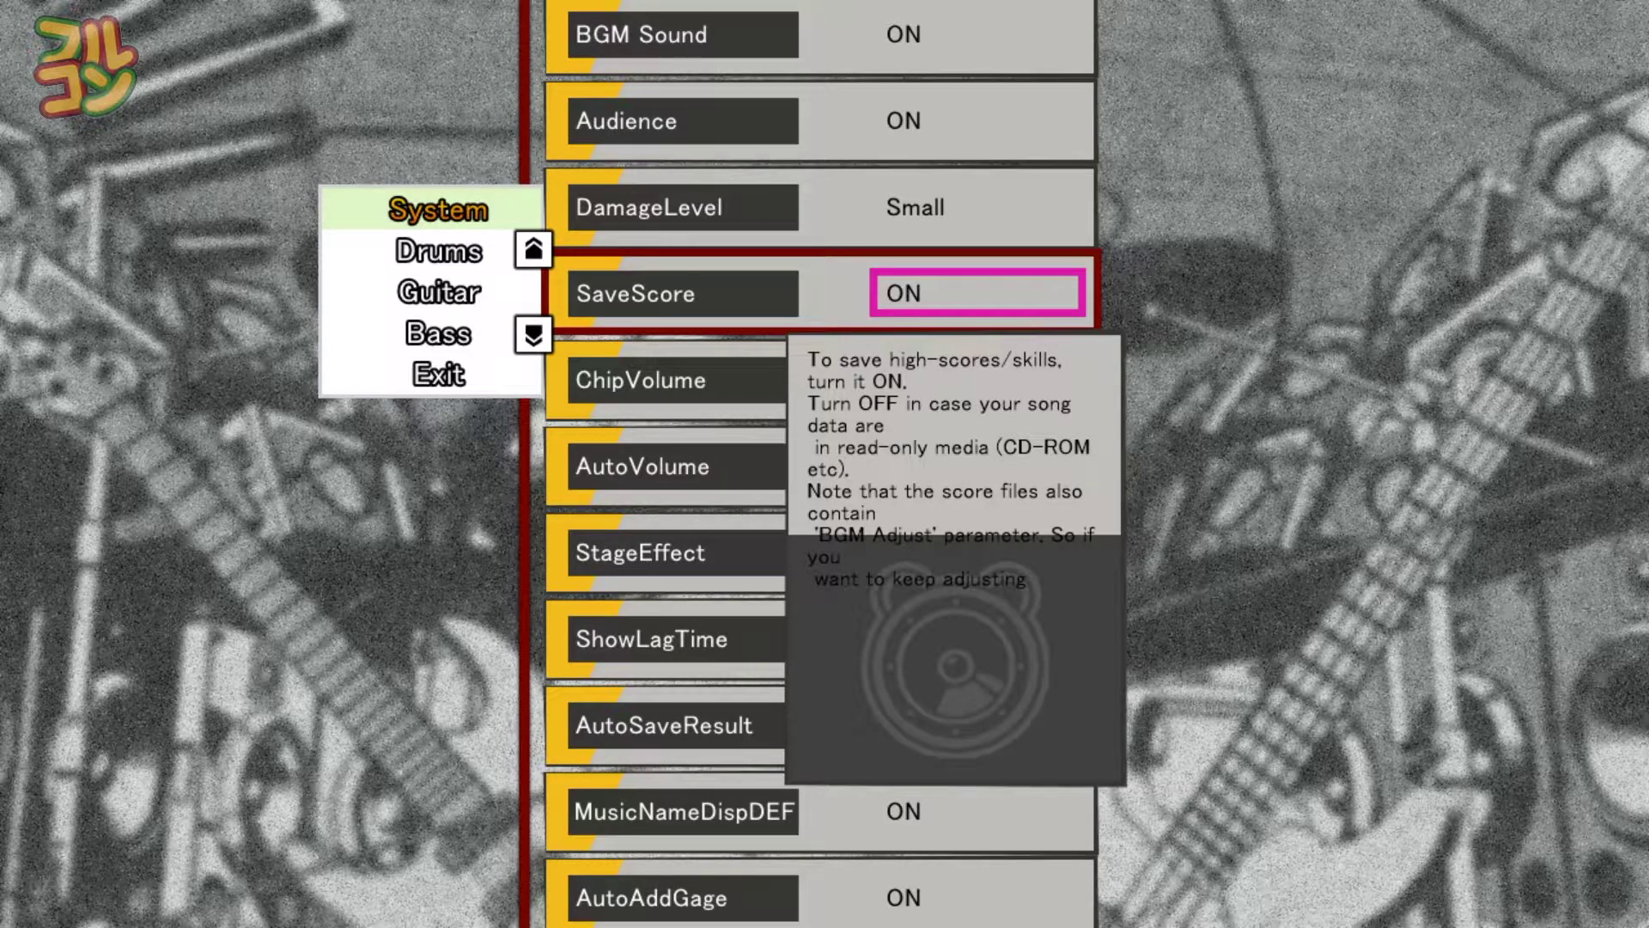
pyautogui.press('Down')
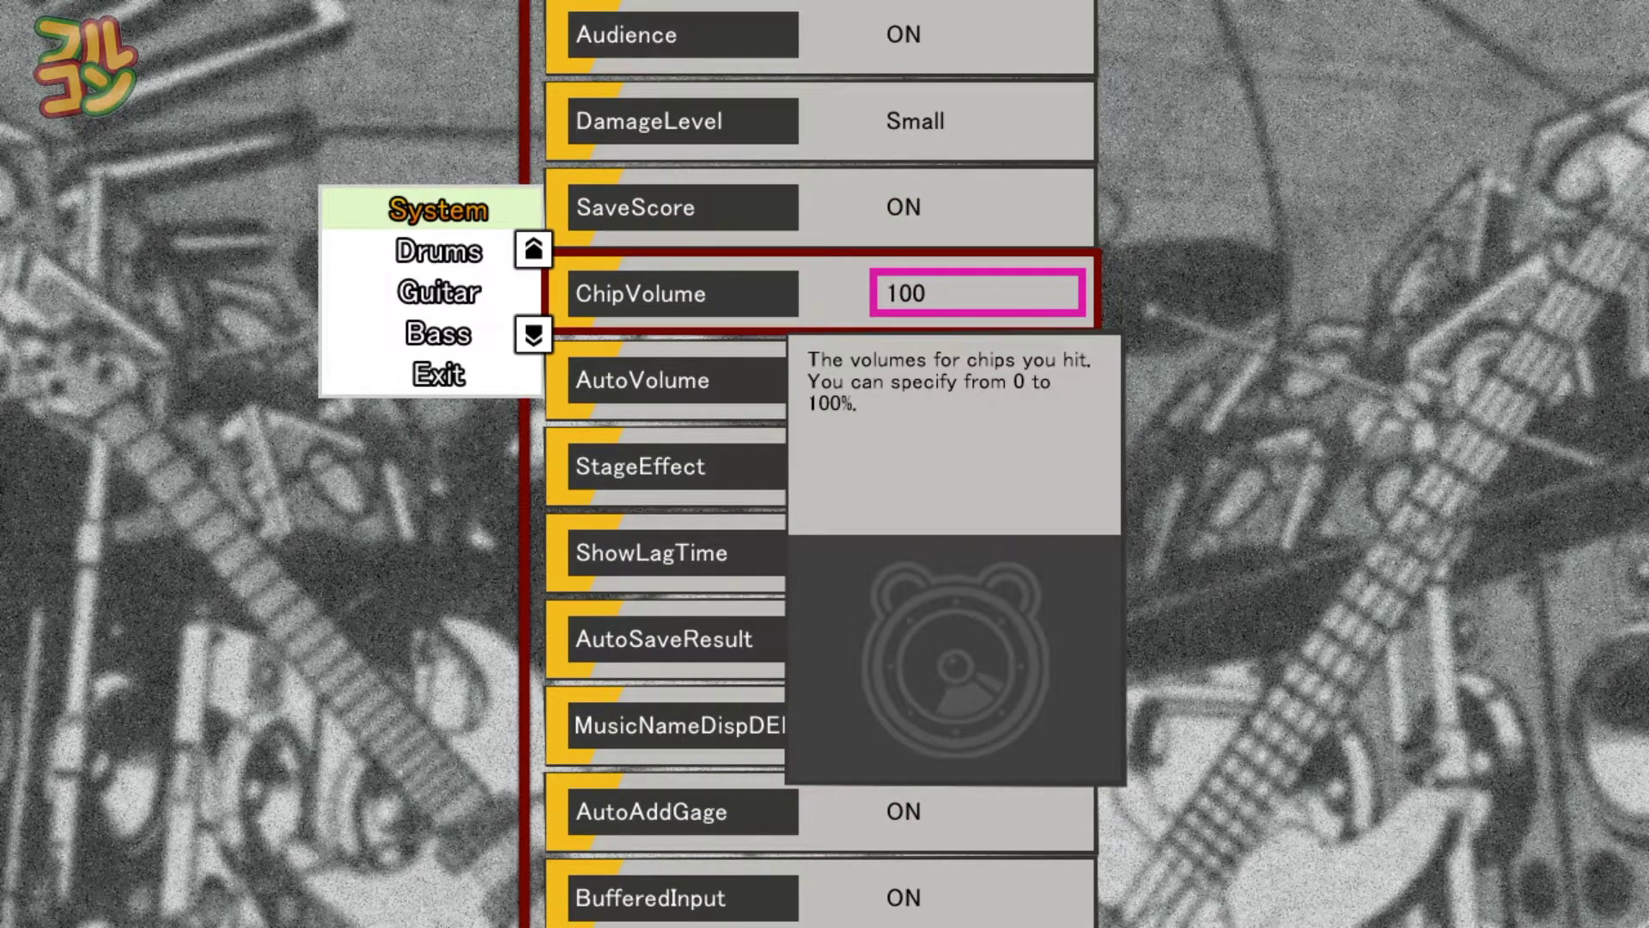
pyautogui.press('Down')
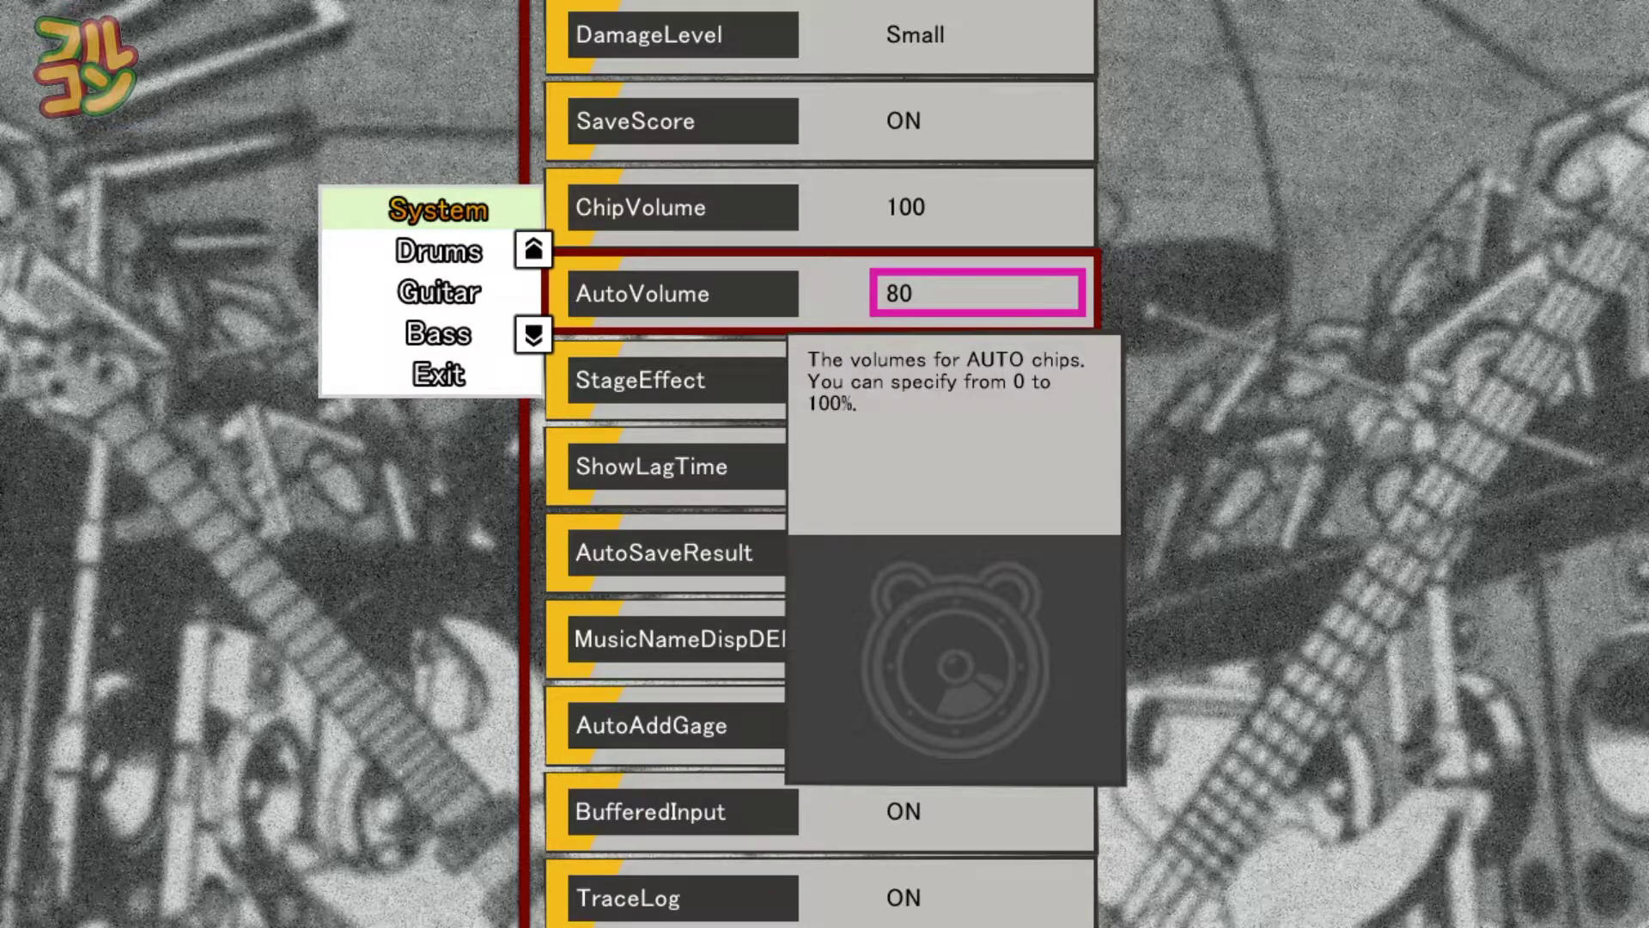
pyautogui.press('Down')
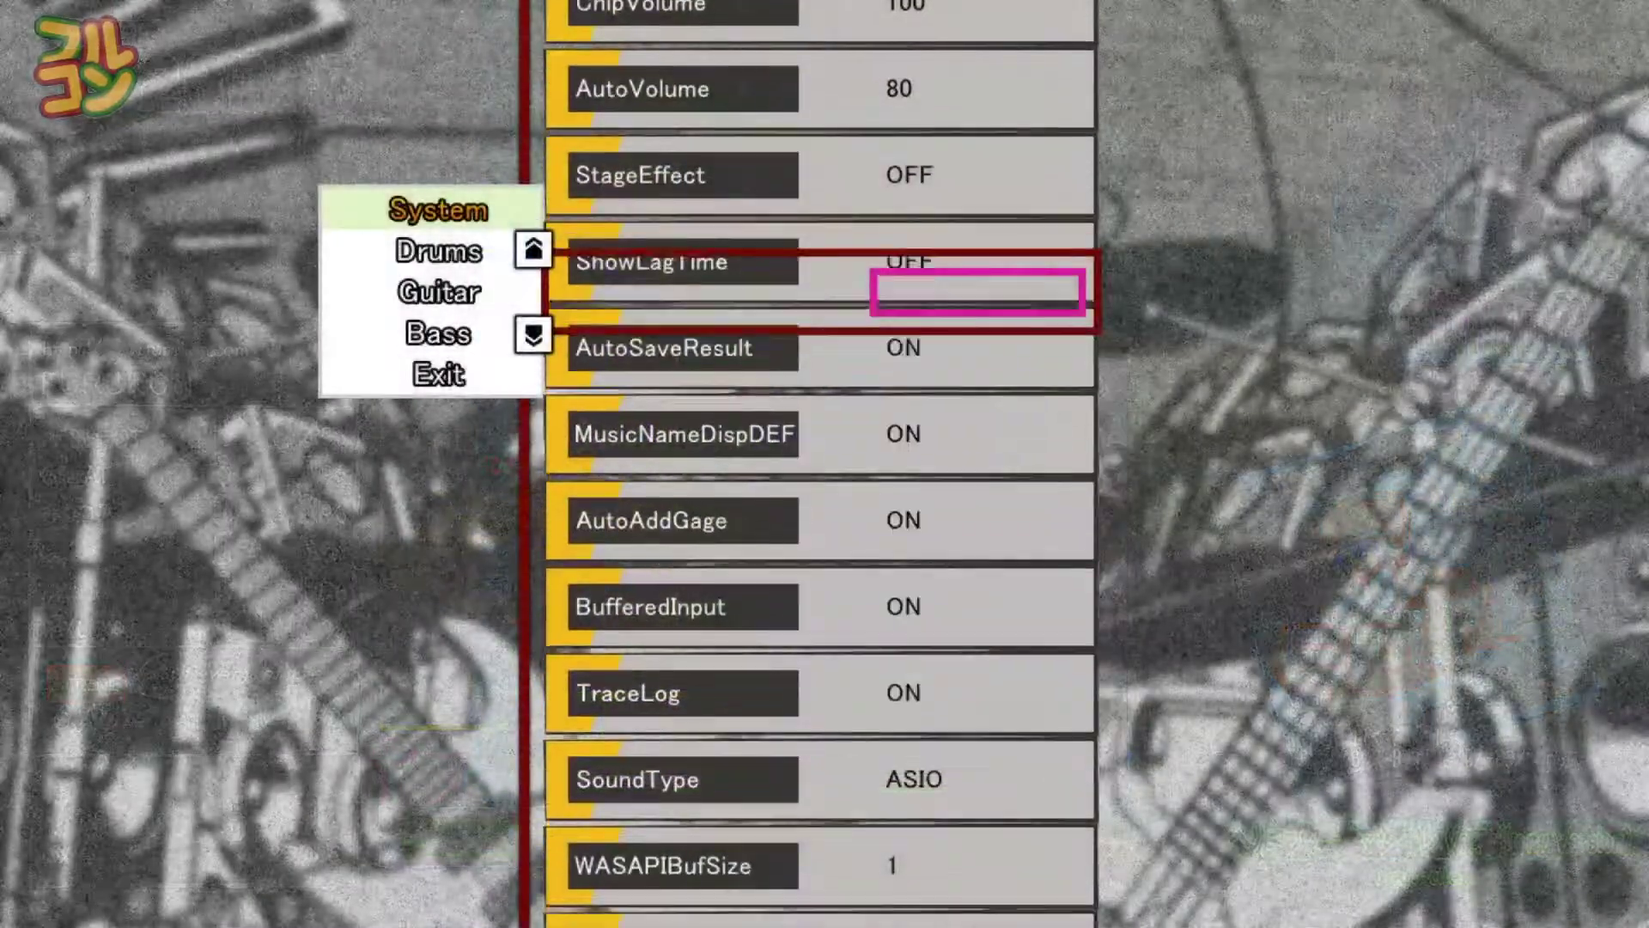
# Step through AutoSaveResult to SkillMeter, preview Tri Boost, GITADORA and OVERDRIVE skins, and keep Re ENG.
pyautogui.press('Down')
pyautogui.press('Down')
pyautogui.press('Down')
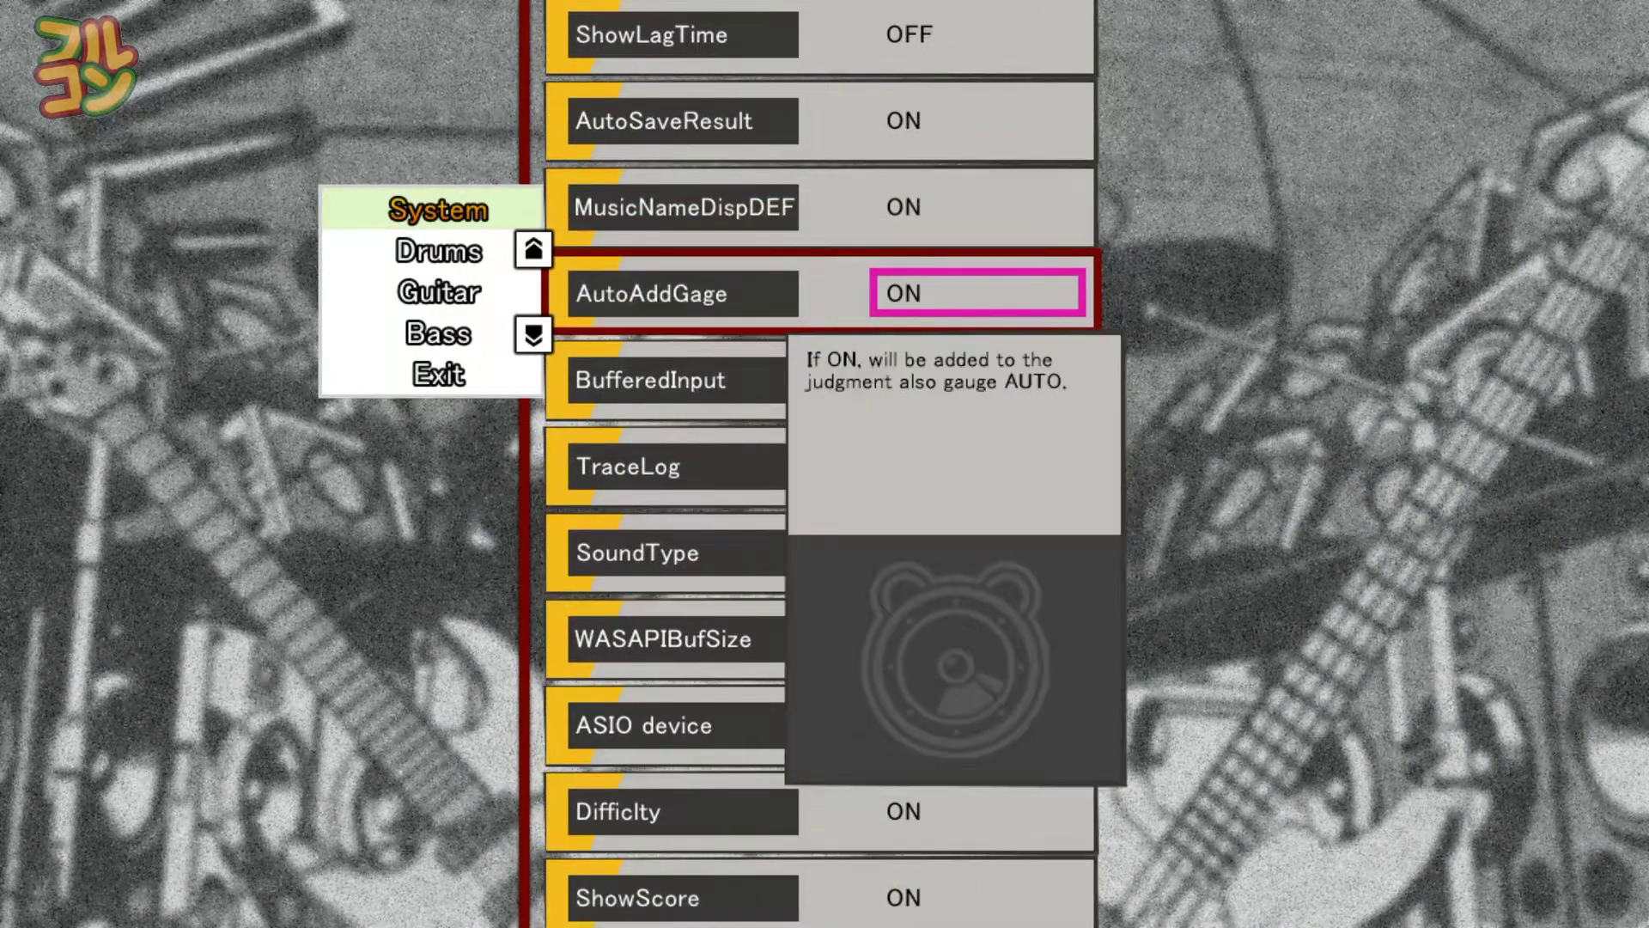
pyautogui.press('Down')
pyautogui.press('Down')
pyautogui.press('Down')
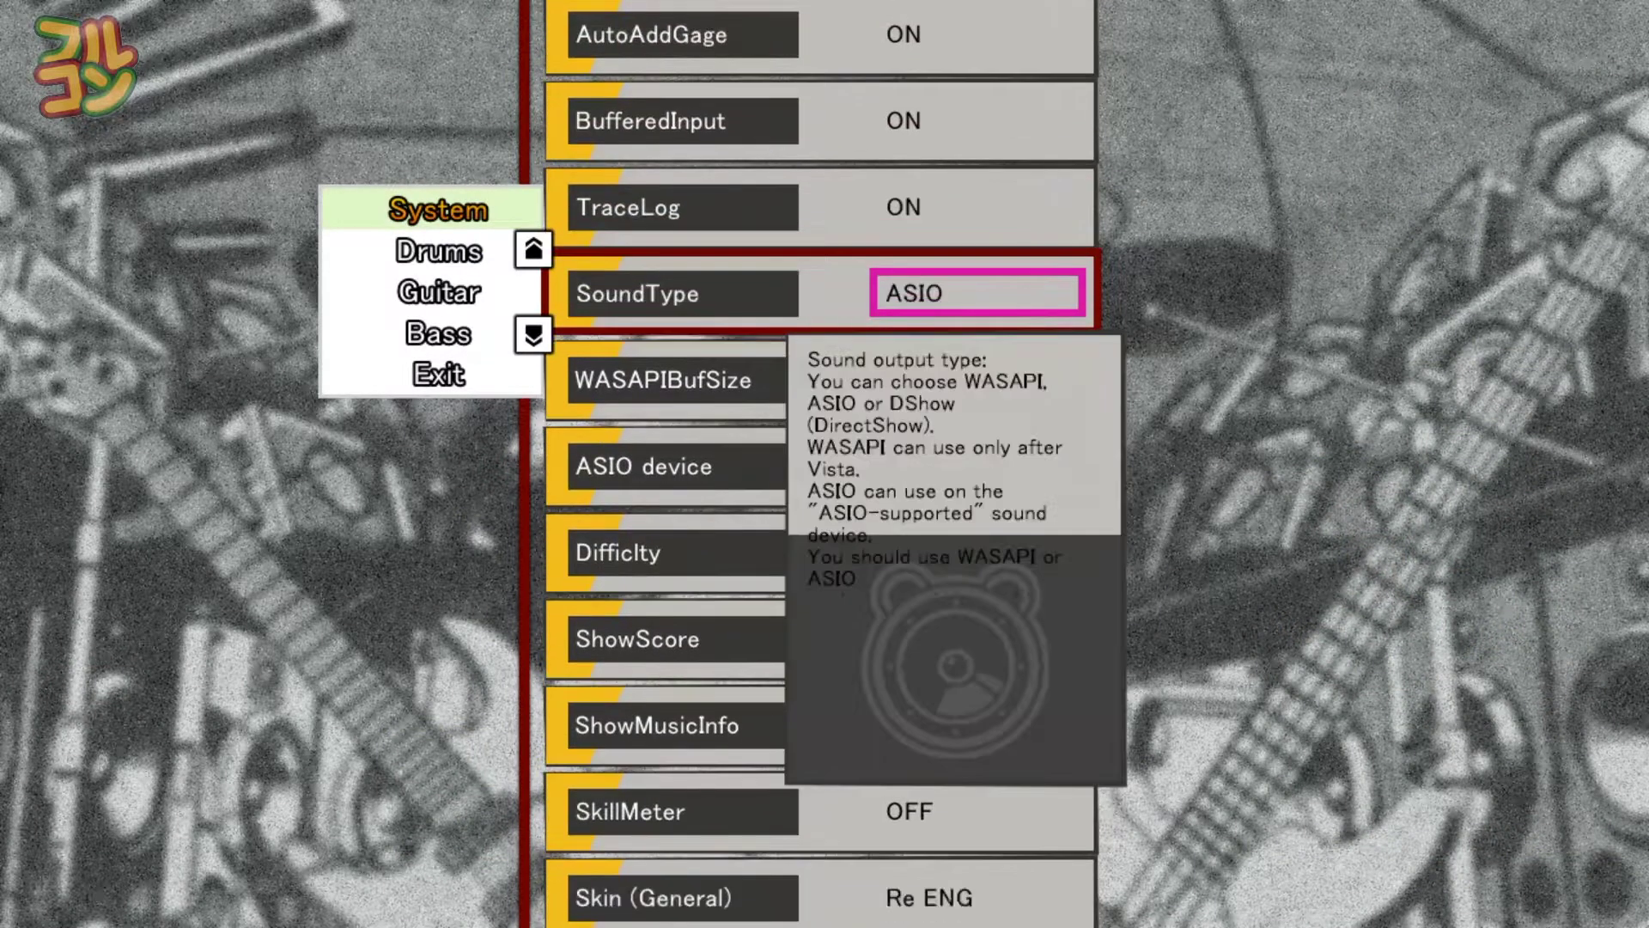
pyautogui.press('Down')
pyautogui.press('Down')
pyautogui.press('Down')
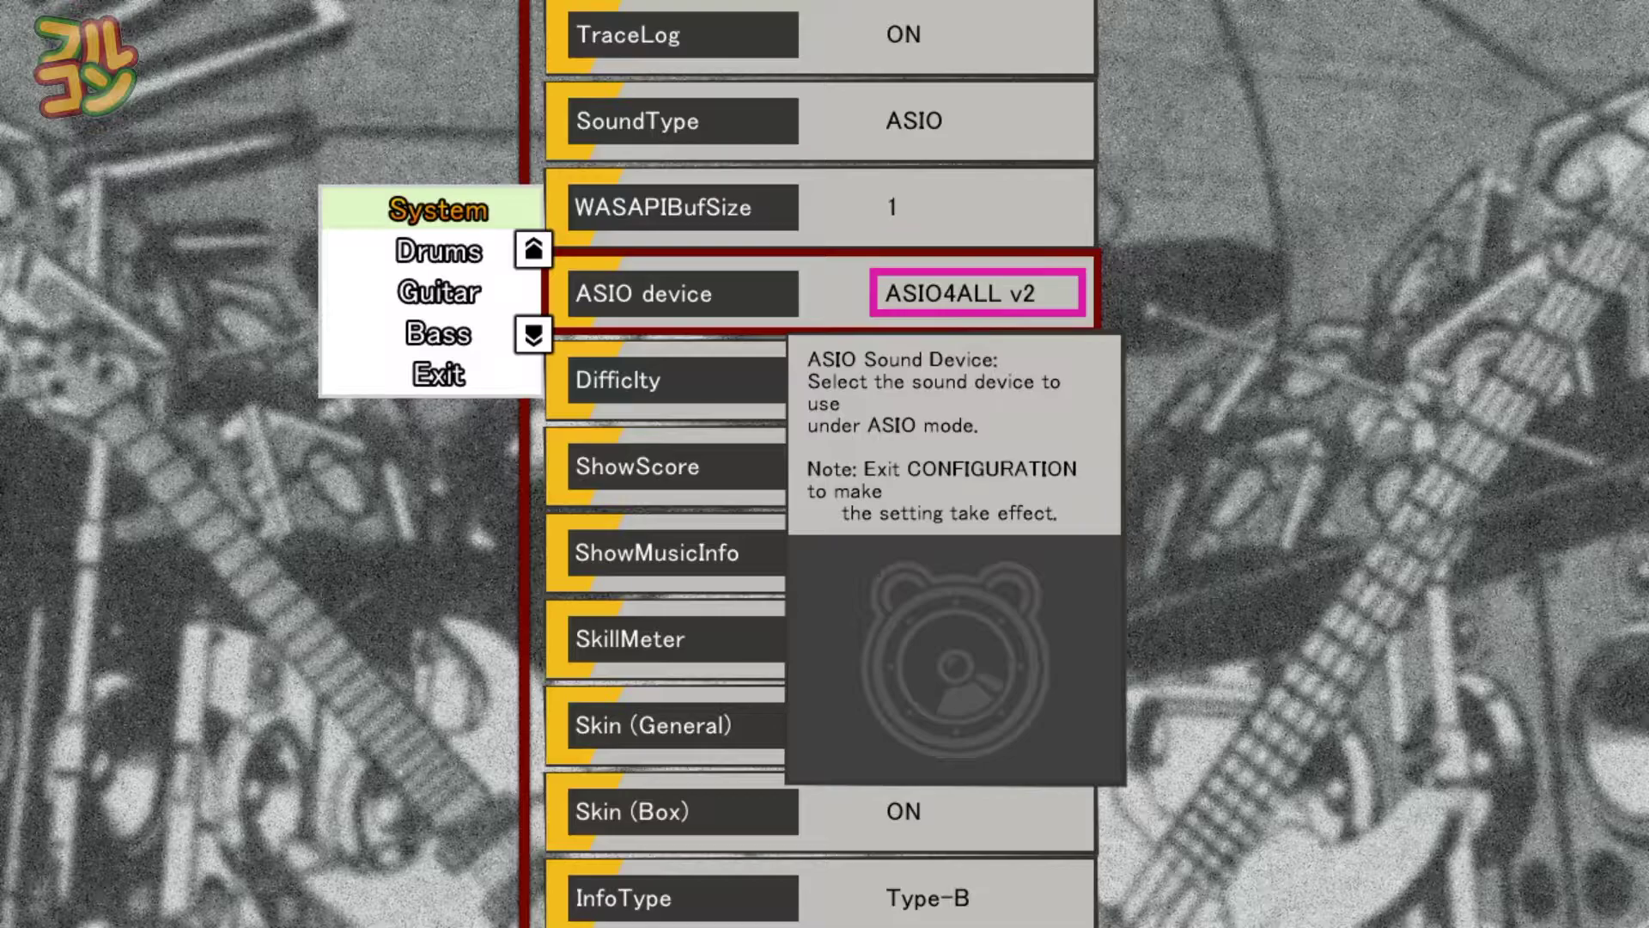
pyautogui.press('Down')
pyautogui.press('Down')
pyautogui.press('Down')
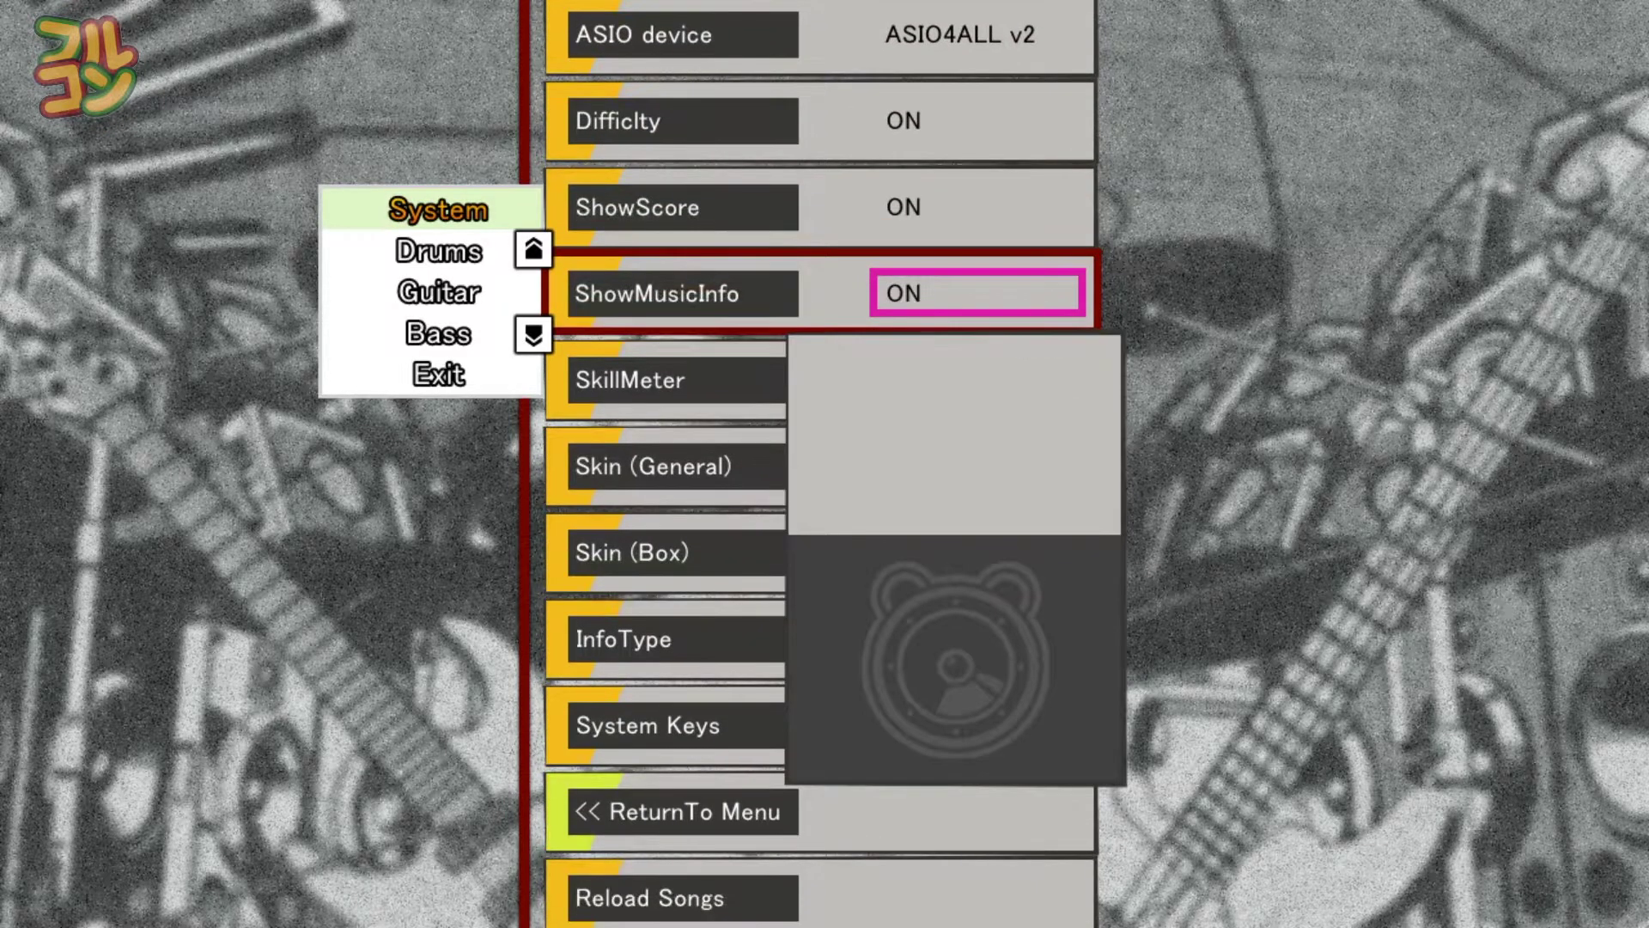
pyautogui.press('Down')
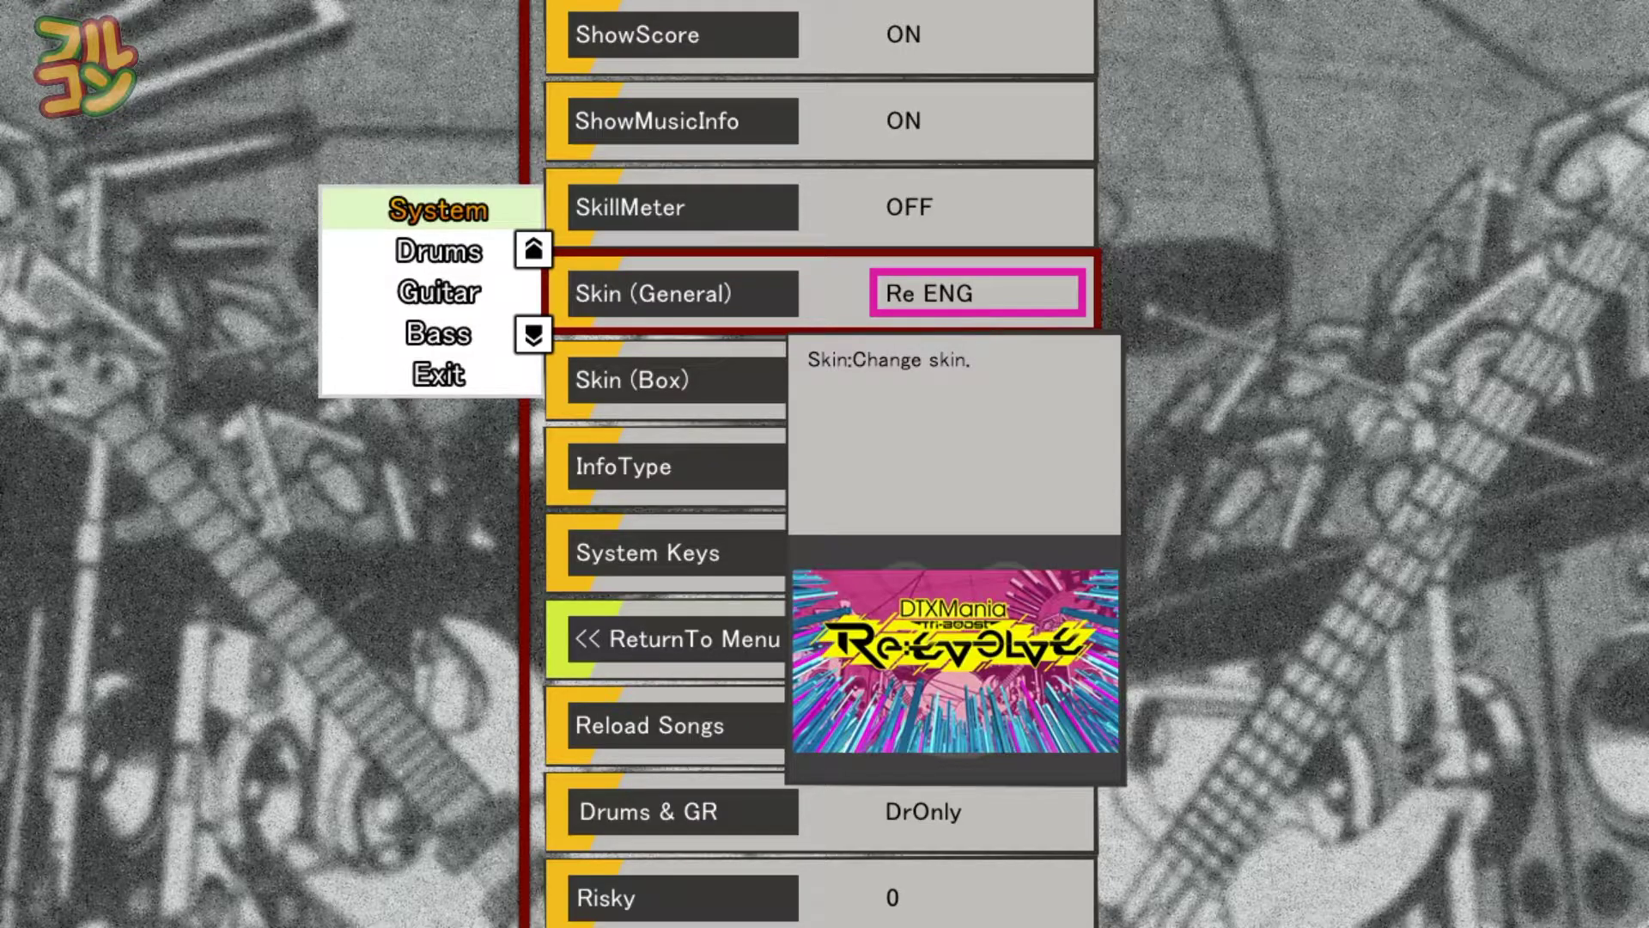
pyautogui.press('Return')
pyautogui.press('Return')
pyautogui.press('Escape')
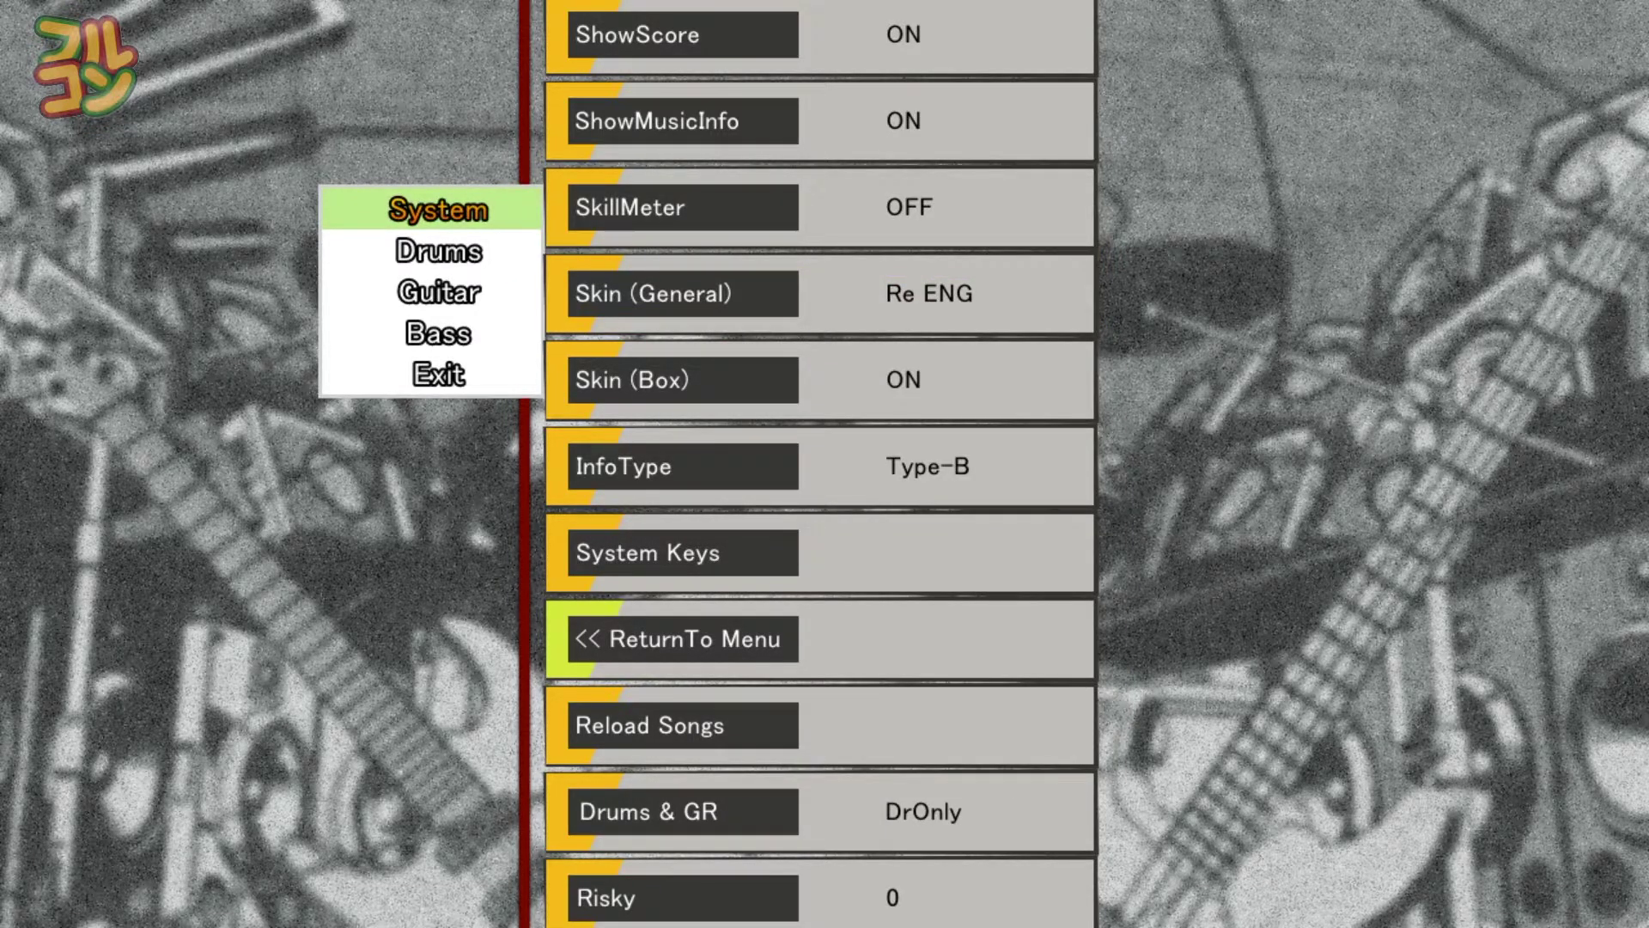
# In Drums settings, set AutoPlay (All) OFF so LeftCymbal through Ride lanes all read OFF.
pyautogui.press('Down')
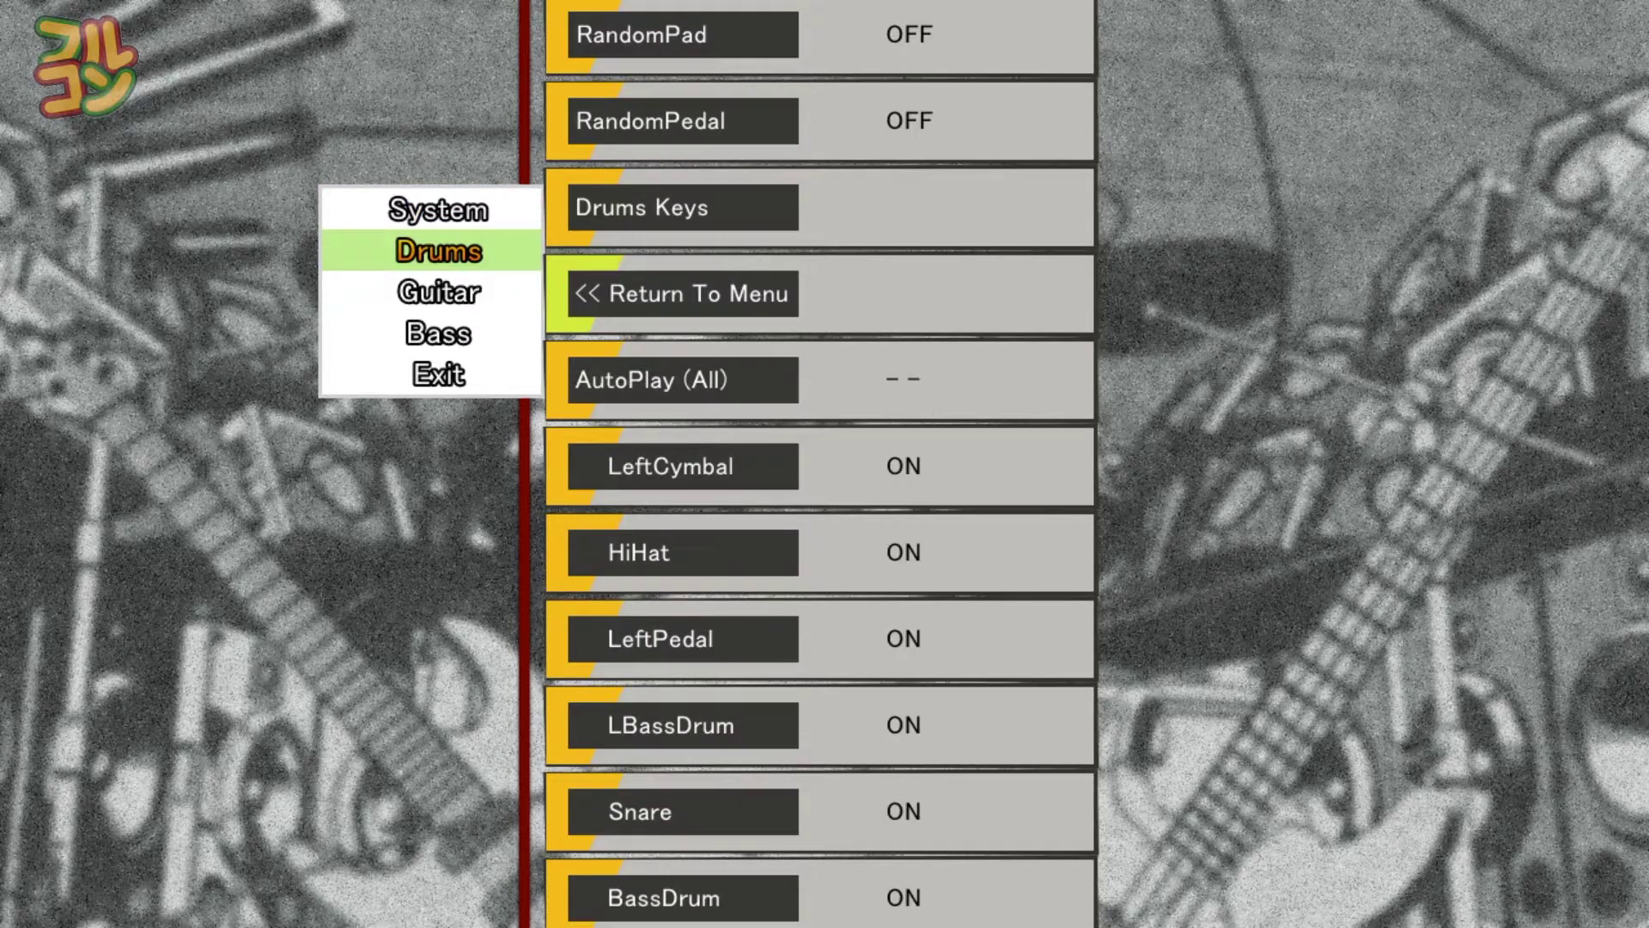
pyautogui.press('Return')
pyautogui.press('Down')
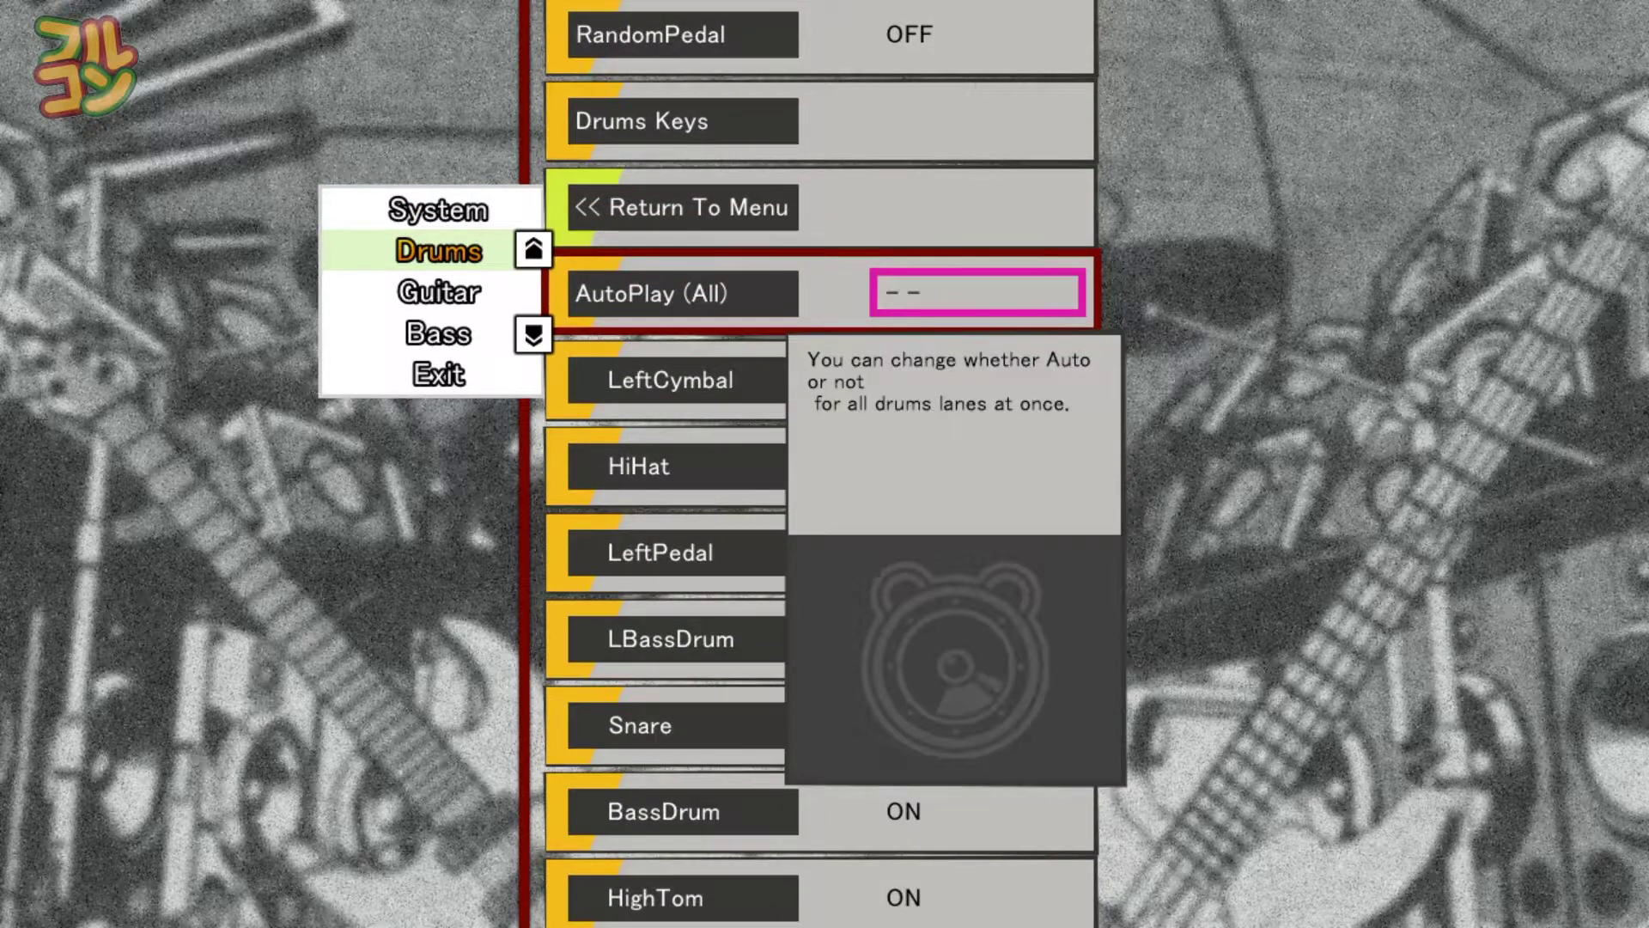
pyautogui.press('Return')
pyautogui.press('Return')
pyautogui.press('Return')
pyautogui.press('Return')
pyautogui.press('Down')
pyautogui.press('Down')
pyautogui.press('Down')
pyautogui.press('Down')
pyautogui.press('Down')
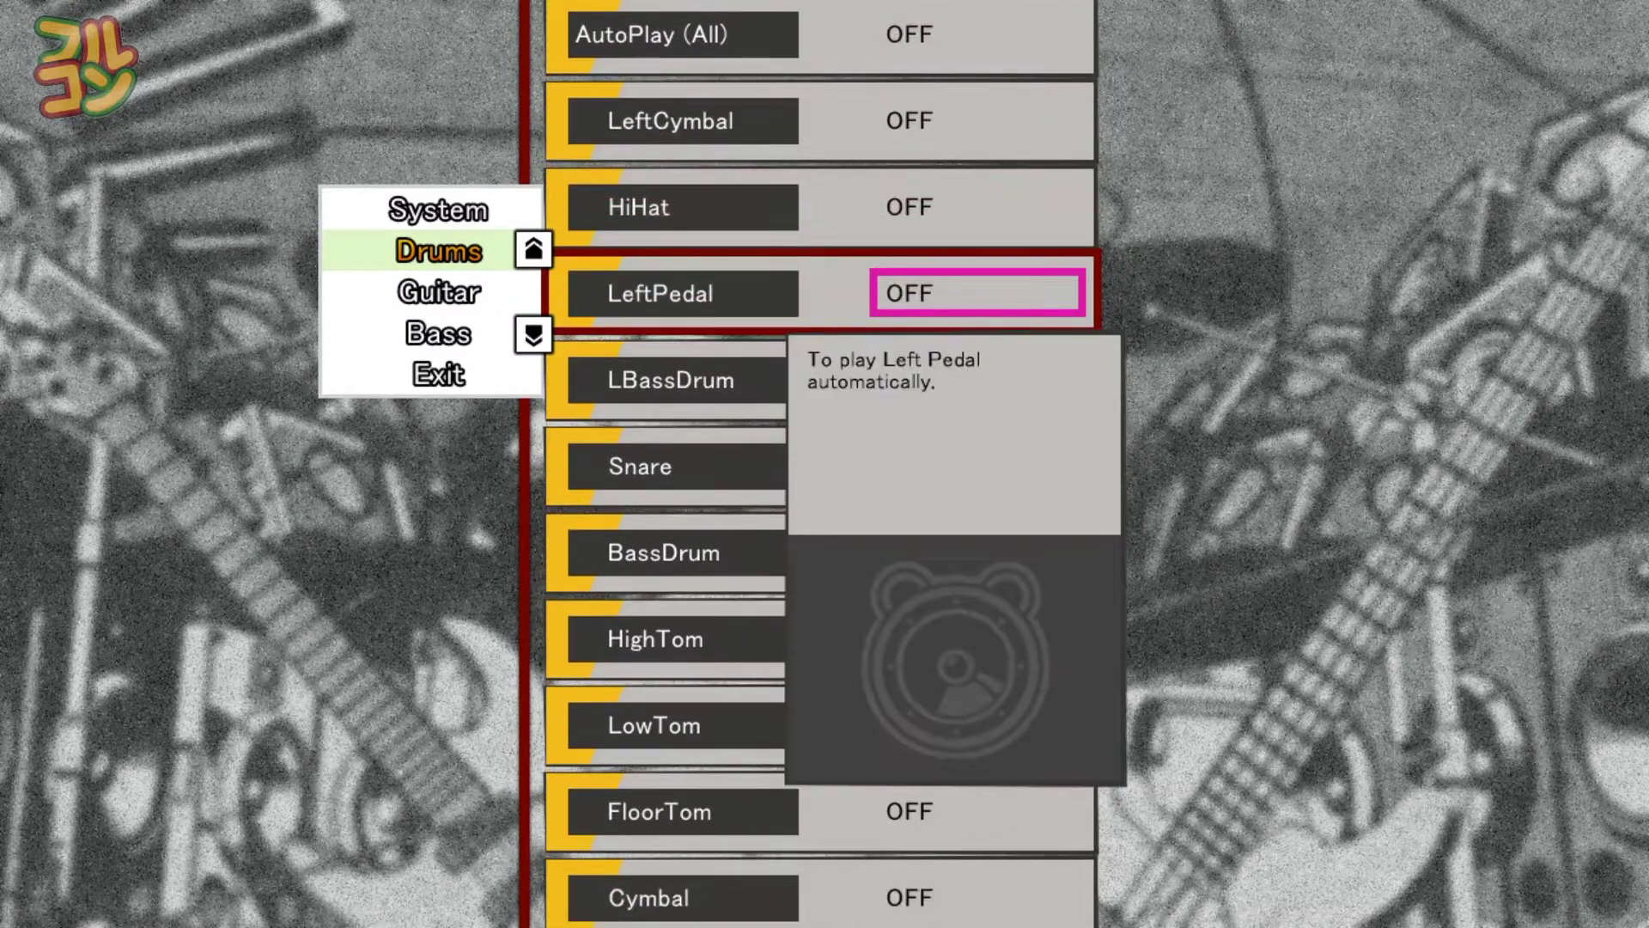
pyautogui.press('Return')
pyautogui.press('Return')
pyautogui.press('Down')
pyautogui.press('Down')
pyautogui.press('Down')
pyautogui.press('Down')
pyautogui.press('Down')
pyautogui.press('Down')
pyautogui.press('Down')
pyautogui.press('Down')
pyautogui.press('Down')
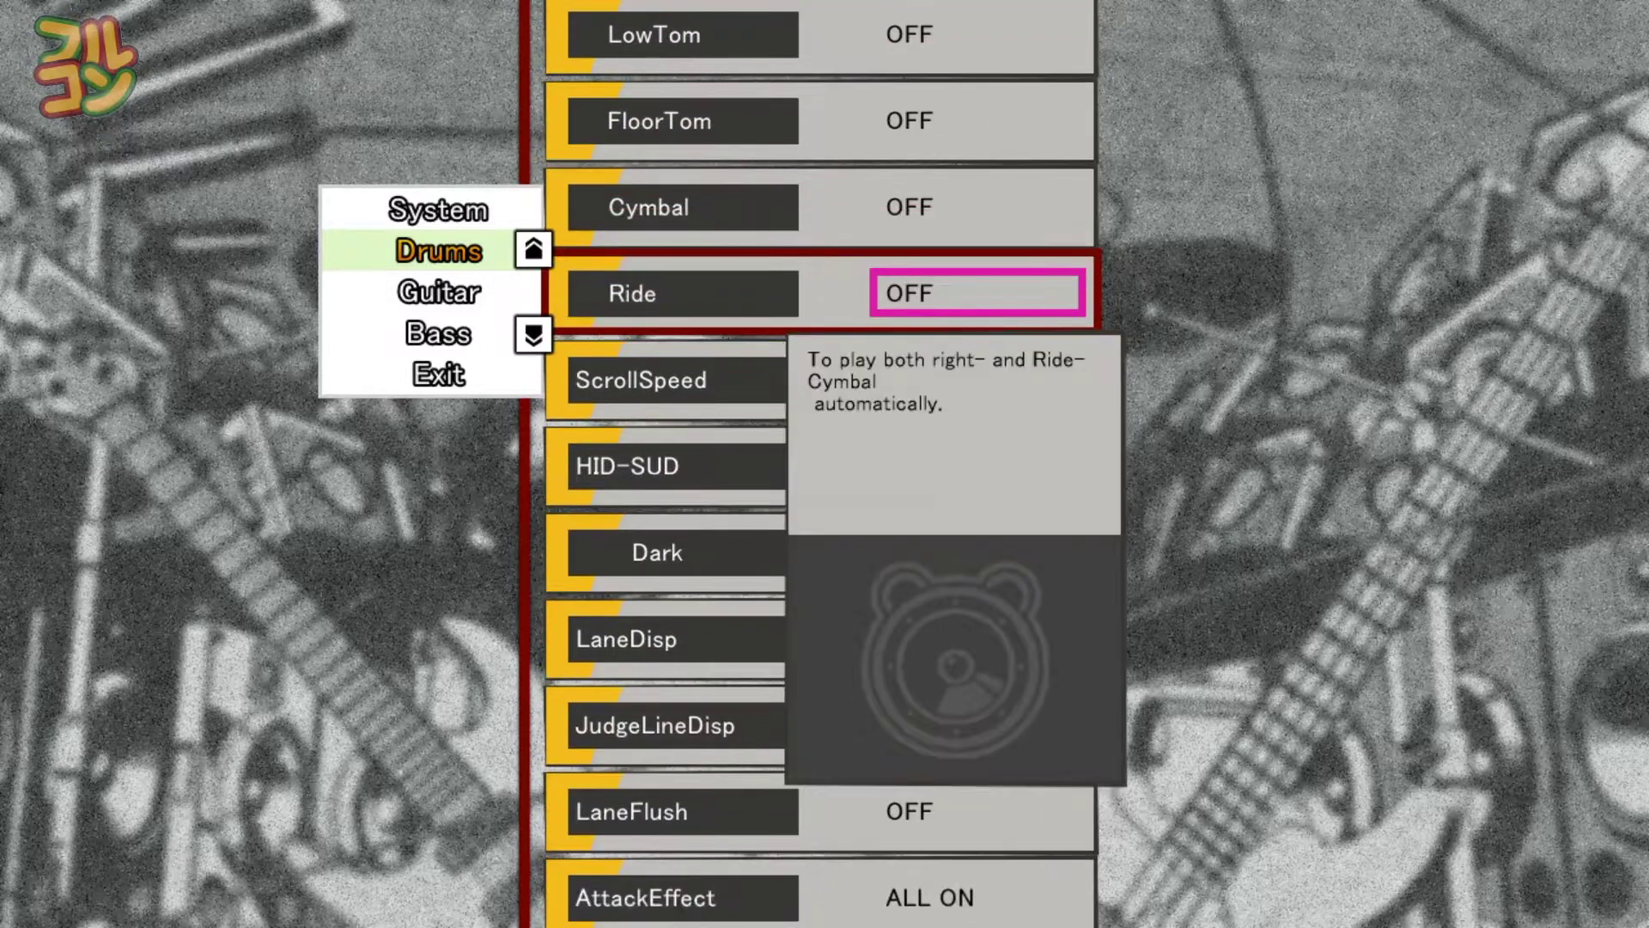
pyautogui.press('Down')
pyautogui.press('Down')
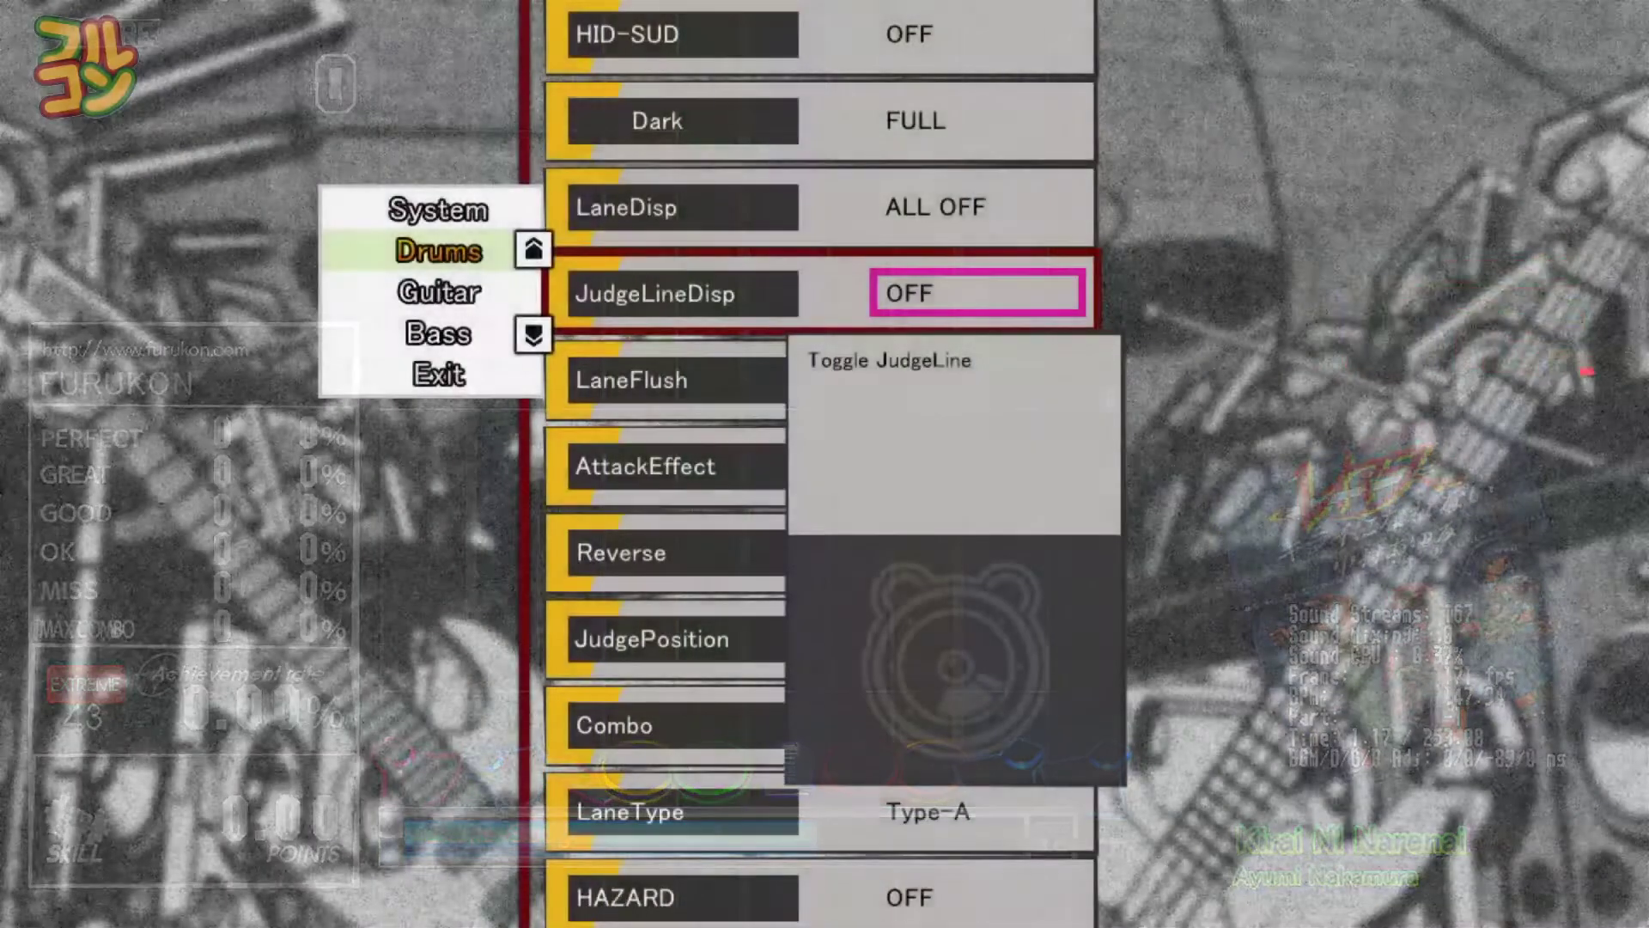
# Review LaneFlush, JudgePosition (left at P-A) and Combo (ON) down to LaneType, changing nothing.
pyautogui.press('Down')
pyautogui.press('Down')
pyautogui.press('Down')
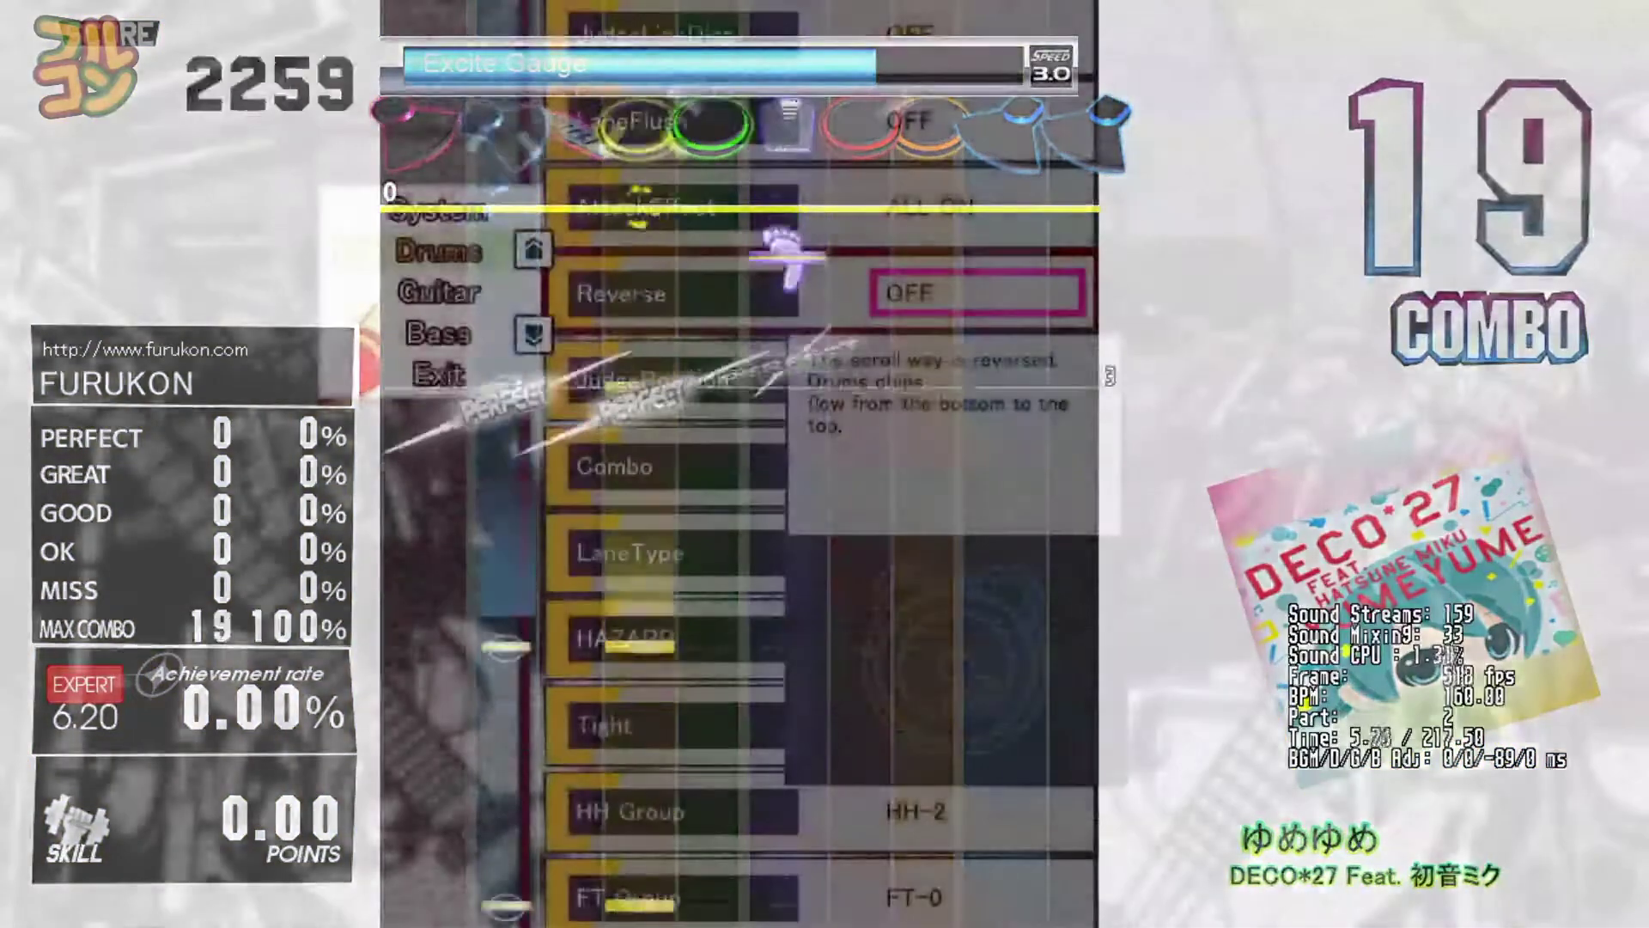
pyautogui.press('Down')
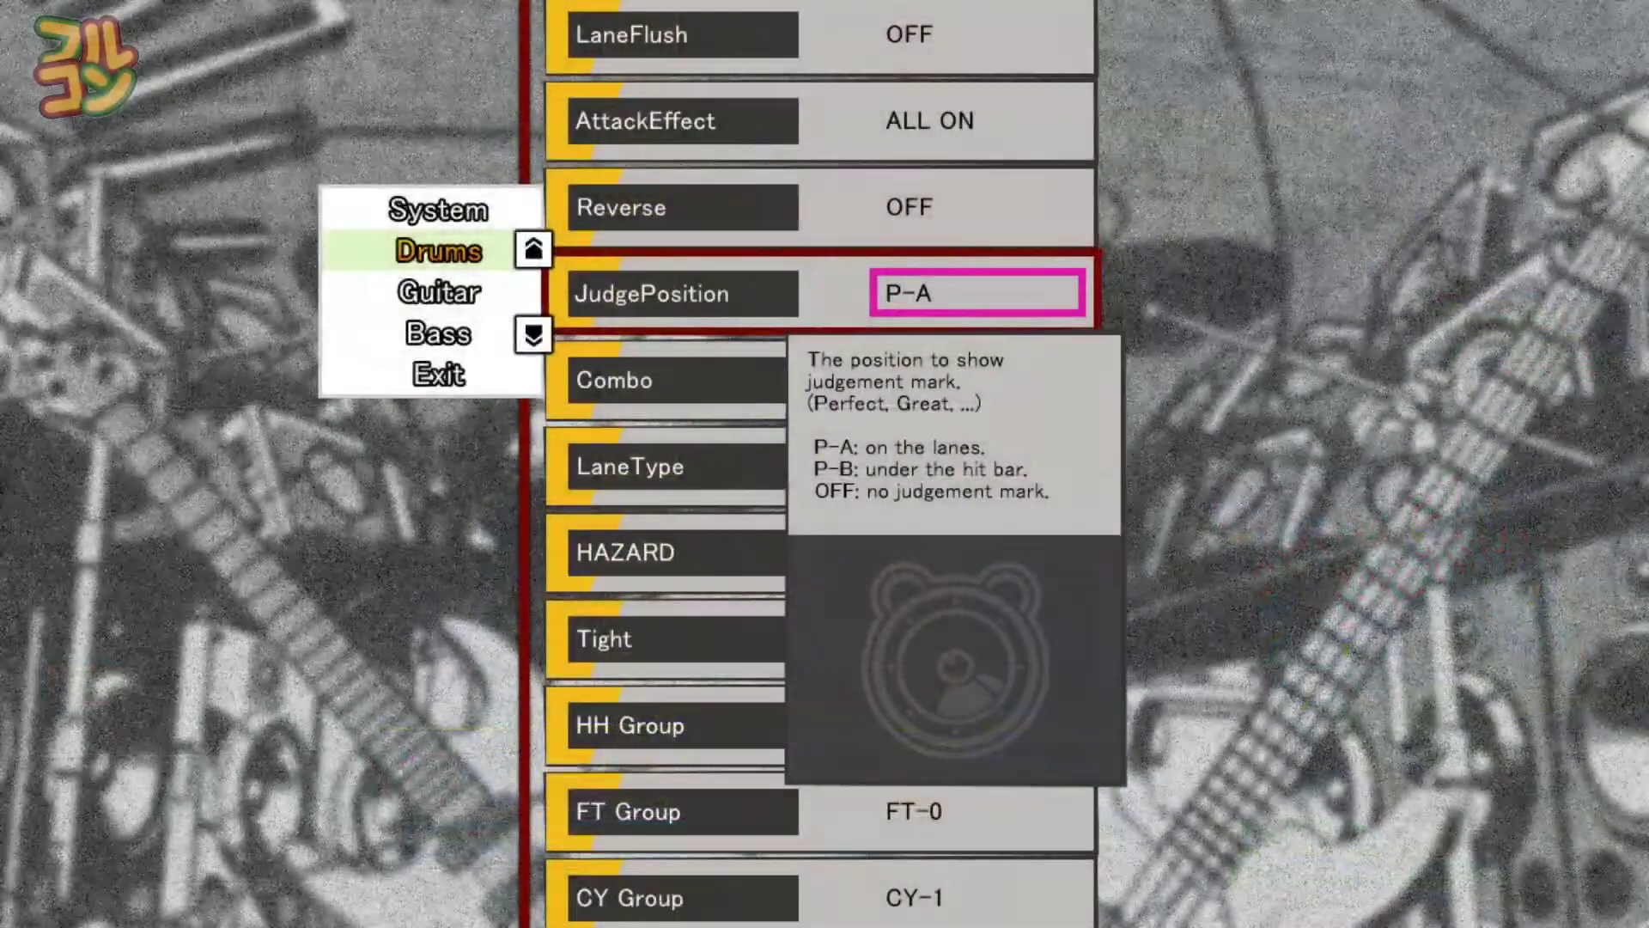
pyautogui.press('Down')
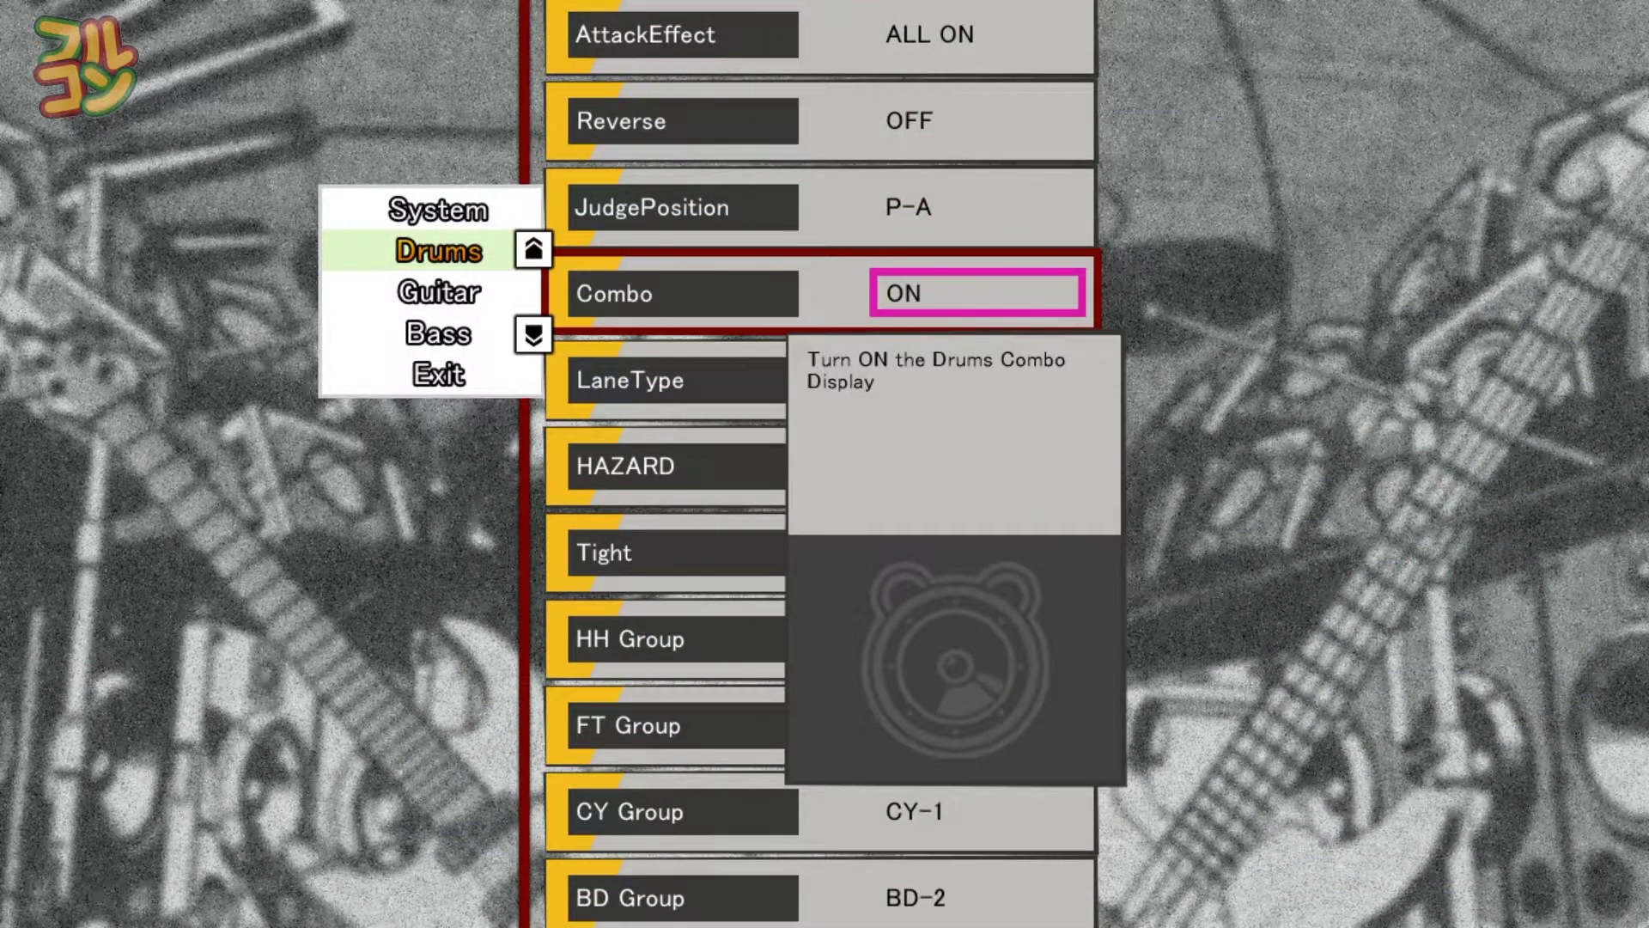
pyautogui.press('Down')
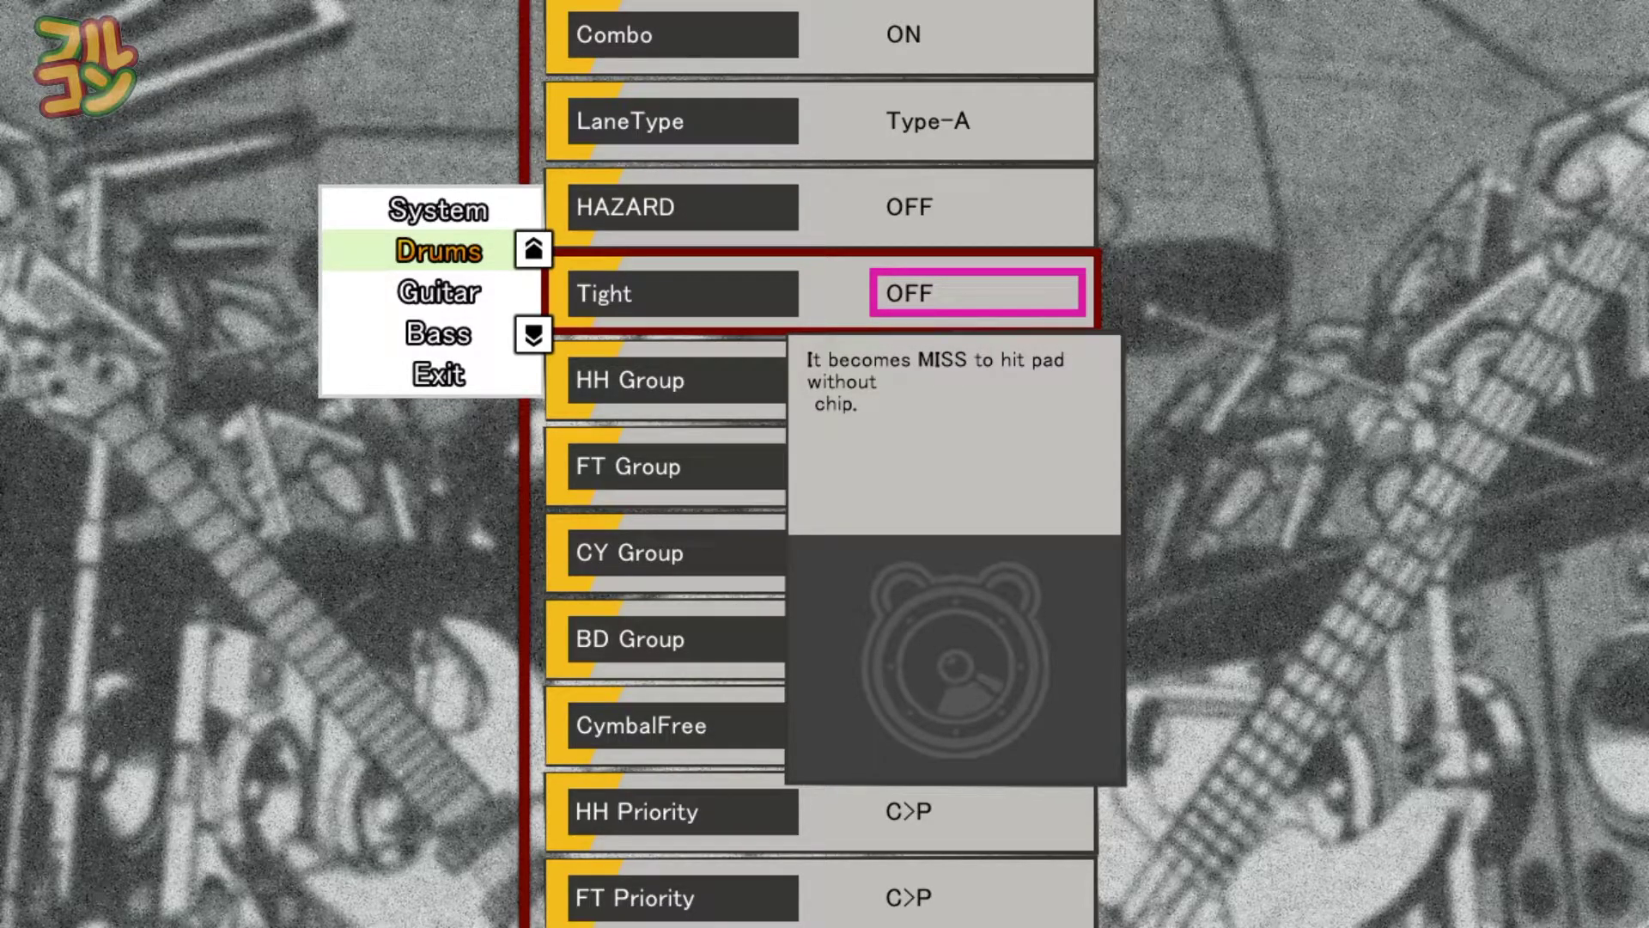
# Check HH-2, FT-0, CY-1 and BD-2 groupings, trying FT-1, then continue to CymbalFree and HitSound.
pyautogui.press('Down')
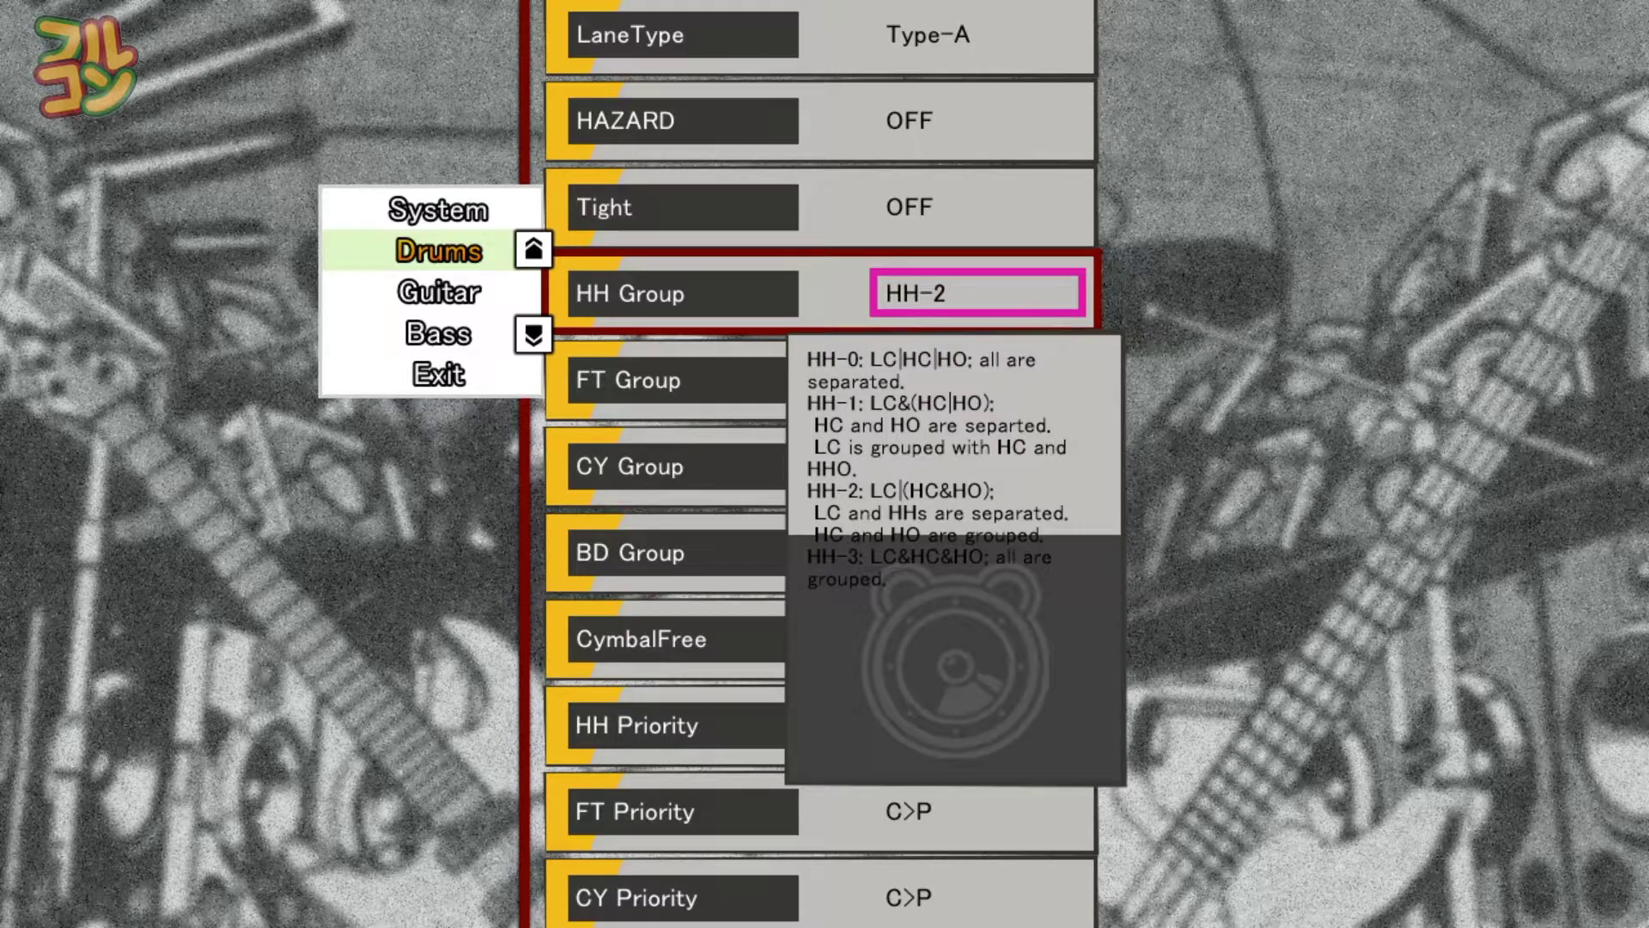
pyautogui.press('Down')
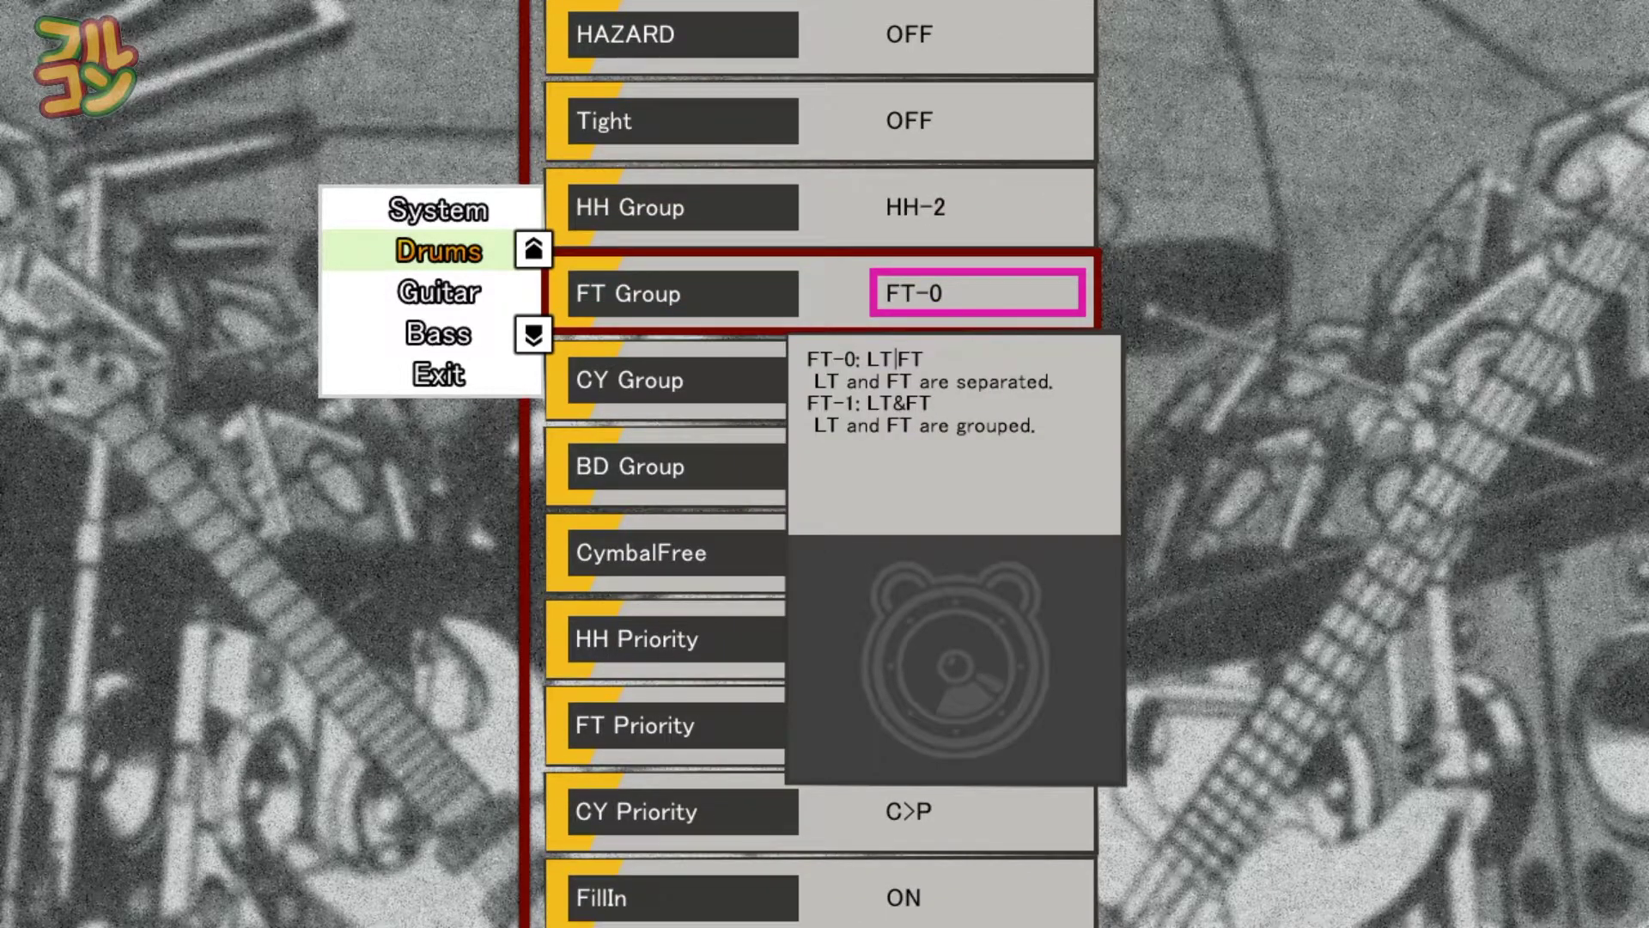
pyautogui.press('Down')
pyautogui.press('Down')
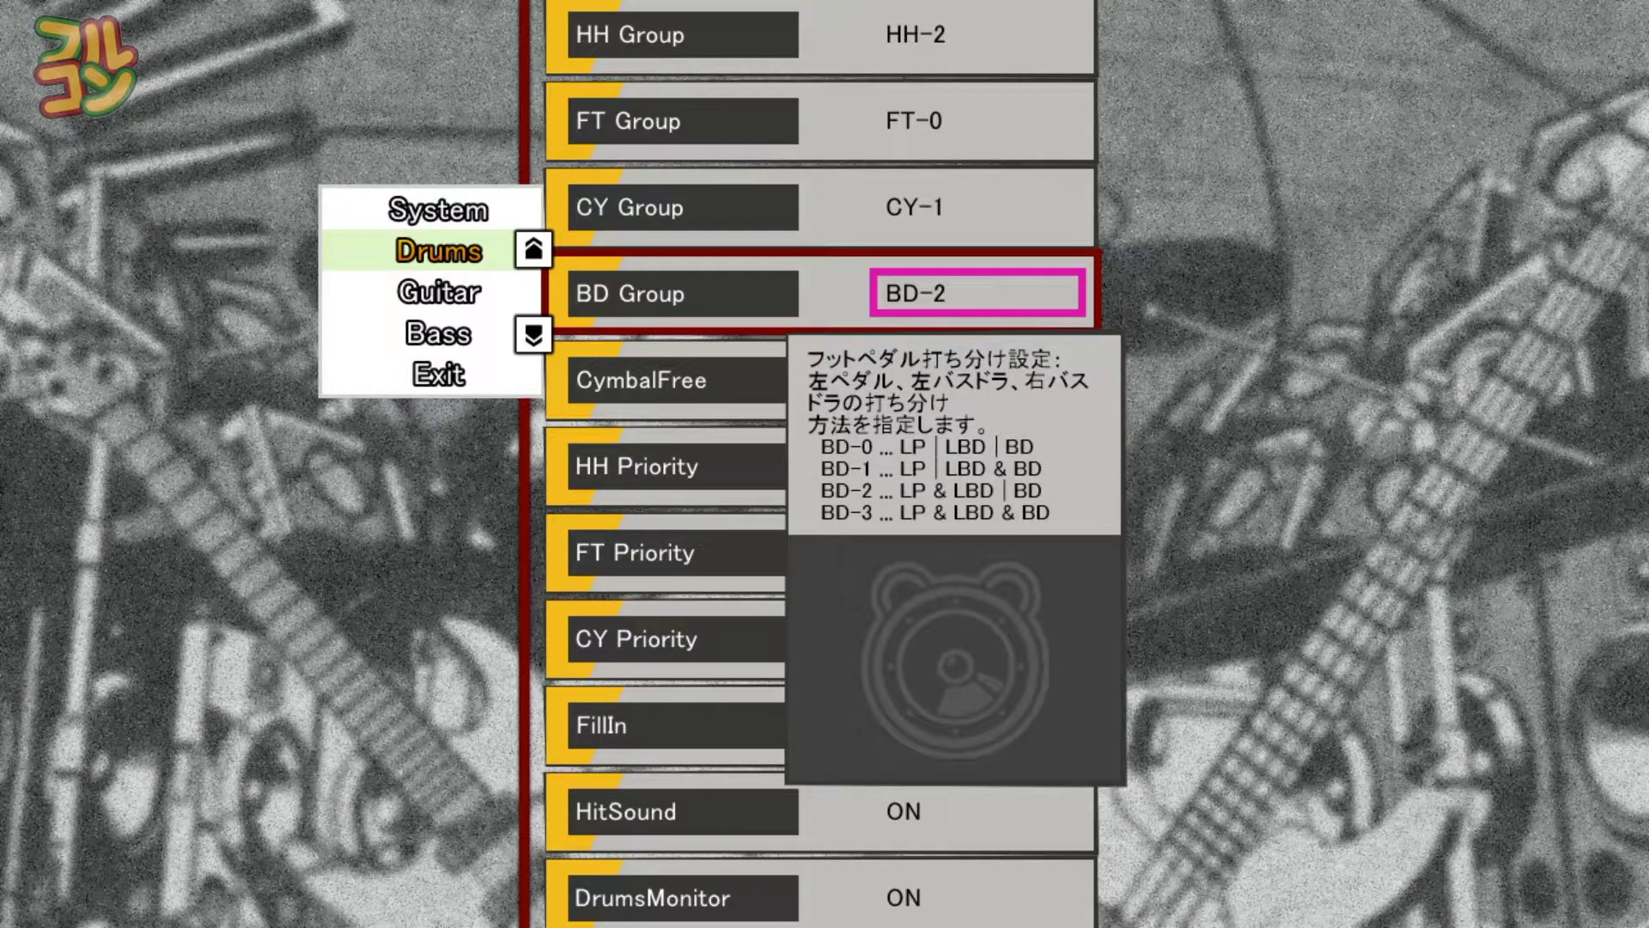
pyautogui.press('Up')
pyautogui.press('Up')
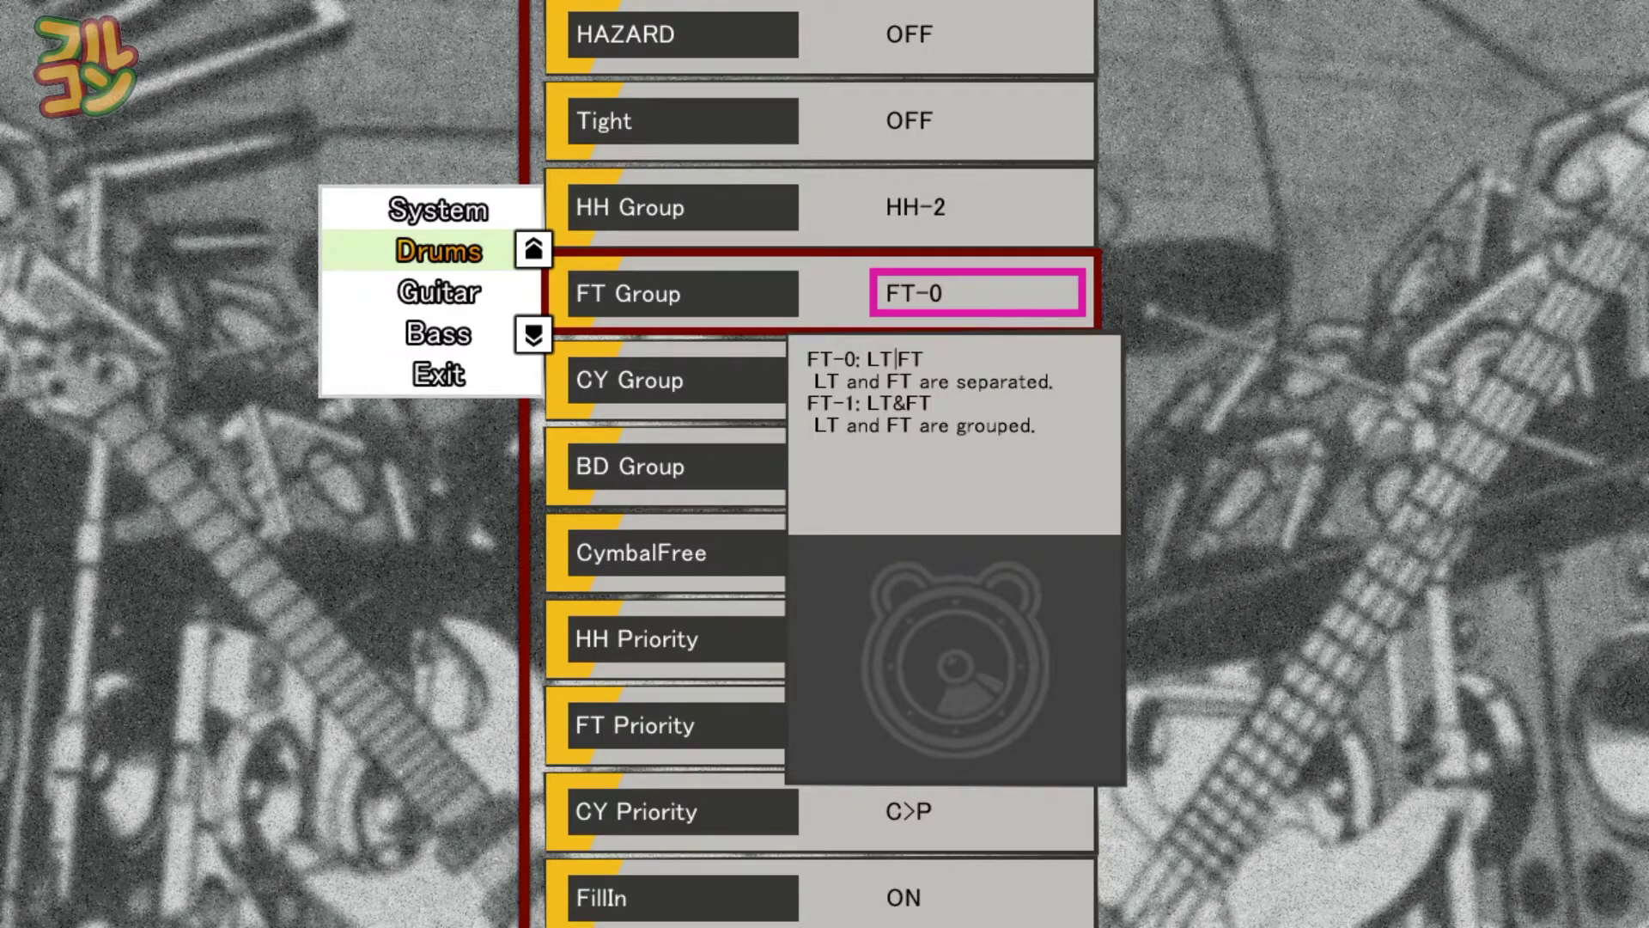
pyautogui.press('Return')
pyautogui.press('Return')
pyautogui.press('Down')
pyautogui.press('Down')
pyautogui.press('Down')
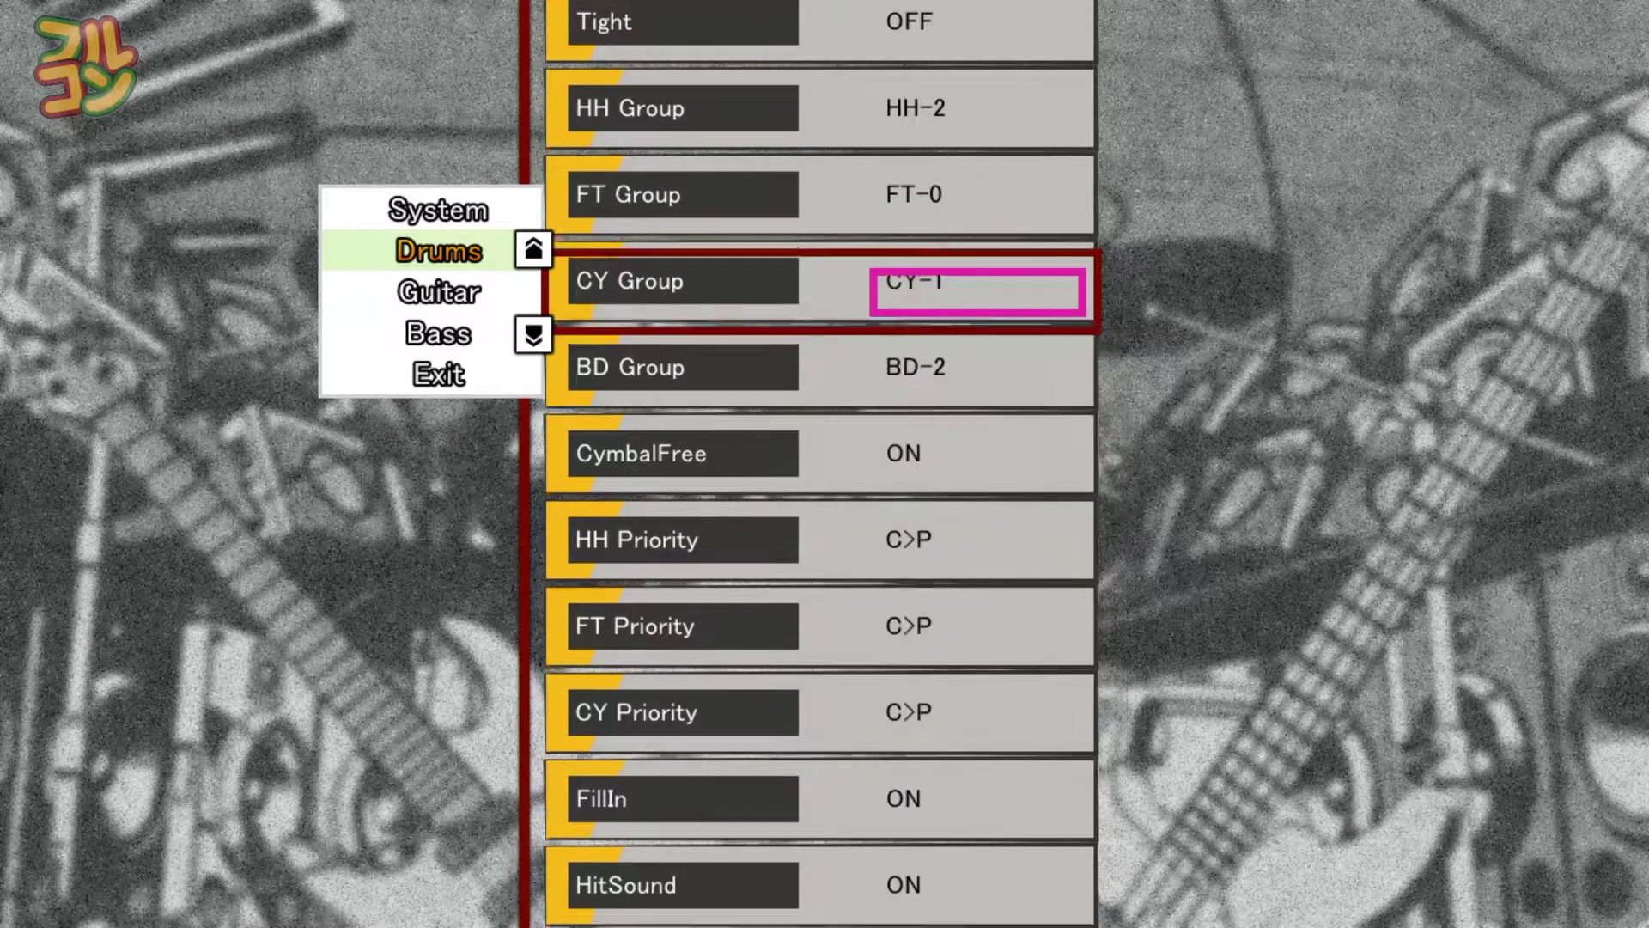
pyautogui.press('Down')
pyautogui.press('Down')
pyautogui.press('Down')
pyautogui.press('Down')
pyautogui.press('Down')
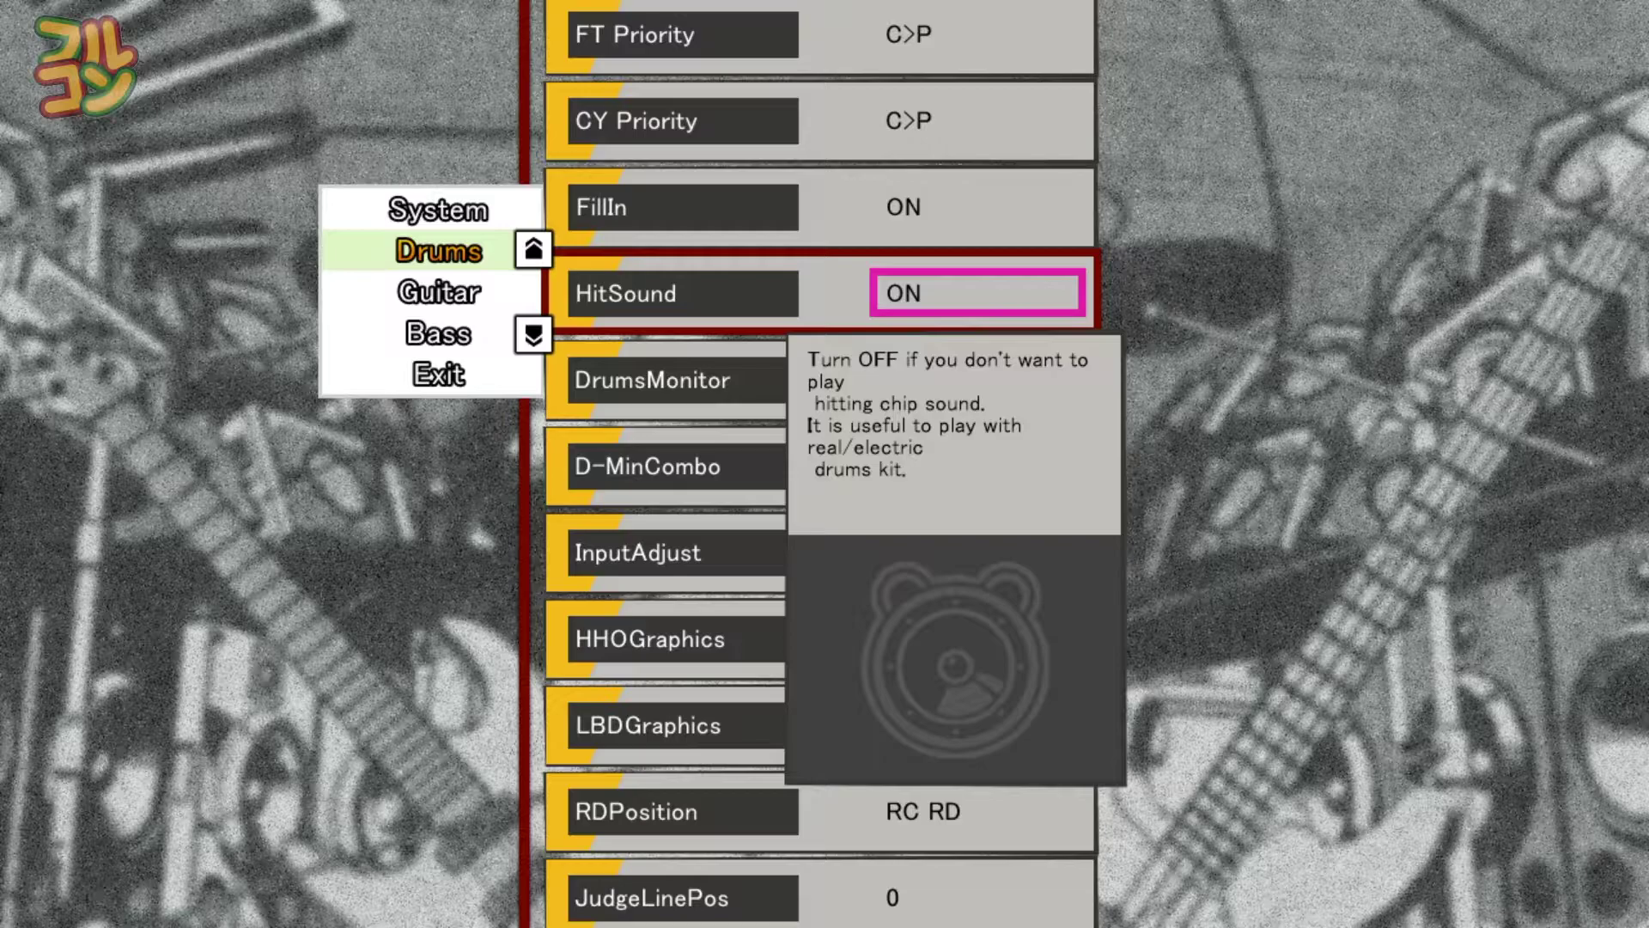
# Review HHOGraphics at Type A and LBDGraphics at Type B, leaving both unchanged.
pyautogui.press('Down')
pyautogui.press('Down')
pyautogui.press('Down')
pyautogui.press('Down')
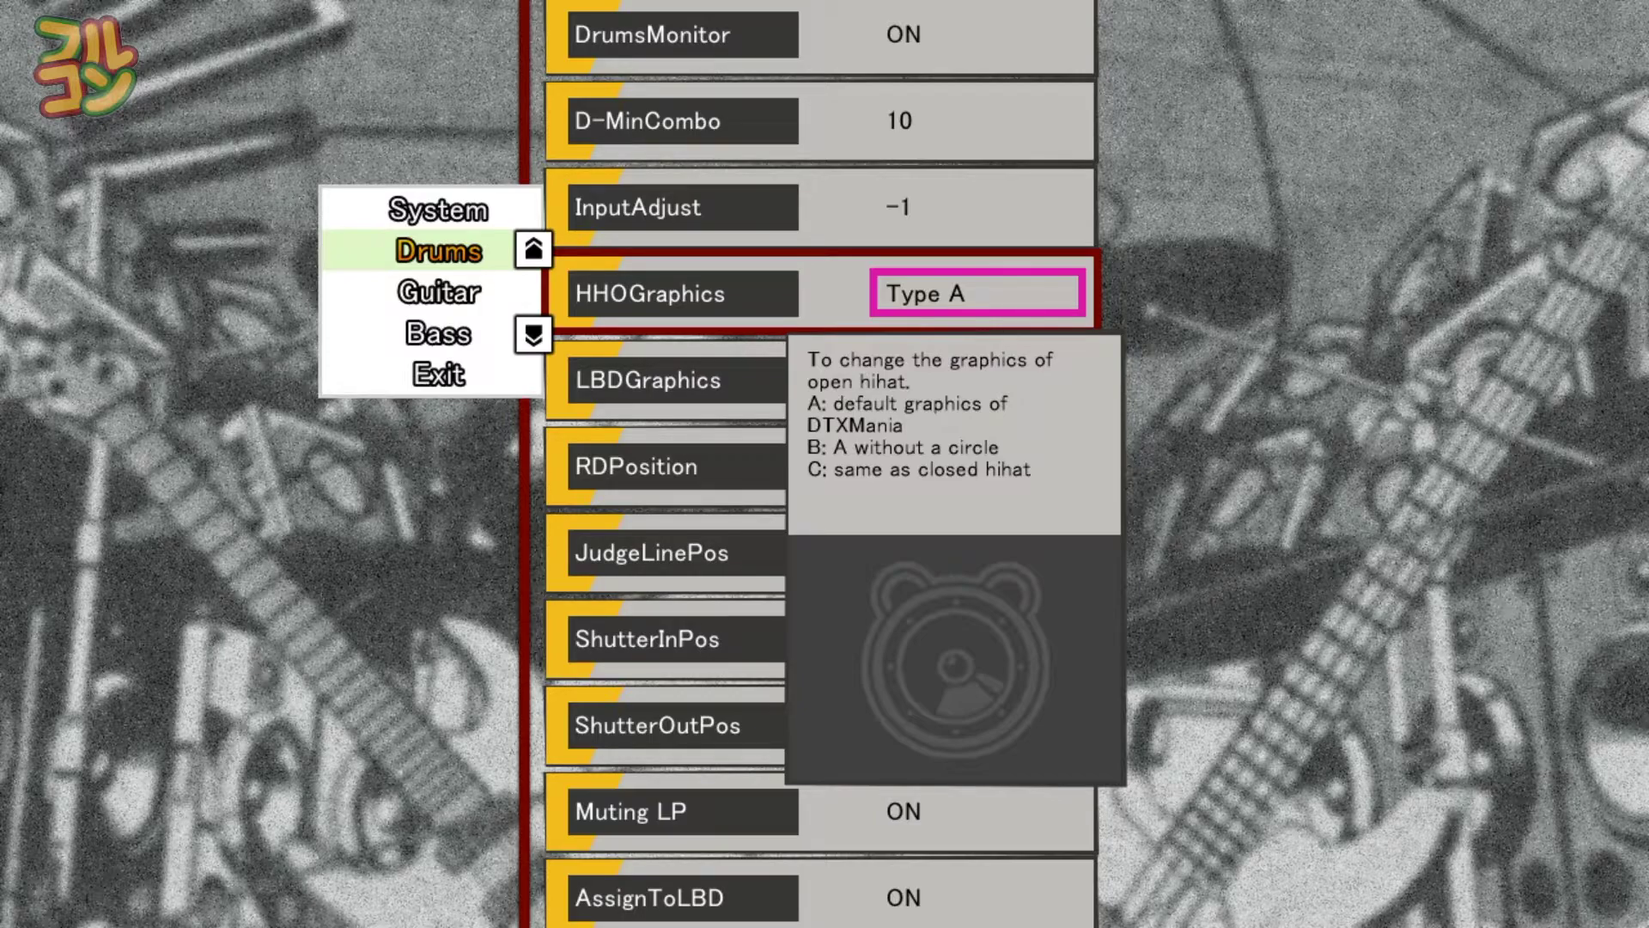
pyautogui.press('Down')
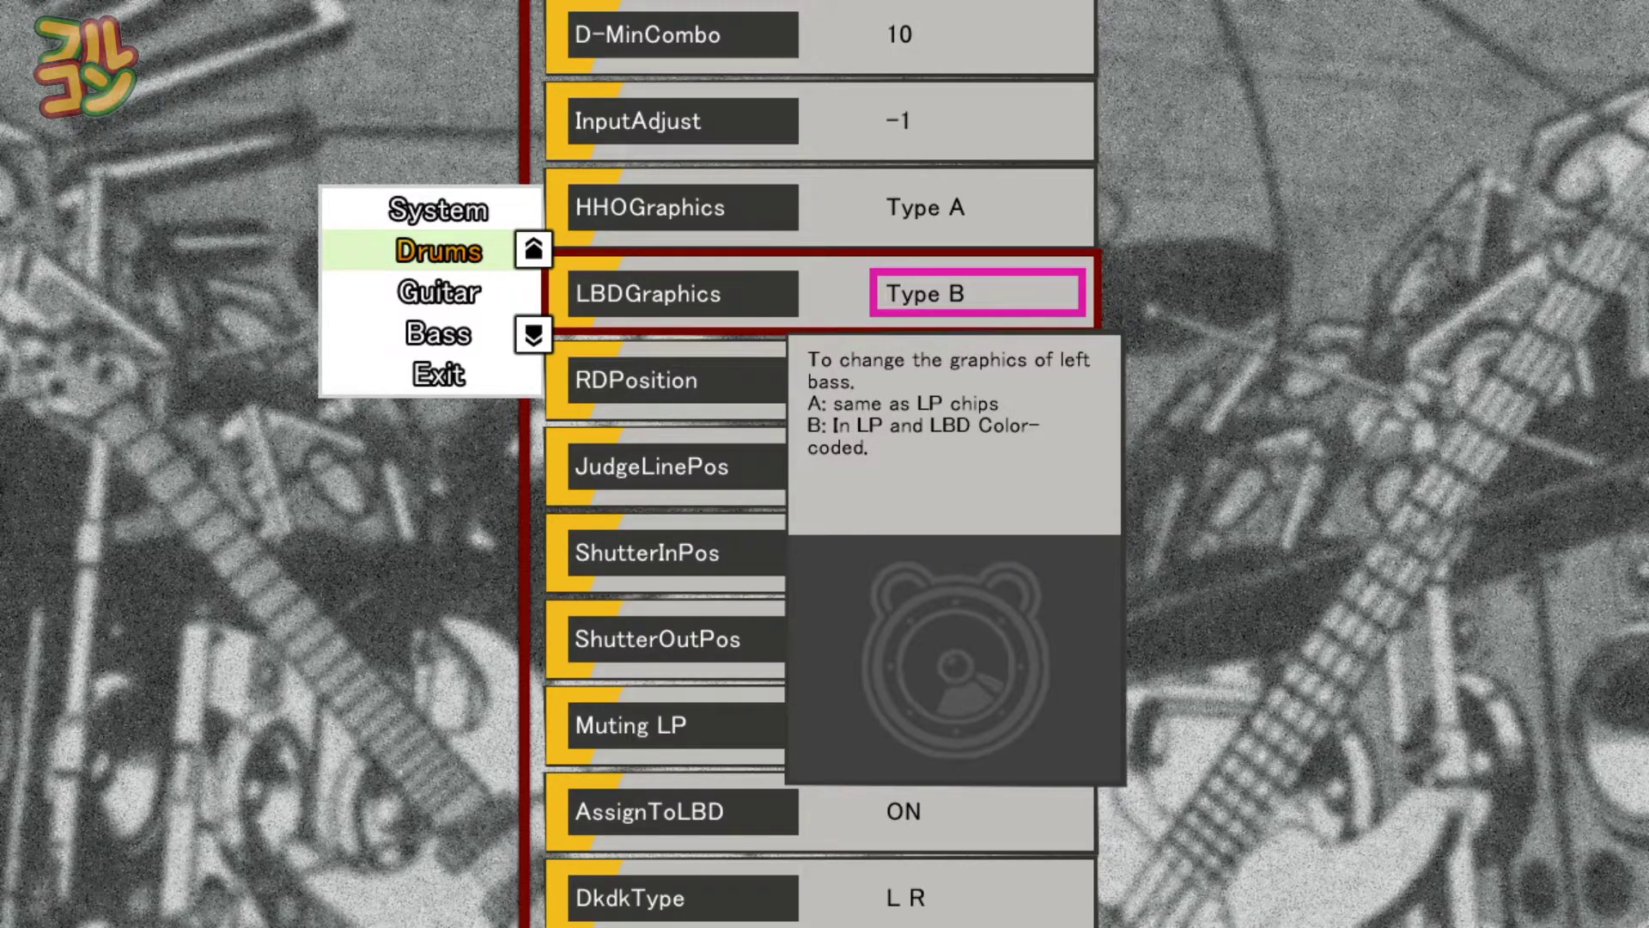
# Check Muting LP ON, AssignToLBD ON, DkdkType L R, NumOfLanes 9, RandomPad and RandomPedal OFF.
pyautogui.press('Down')
pyautogui.press('Down')
pyautogui.press('Down')
pyautogui.press('Down')
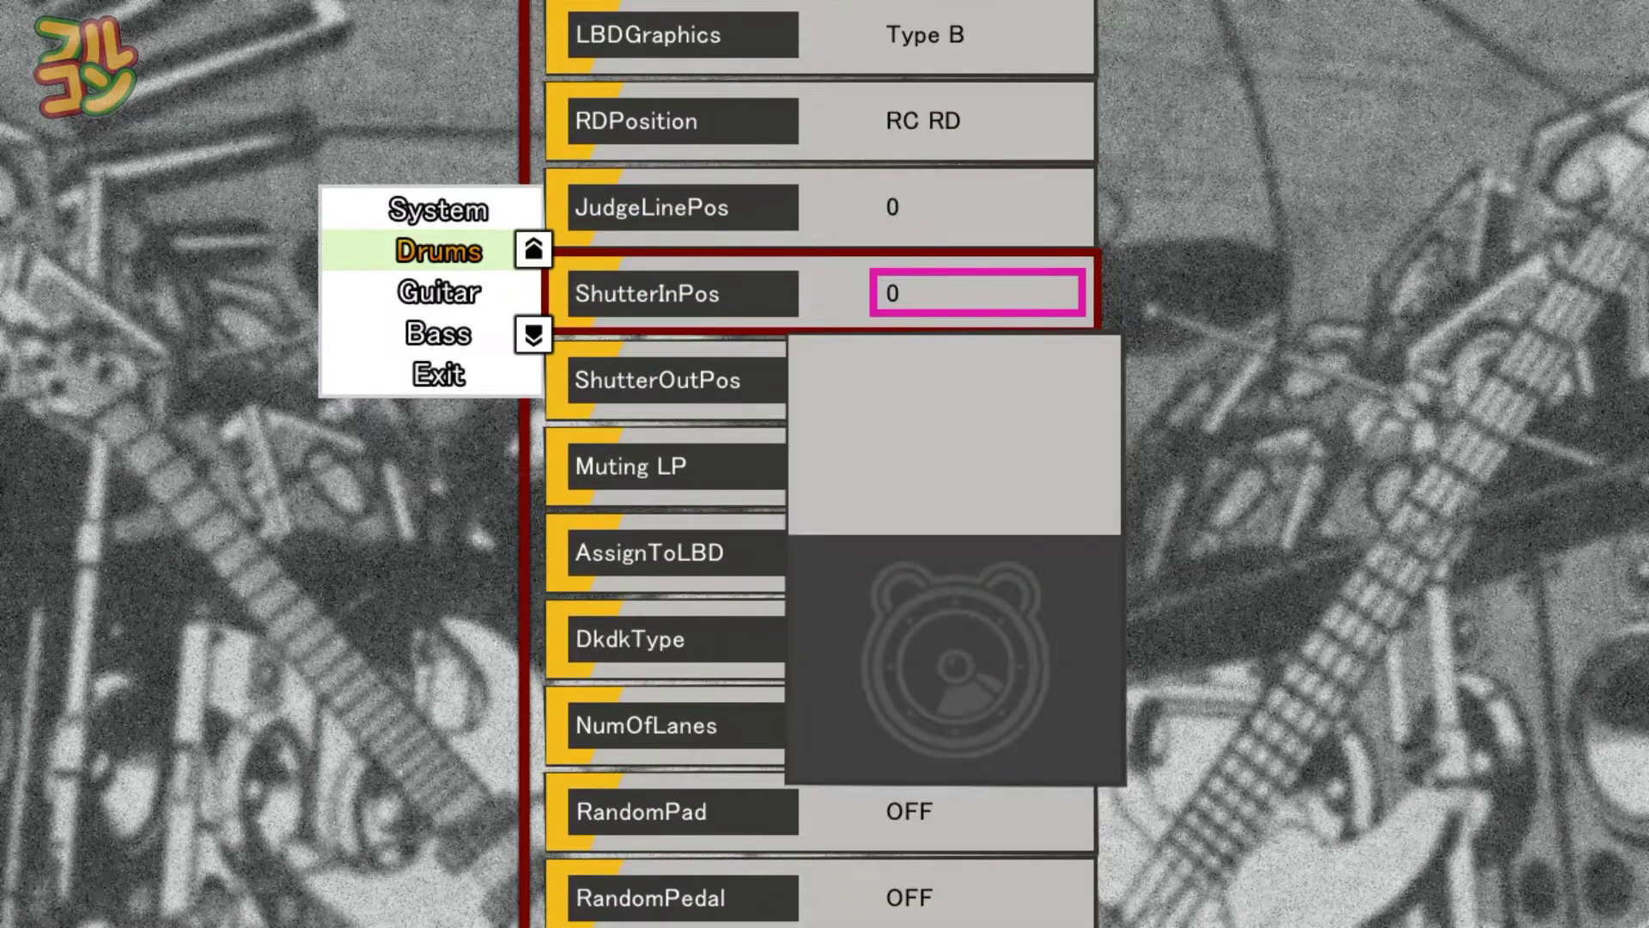
pyautogui.press('Down')
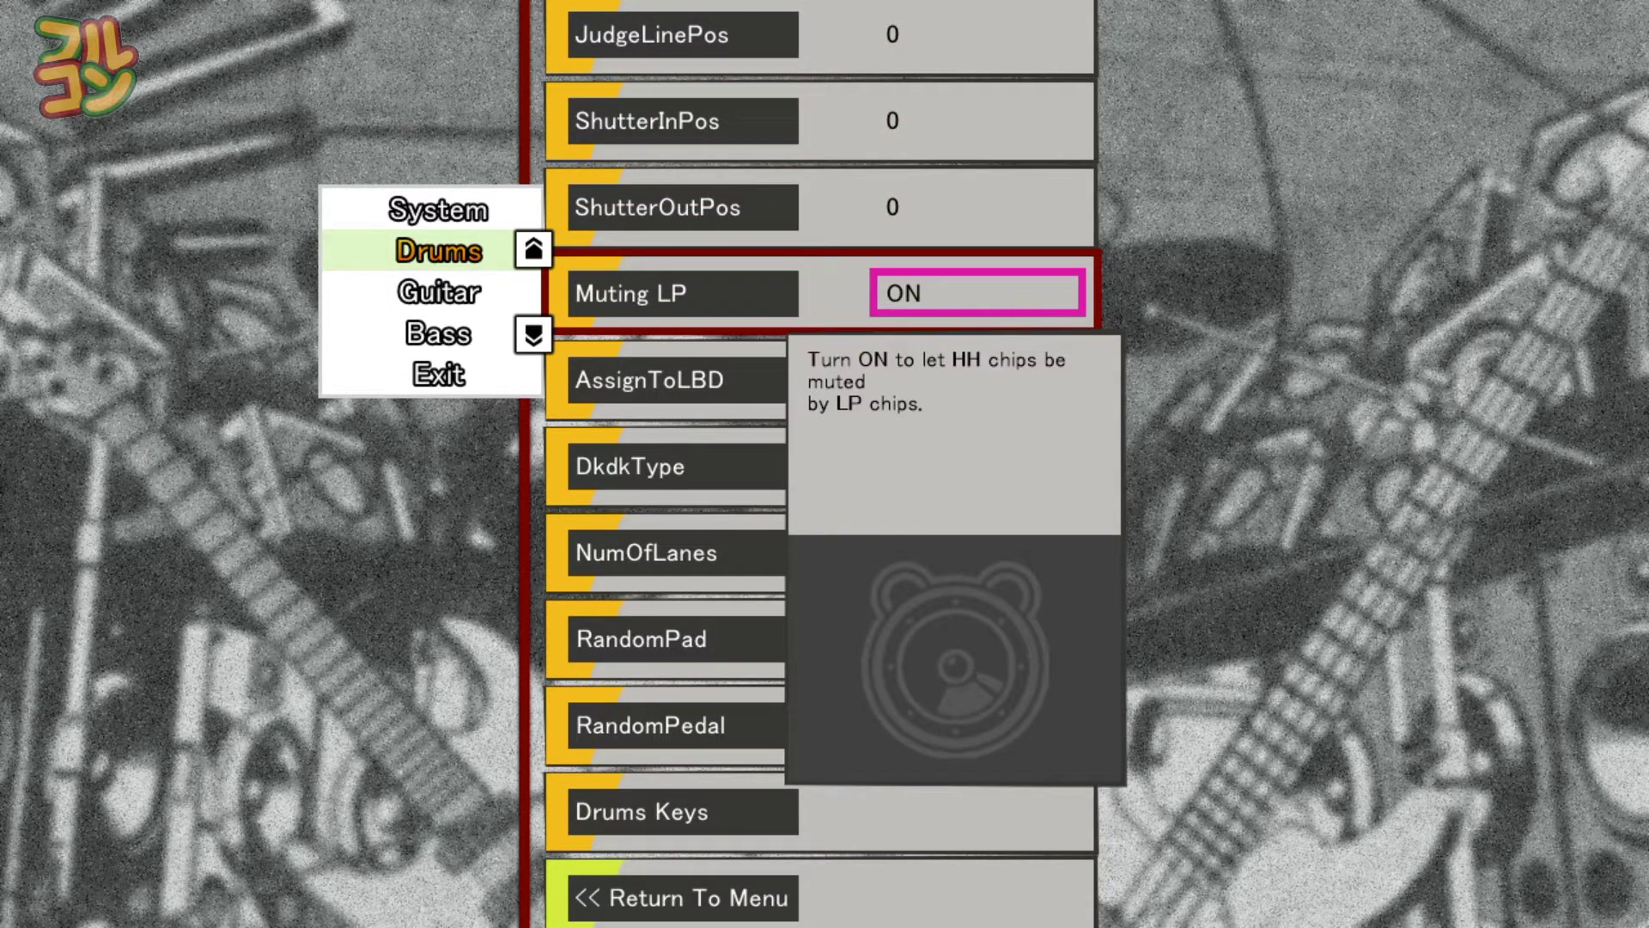
pyautogui.press('Down')
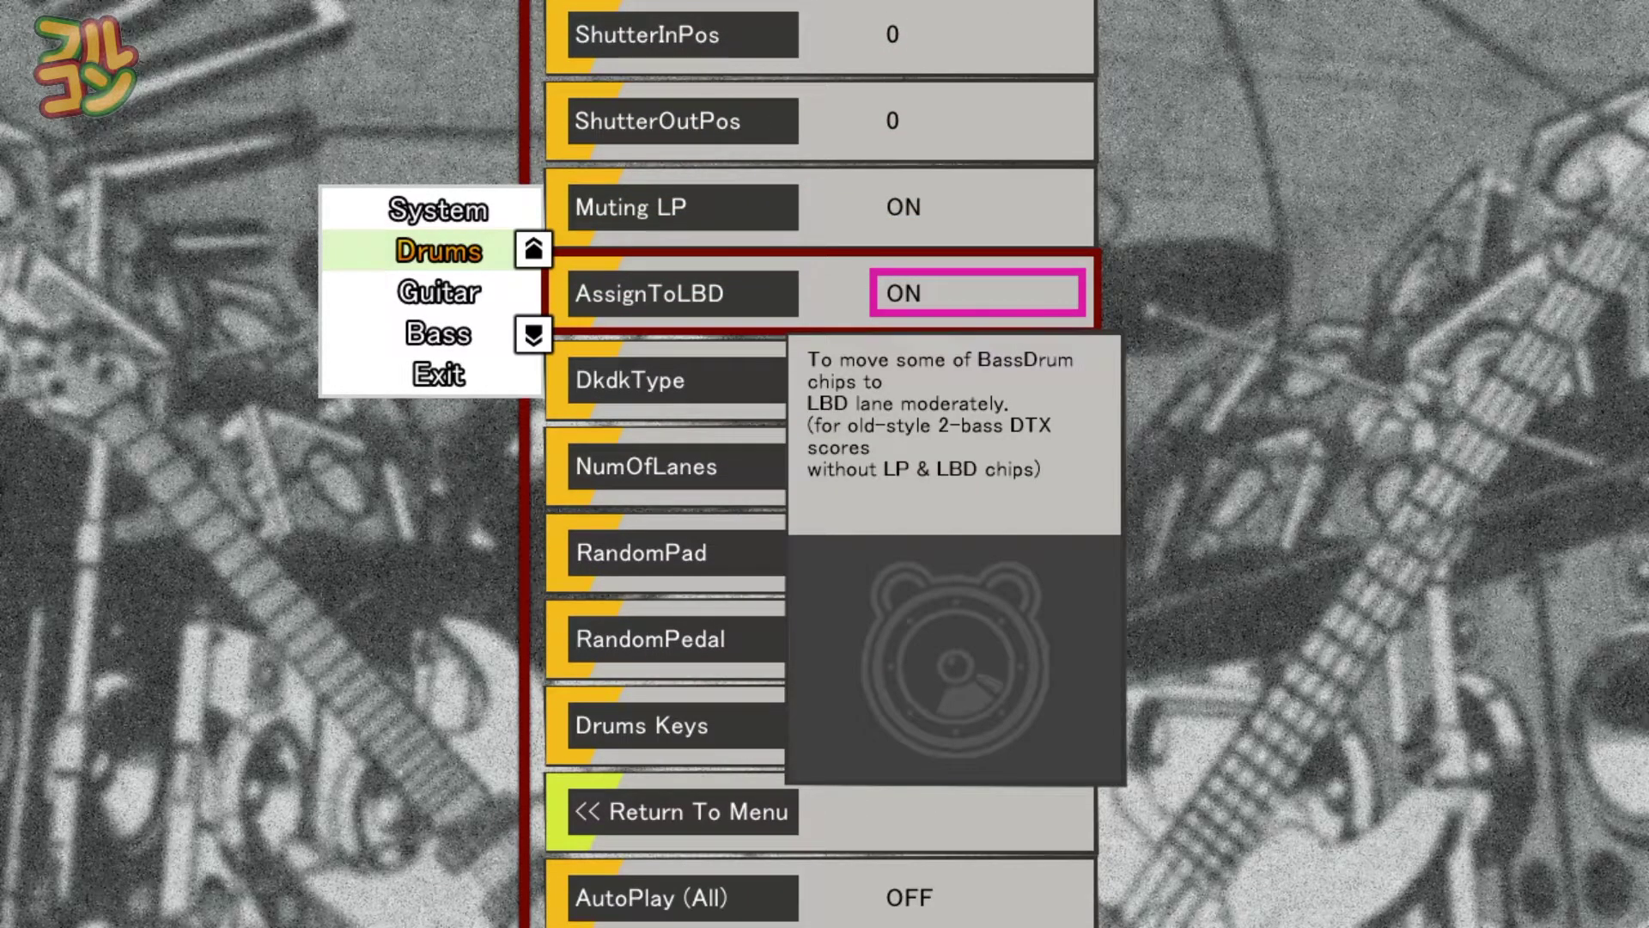
pyautogui.press('Down')
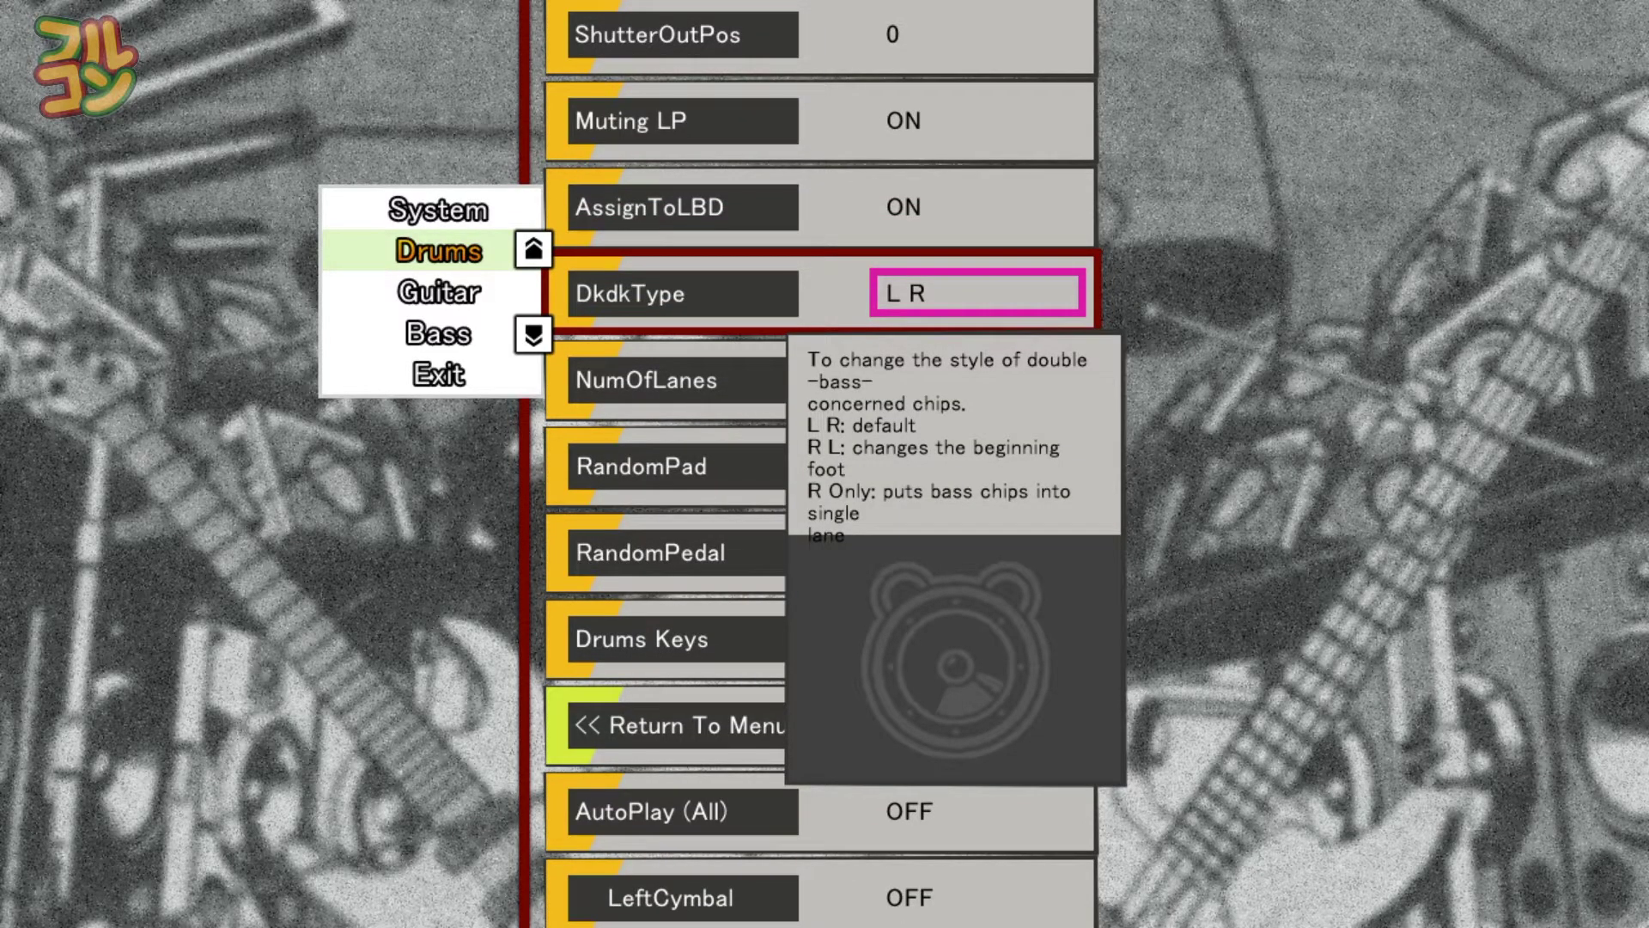
pyautogui.press('Down')
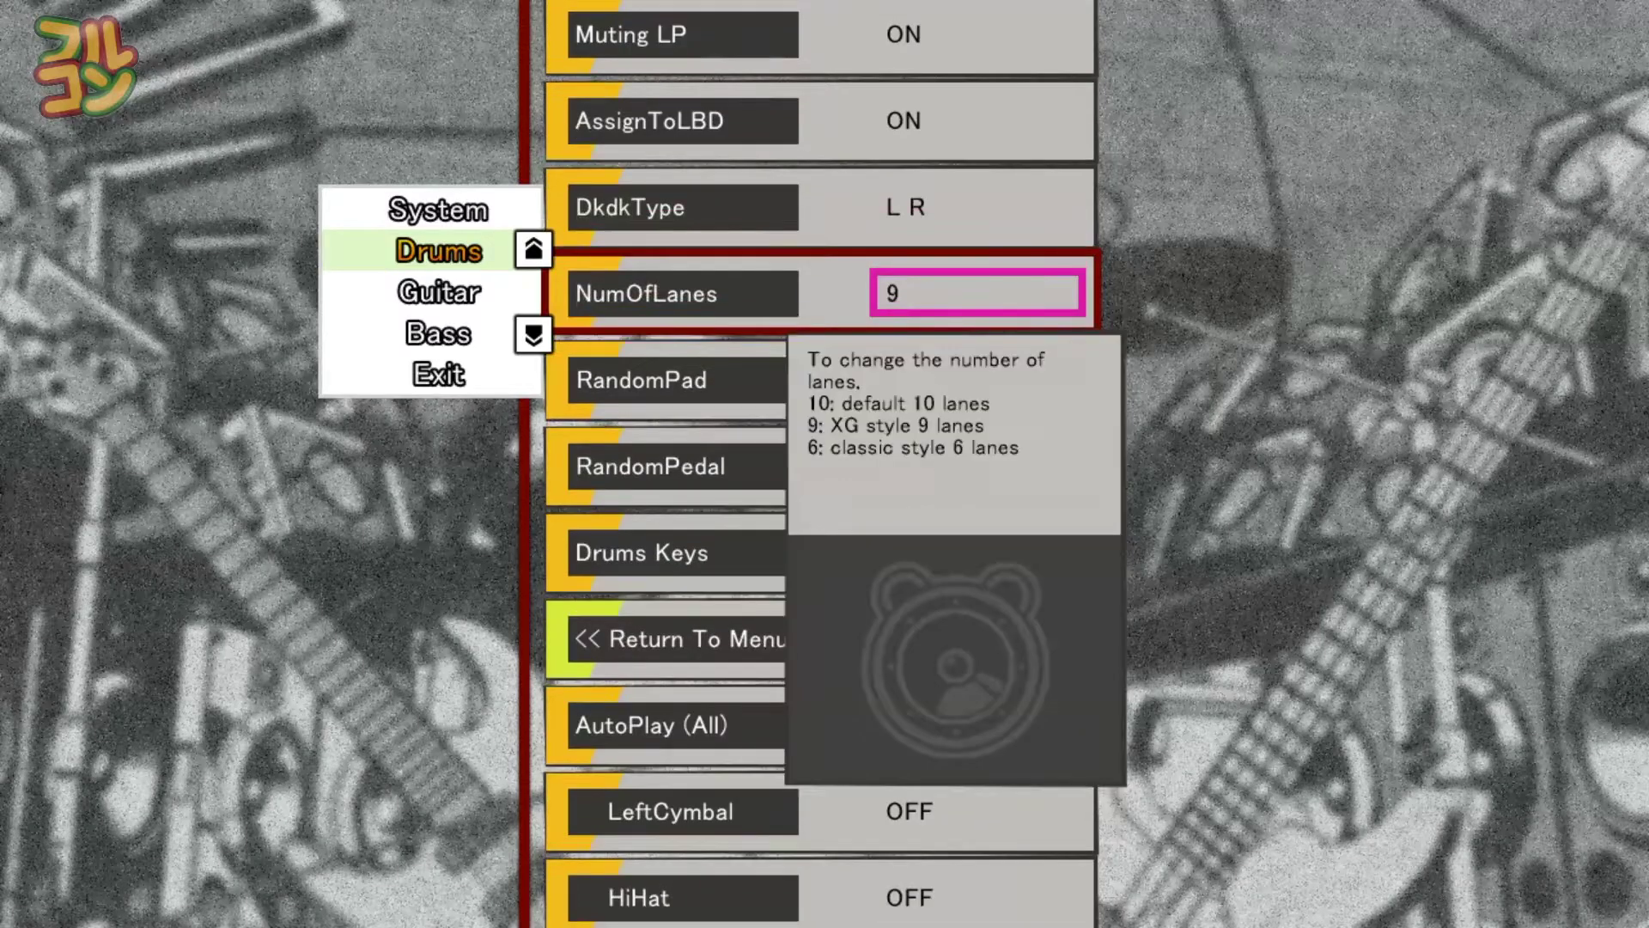
pyautogui.press('Down')
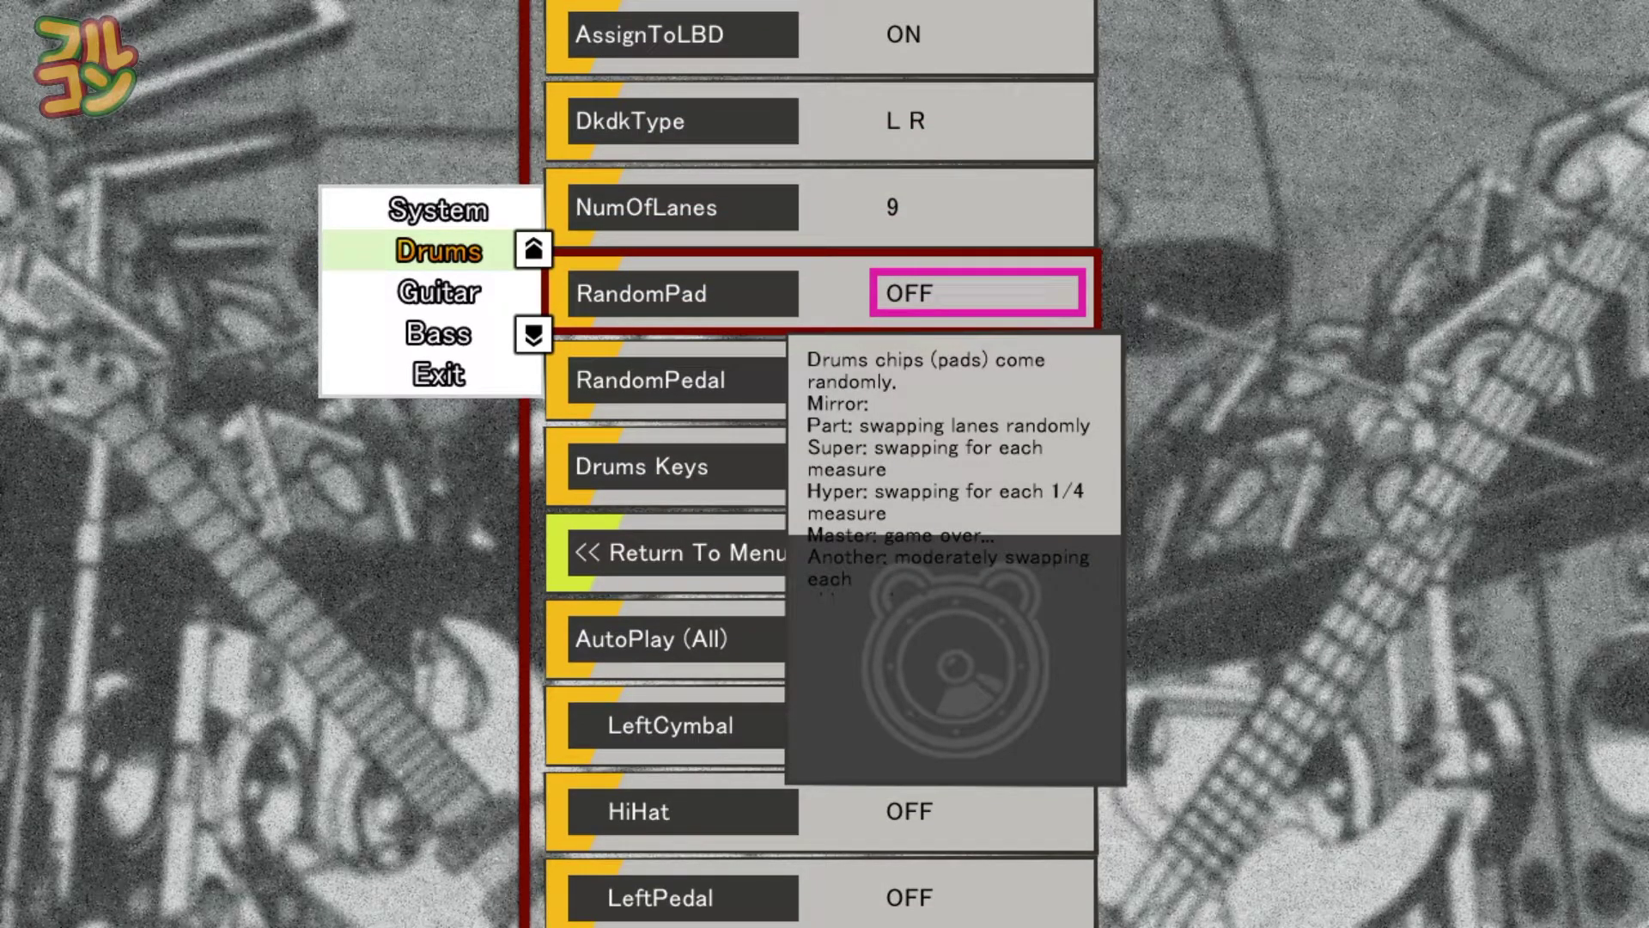
pyautogui.press('Down')
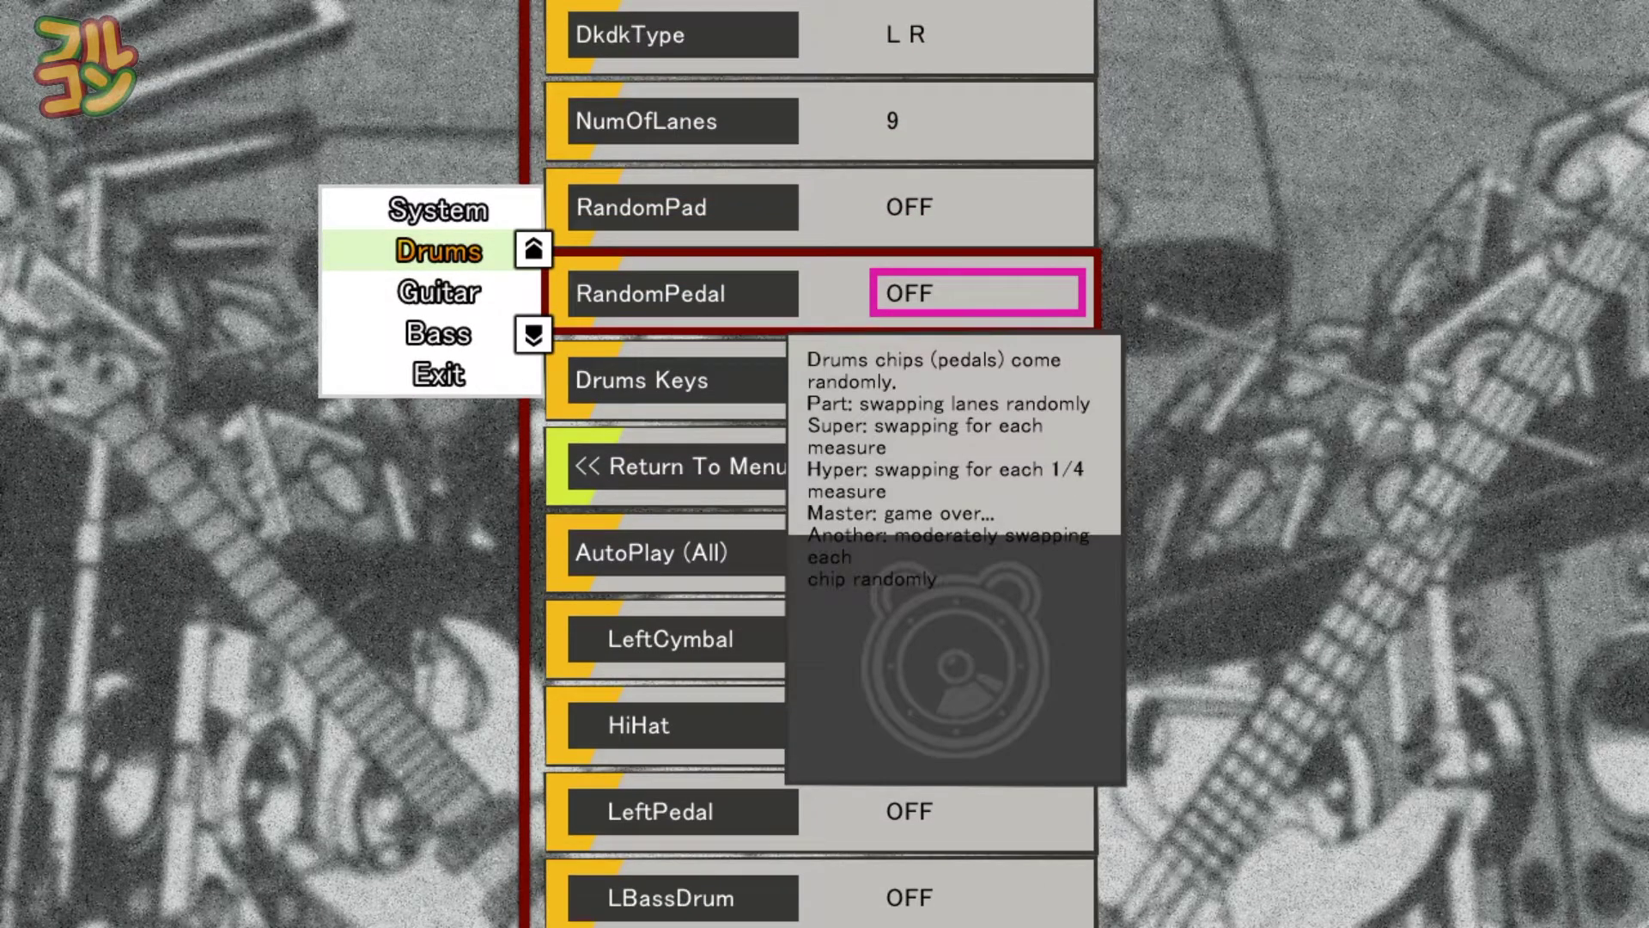